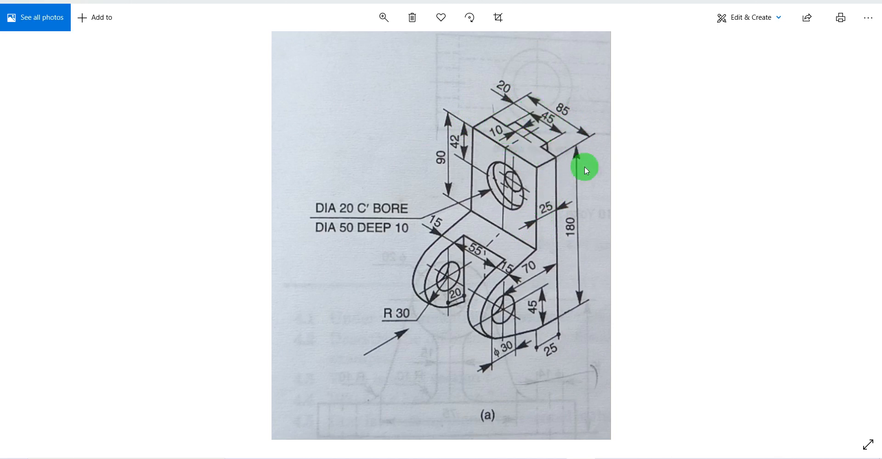
Switch from the reference drawing to Creo Parametric and close the Resource Center window.
click(613, 456)
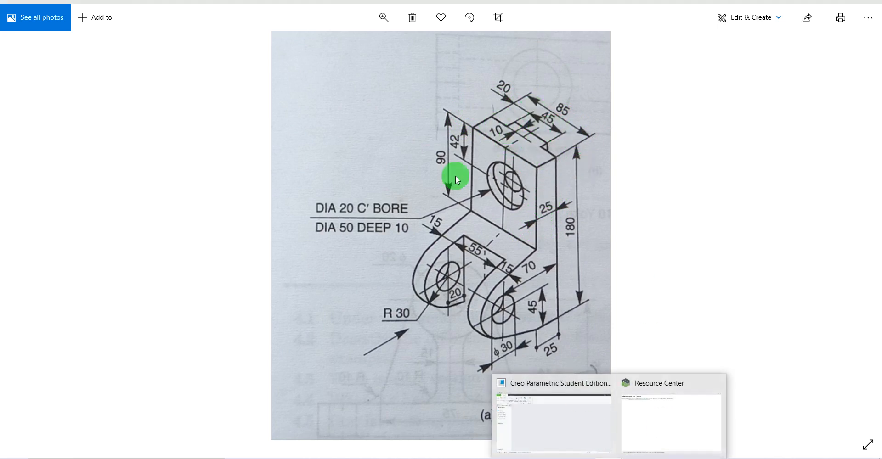
click(567, 420)
click(620, 455)
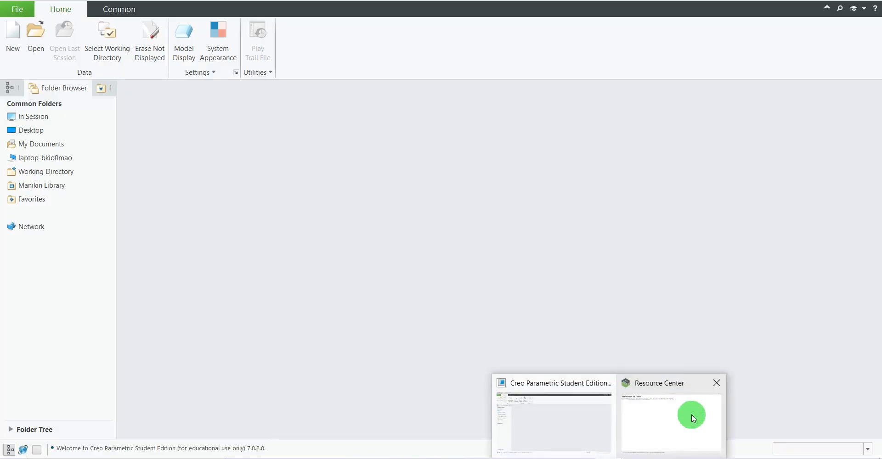
click(717, 385)
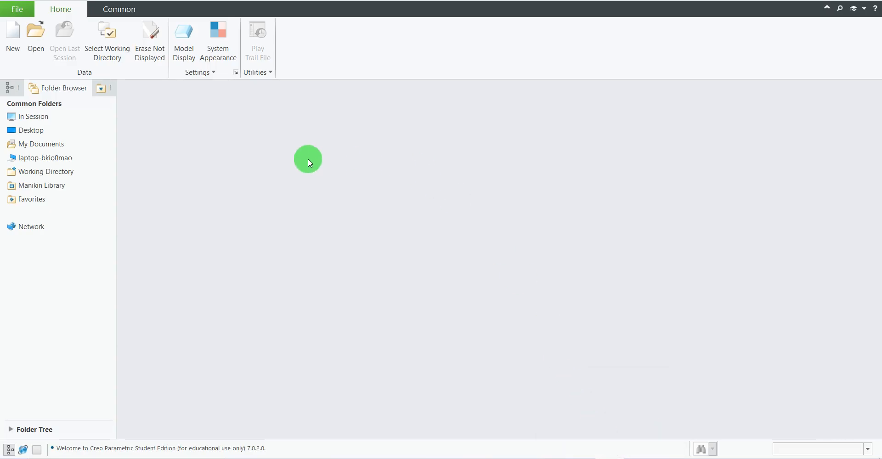
Create a new solid part named PART-16 using the mmns_part_solid_abs template instead of the default one.
click(11, 39)
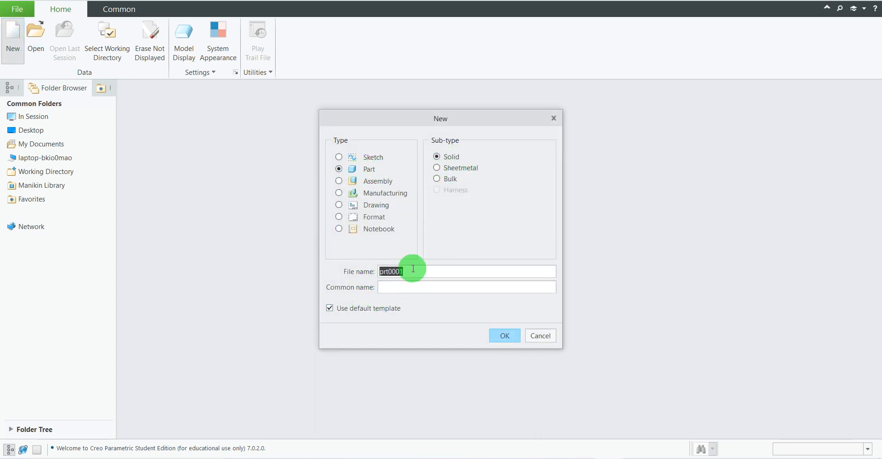
text(P)
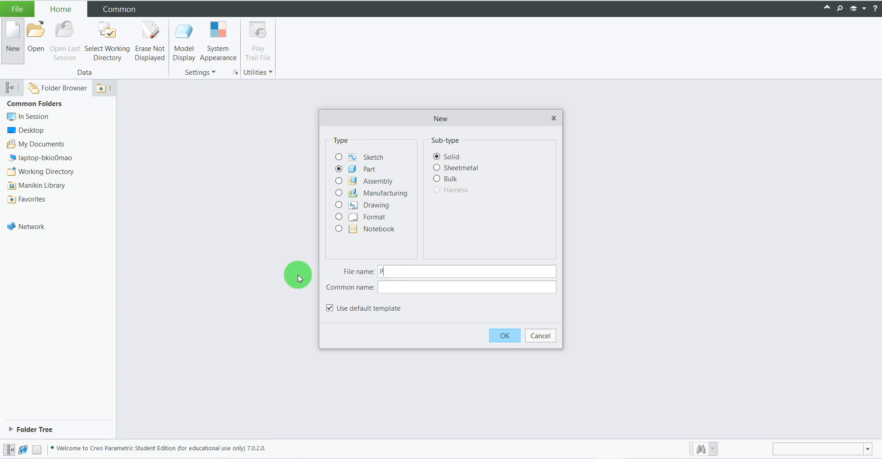
text(ART-)
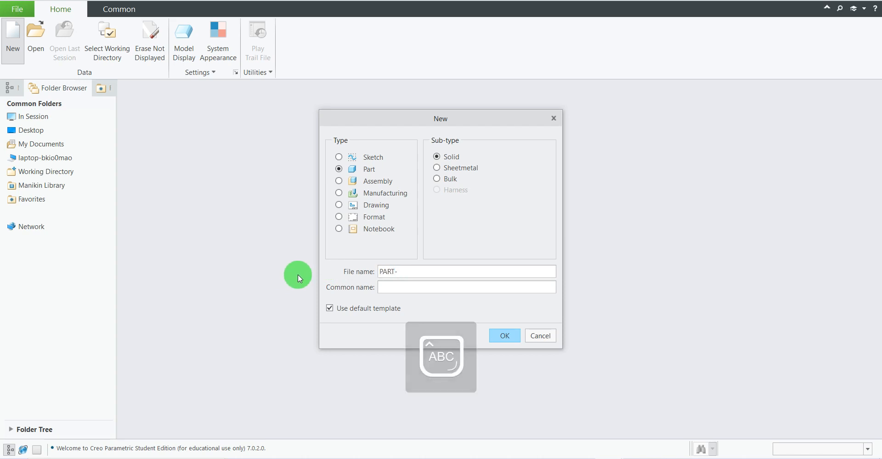
text(16)
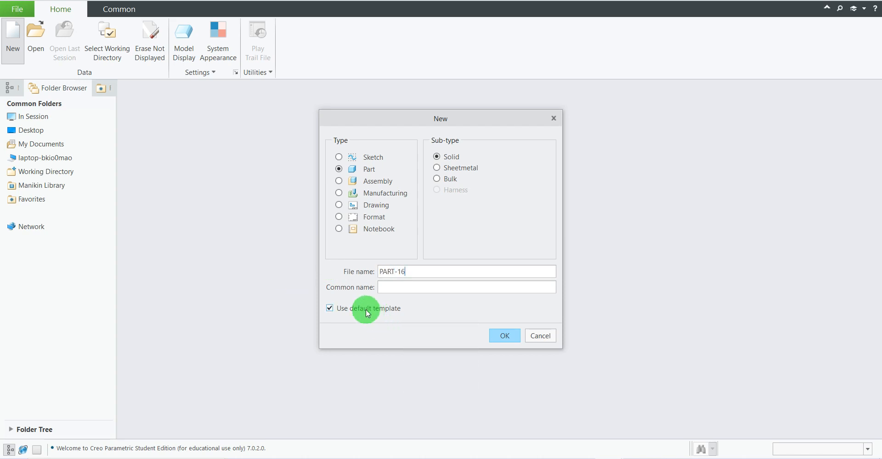
click(506, 337)
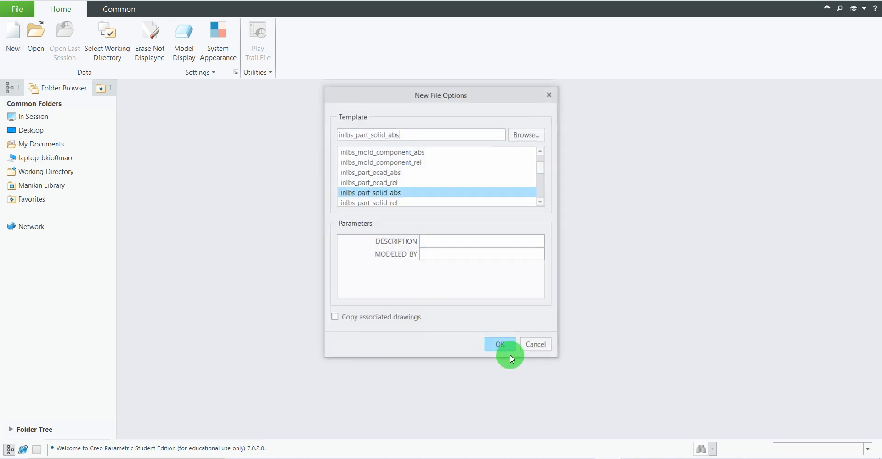
scroll(416, 176, down, 5)
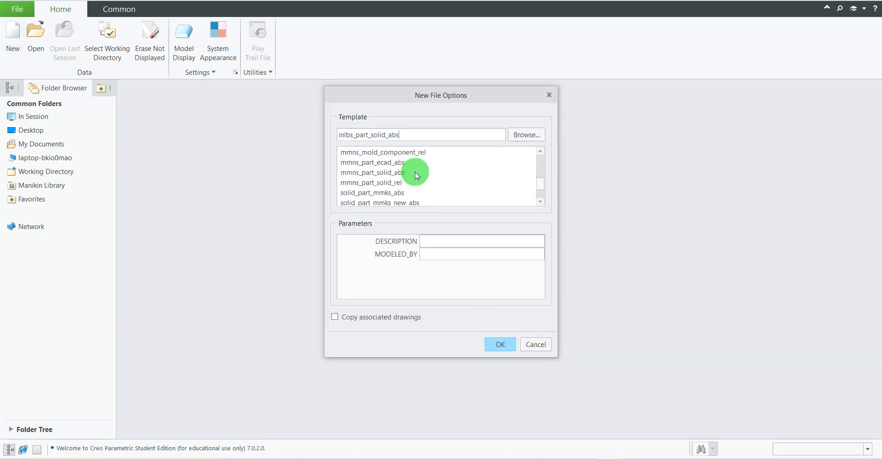
click(384, 173)
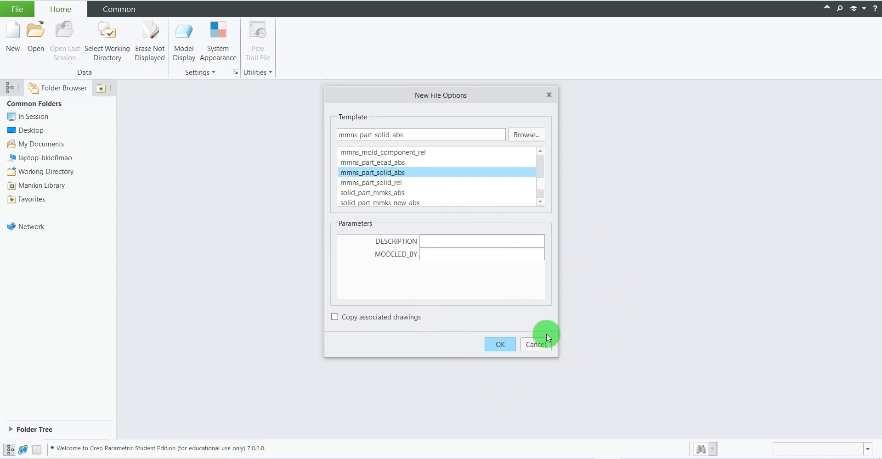
click(500, 346)
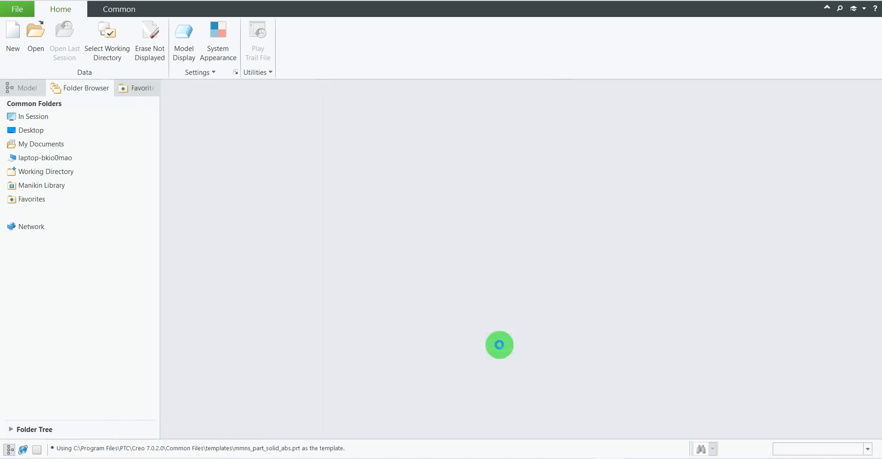
Consult the reference drawing, start an Extrude sketch on the TOP plane and orient the view parallel to the sketch.
click(581, 458)
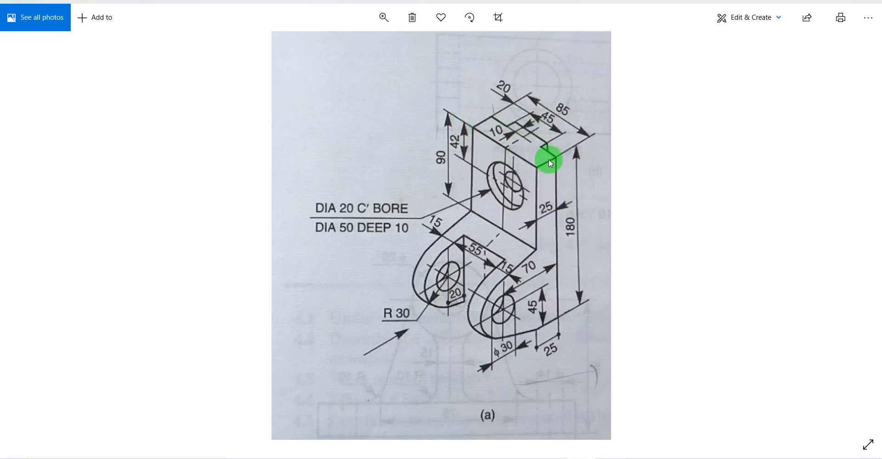
click(586, 457)
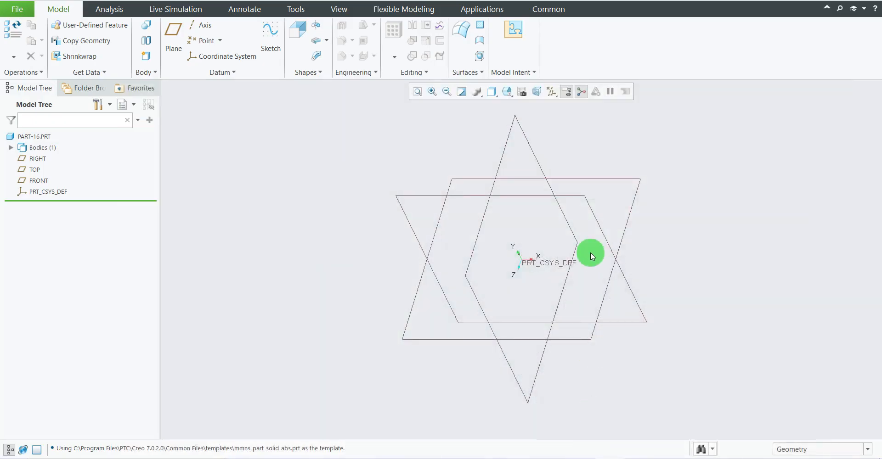
click(33, 172)
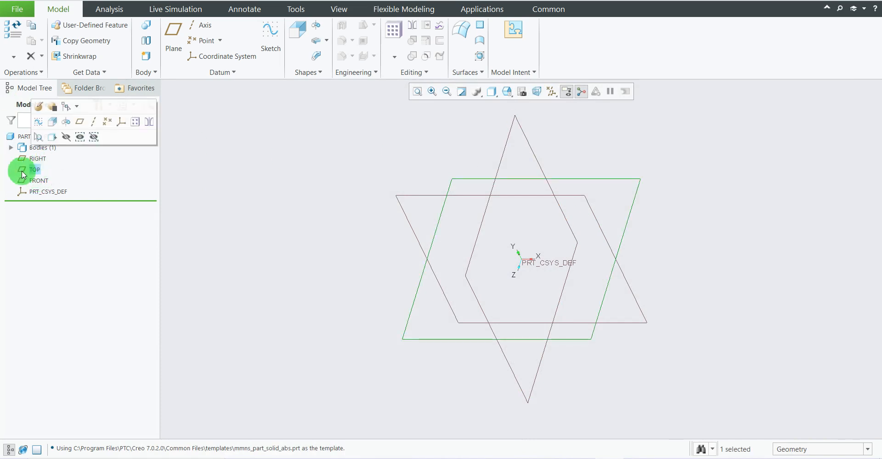
click(302, 32)
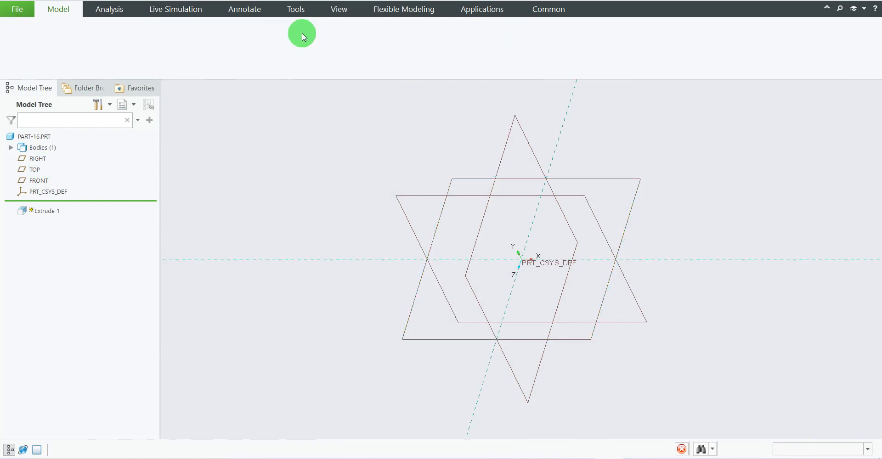
click(515, 95)
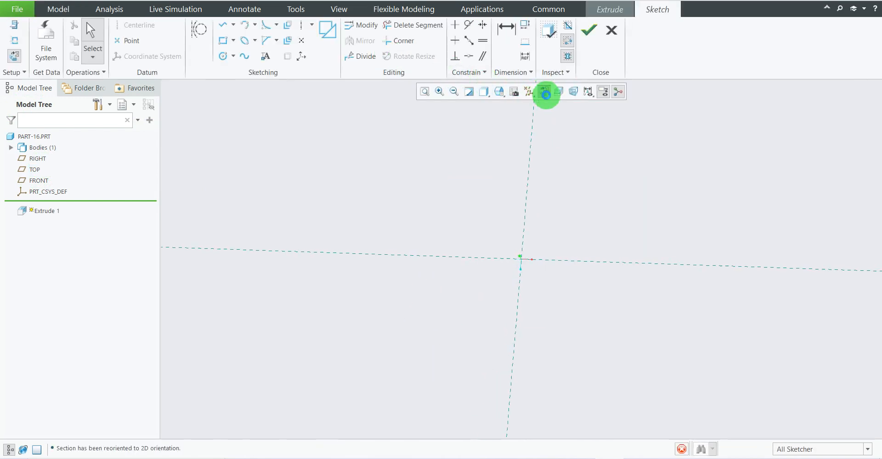
Sketch a center rectangle about 113 mm wide, centred on the origin and taller than it is wide.
scroll(371, 254, up, 1)
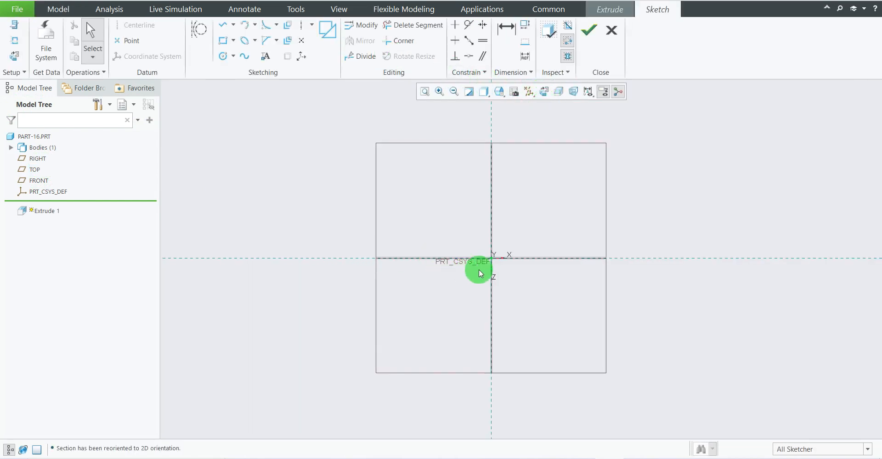
click(234, 41)
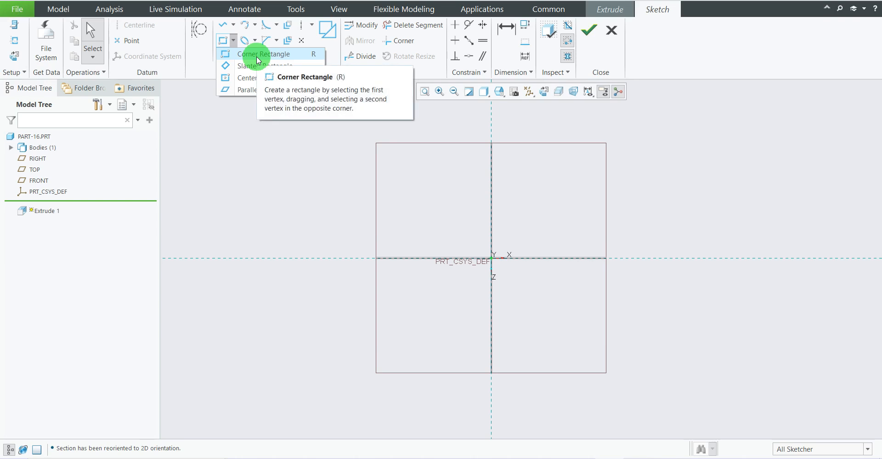
click(256, 78)
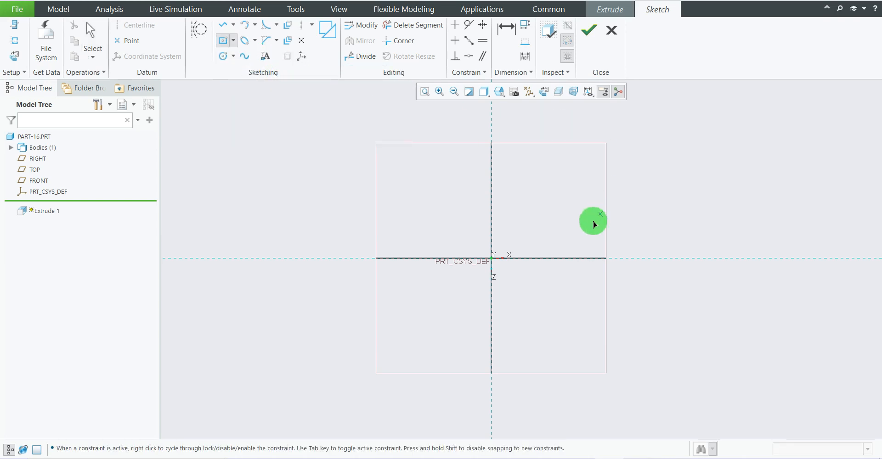
click(498, 259)
drag(497, 261, 516, 175)
middle_click(685, 214)
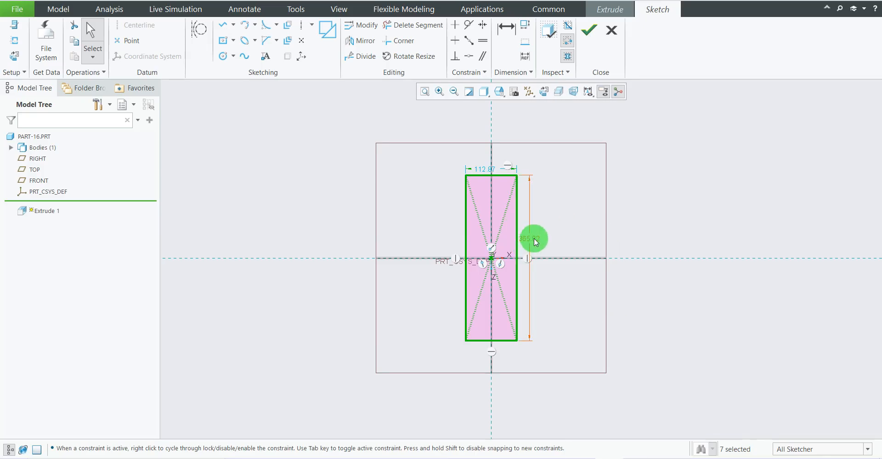
Set the rectangle's vertical dimension to 85 mm.
double_click(534, 239)
text(8)
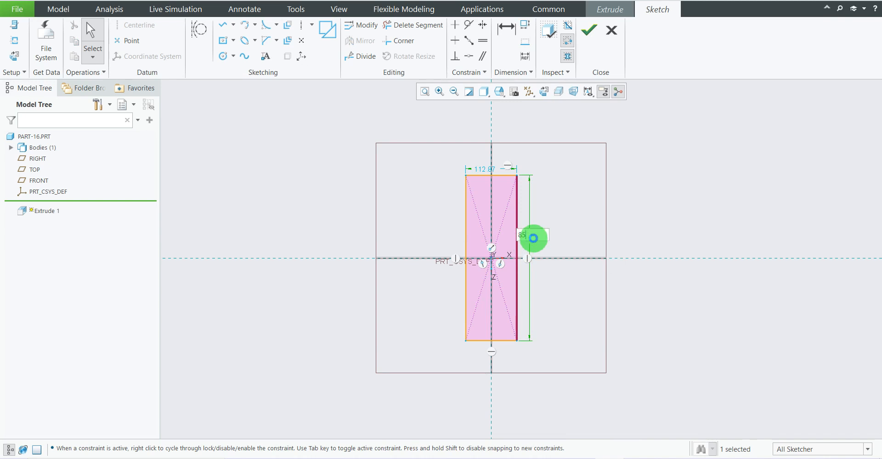
text(5)
key(Return)
Move the rectangle's width dimension clear of the profile, check the reference drawing and set the width to 25 mm.
scroll(489, 197, up, 3)
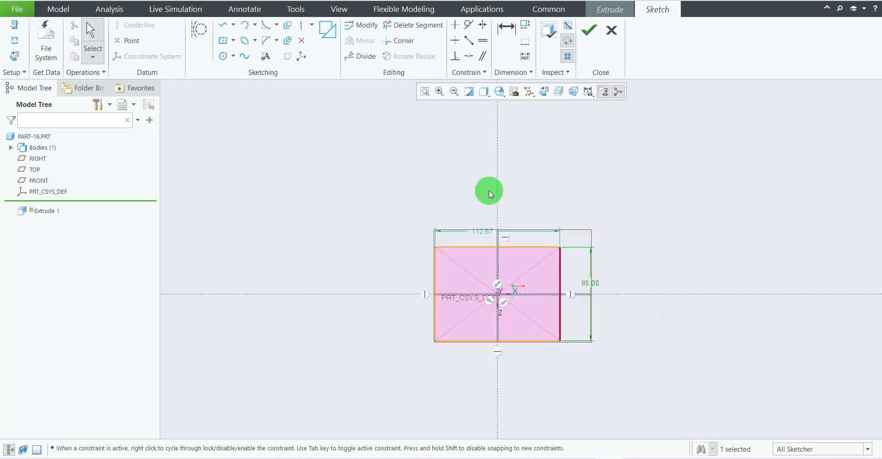
drag(483, 231, 482, 212)
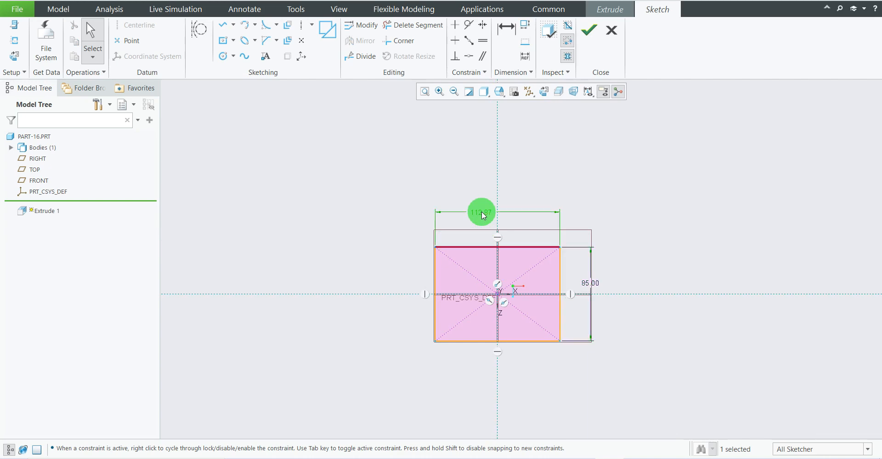
double_click(482, 213)
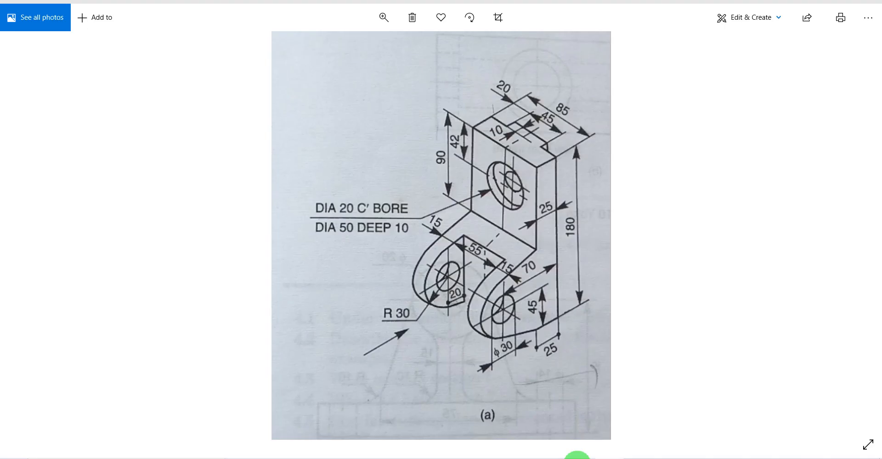
click(574, 454)
click(611, 456)
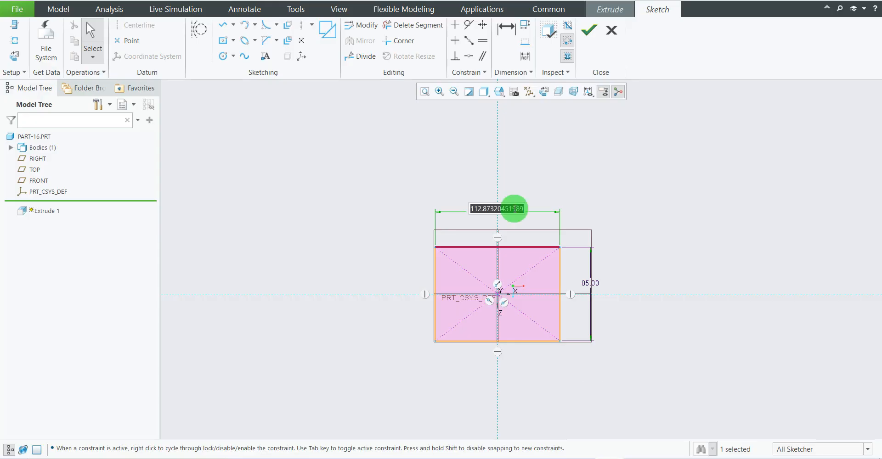
text(25)
key(Return)
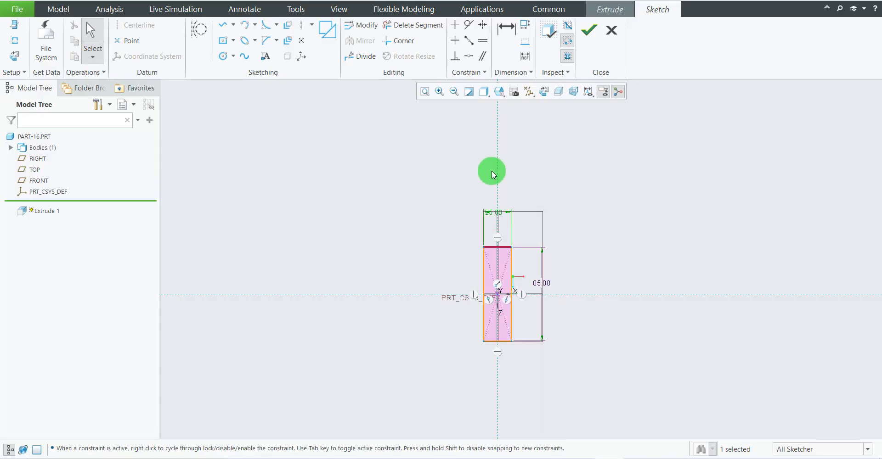
Reposition the rectangle's 25 mm and 85 mm dimensions closer to its edges.
scroll(502, 360, down, 3)
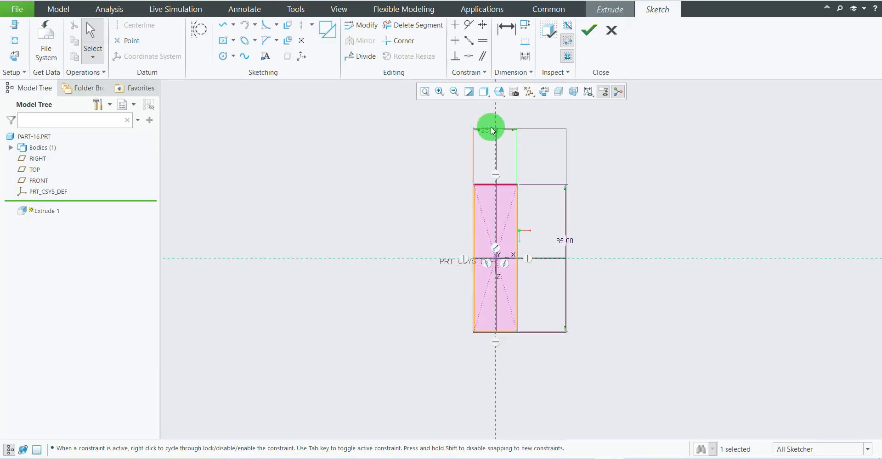
drag(488, 129, 498, 166)
drag(565, 240, 539, 244)
scroll(489, 272, down, 2)
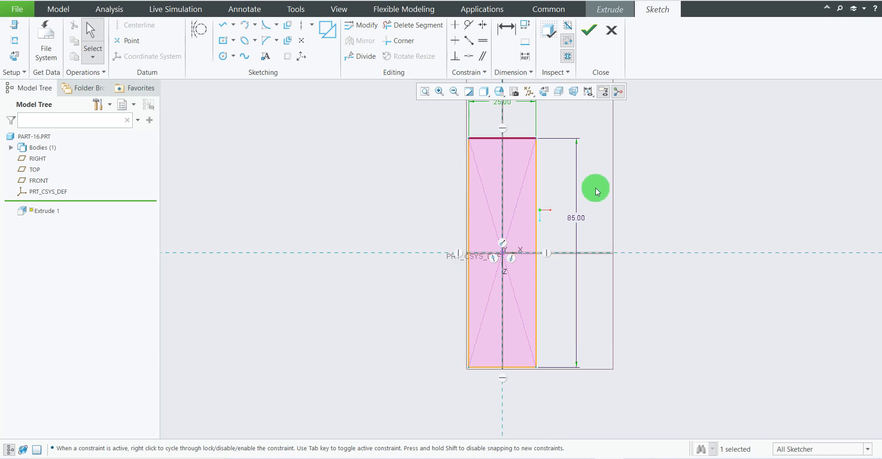
scroll(503, 251, up, 2)
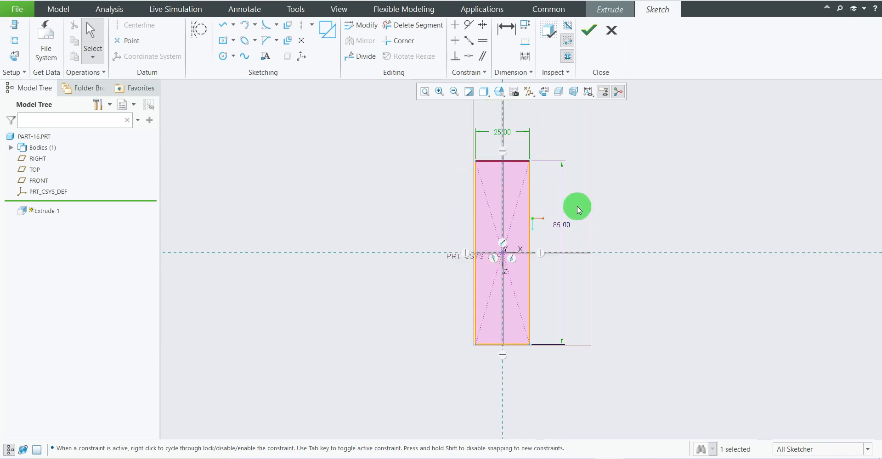
scroll(469, 256, up, 2)
scroll(485, 245, down, 2)
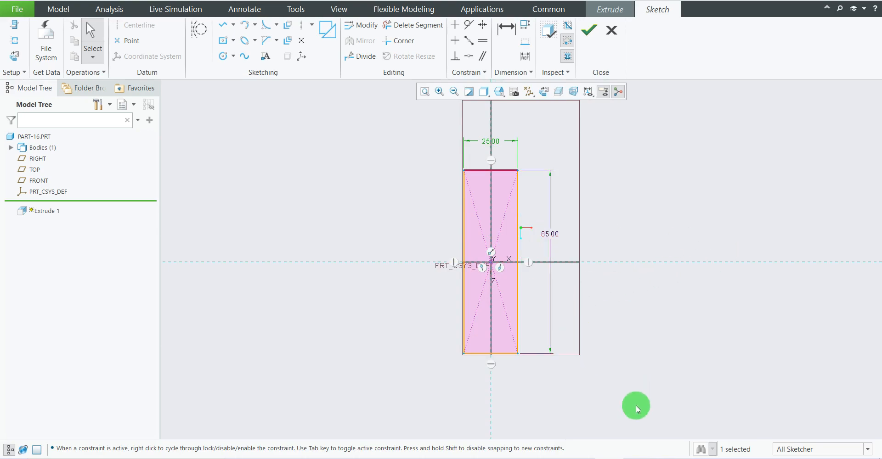
Check the reference drawing and sketch a corner rectangle about 10 mm wide and 32 mm high against the upright profile's right edge.
click(605, 458)
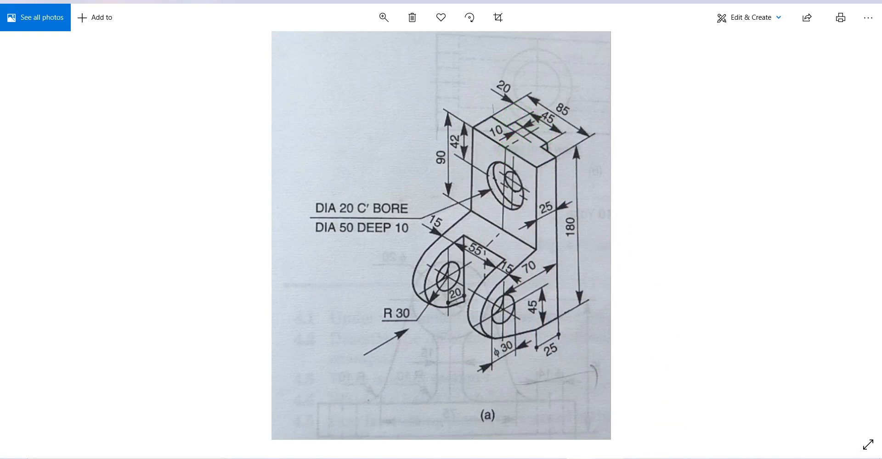
click(585, 458)
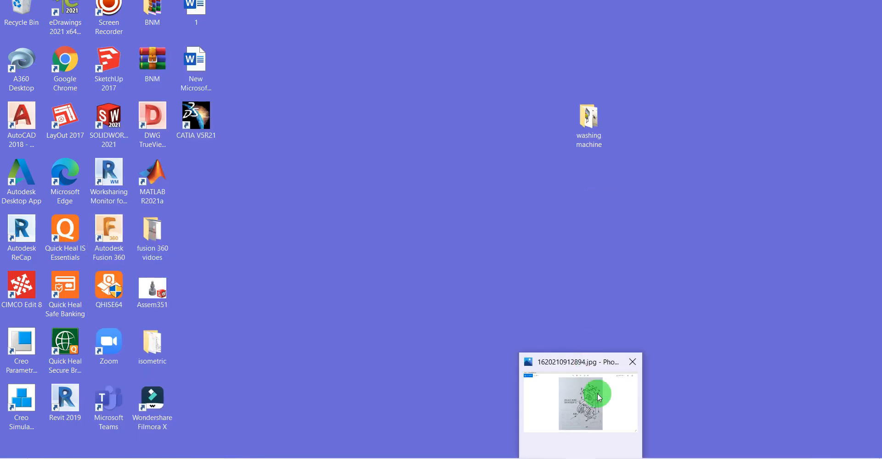
click(613, 458)
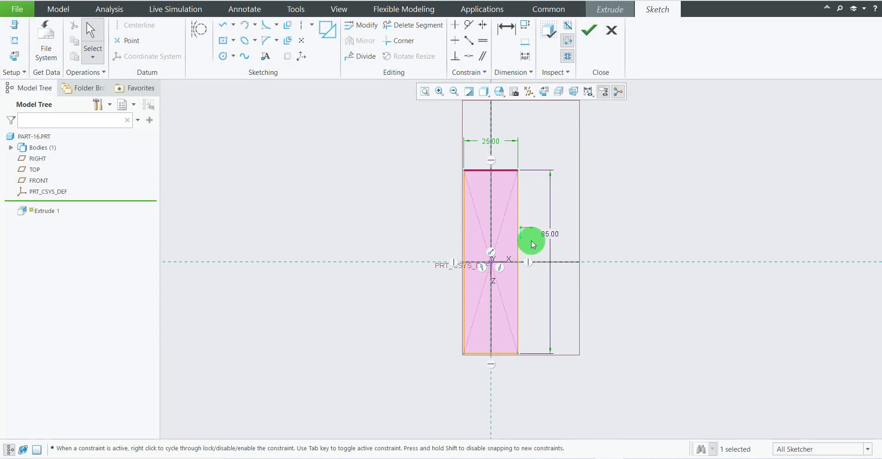
scroll(541, 287, down, 1)
scroll(541, 290, down, 1)
scroll(505, 275, up, 1)
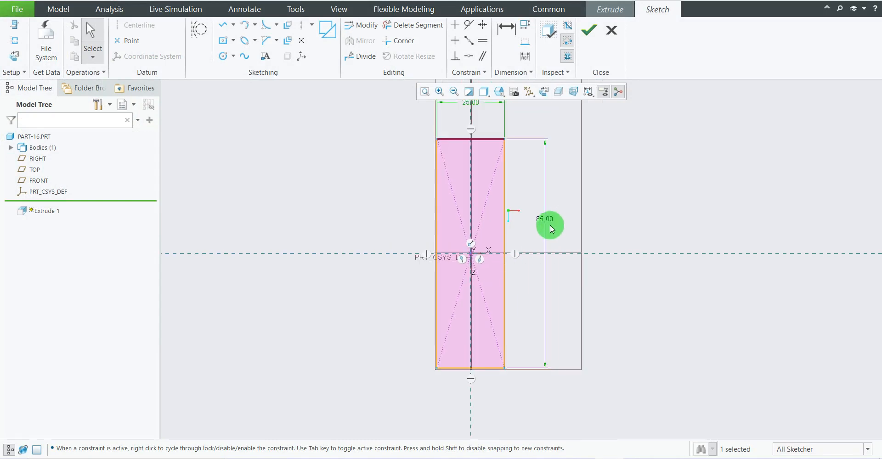
click(234, 44)
click(231, 54)
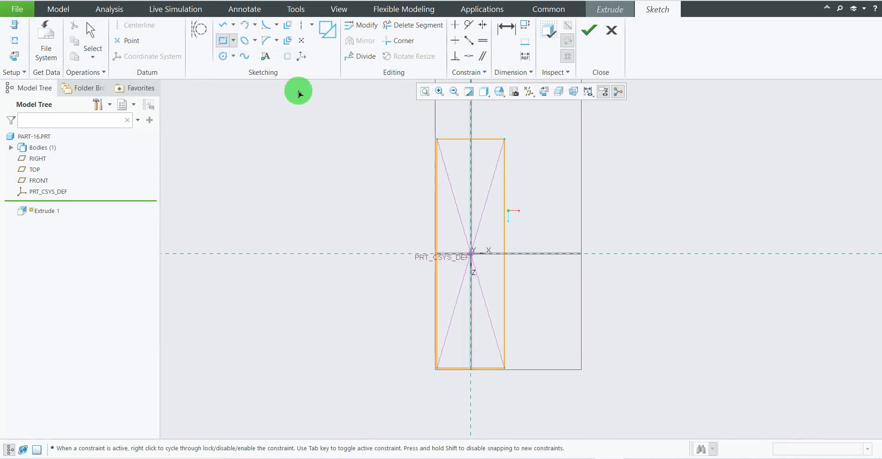
drag(504, 213, 532, 302)
click(531, 300)
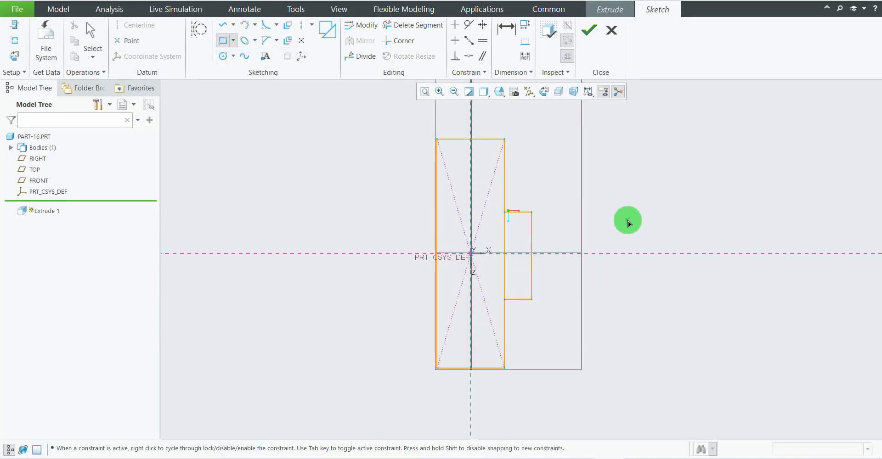
middle_click(628, 221)
scroll(587, 295, down, 2)
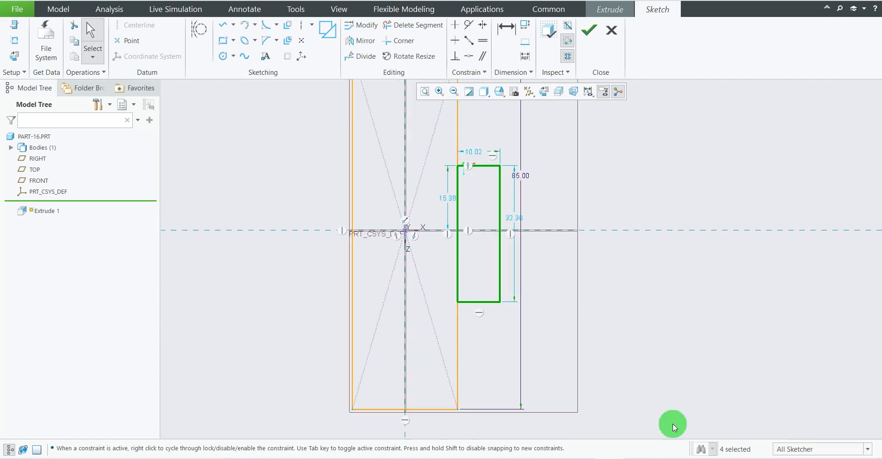
Look up the tongue's size in the reference drawing and set the small rectangle's height to 45 mm.
click(612, 458)
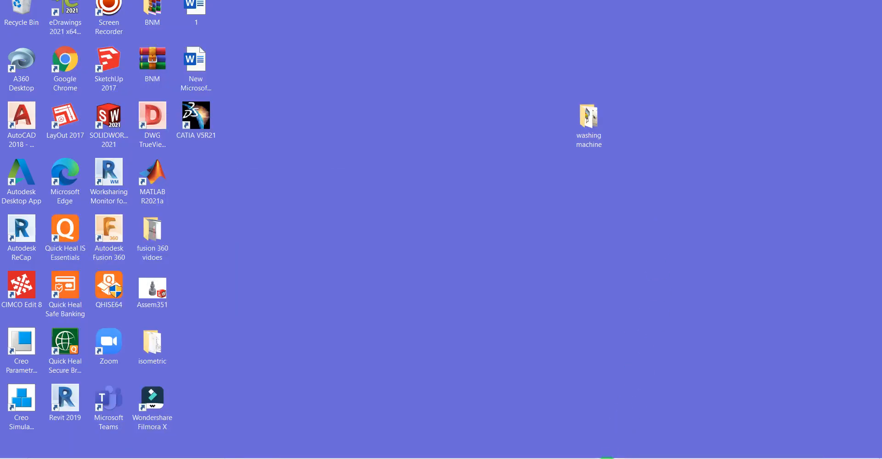
click(565, 458)
click(579, 458)
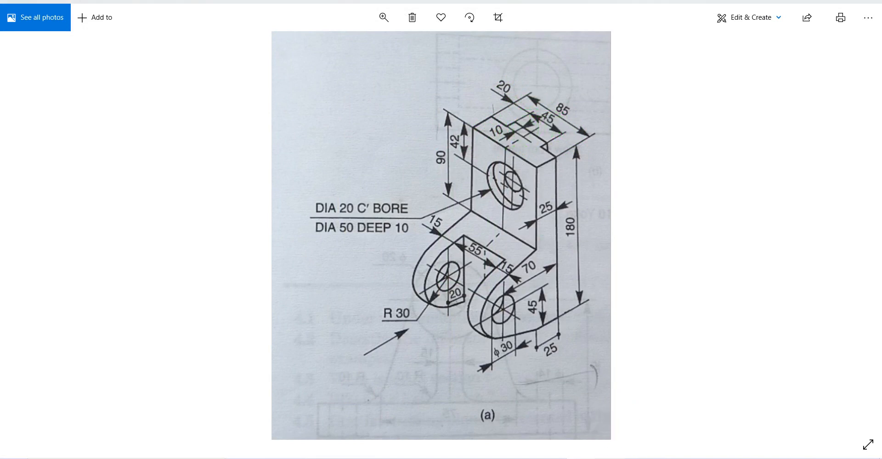
click(607, 458)
double_click(513, 216)
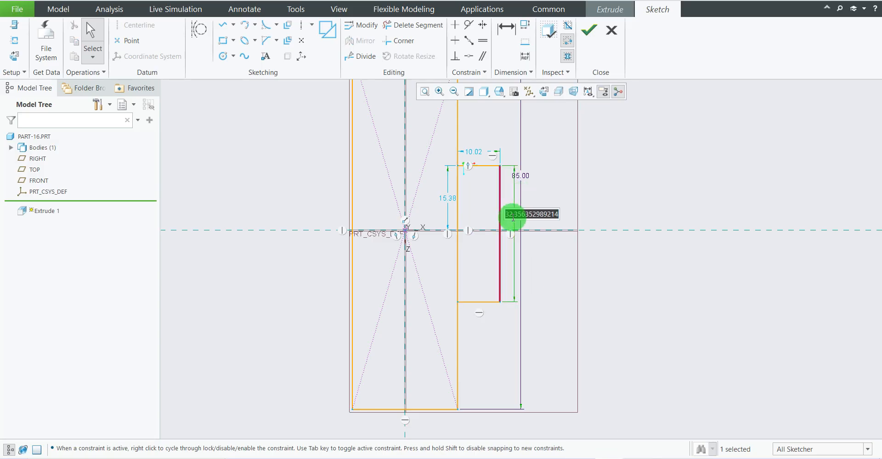
text(4)
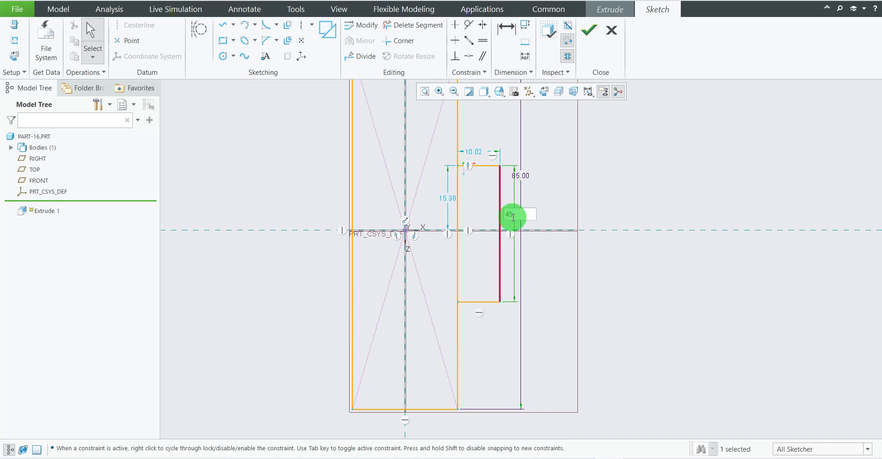
text(5)
key(Return)
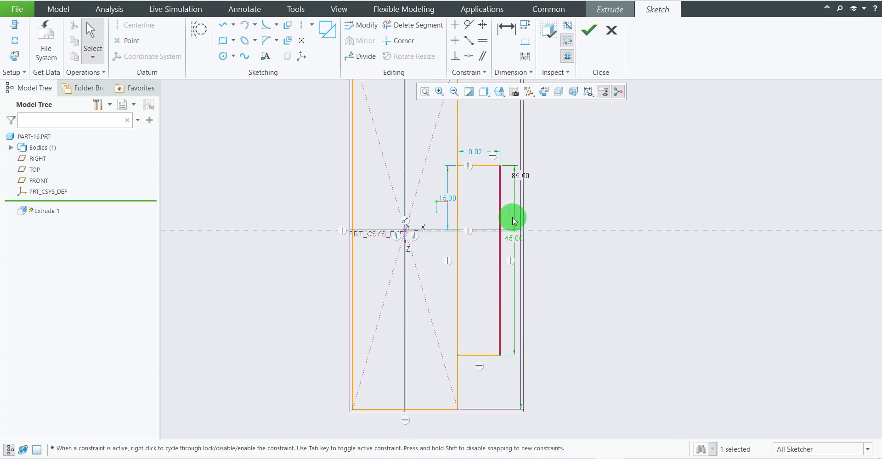
Set the distance from the small rectangle's upper edge to the horizontal axis to 45/2 mm.
double_click(445, 200)
text(45)
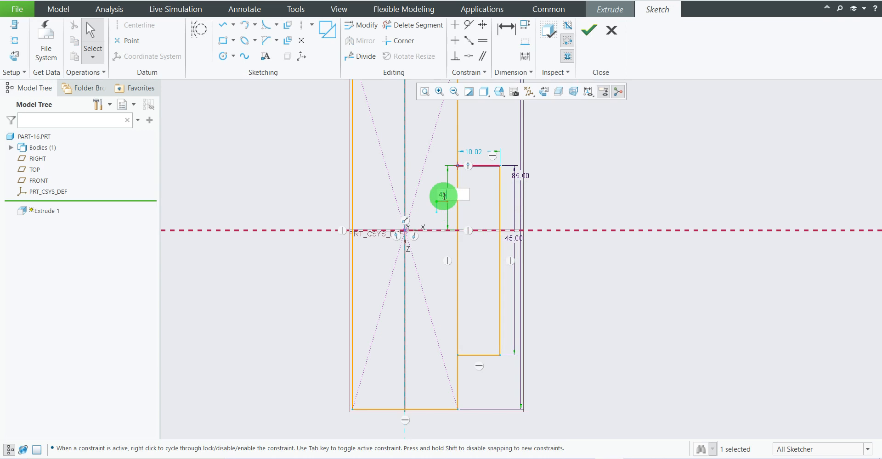
text(/2)
key(Return)
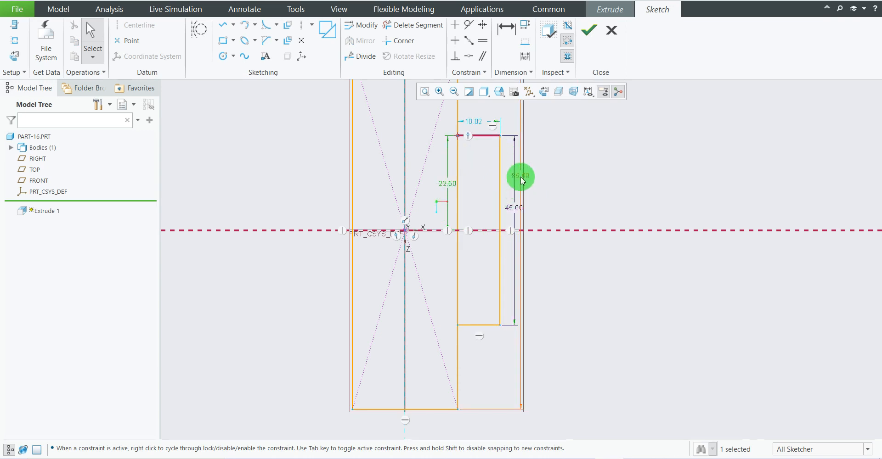
Move the 85 mm and 45 mm dimensions away from the profile and set the small rectangle's width to 10 mm.
drag(519, 178, 599, 191)
drag(516, 208, 557, 215)
double_click(475, 122)
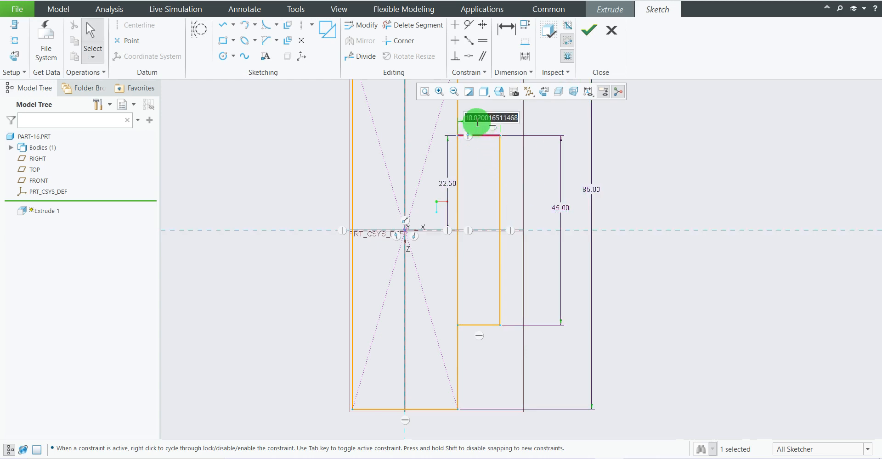
text(10)
key(Return)
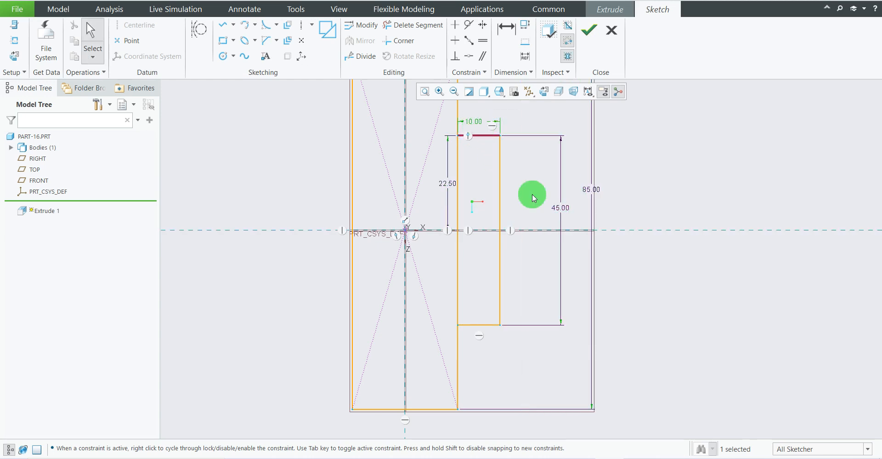
Rearrange the 85, 45, 22.5, 25 and 10 mm dimensions so they sit clear of the profile and each other.
scroll(524, 173, up, 3)
scroll(535, 145, down, 3)
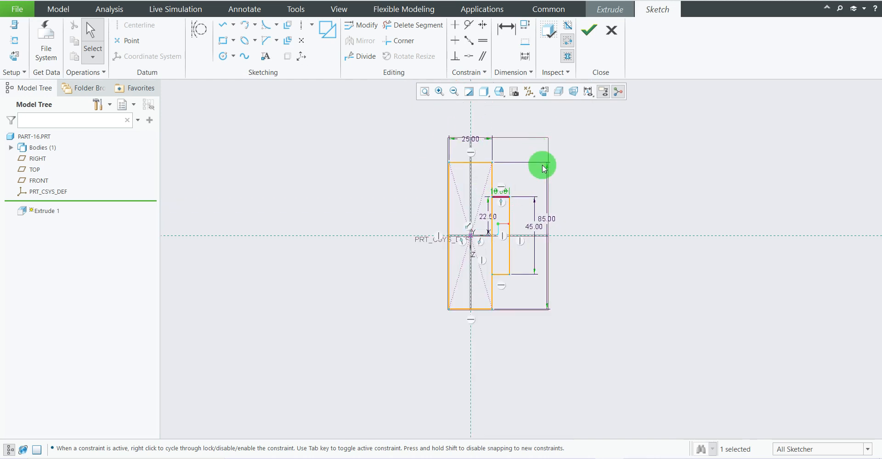
drag(547, 228, 610, 234)
drag(536, 243, 561, 240)
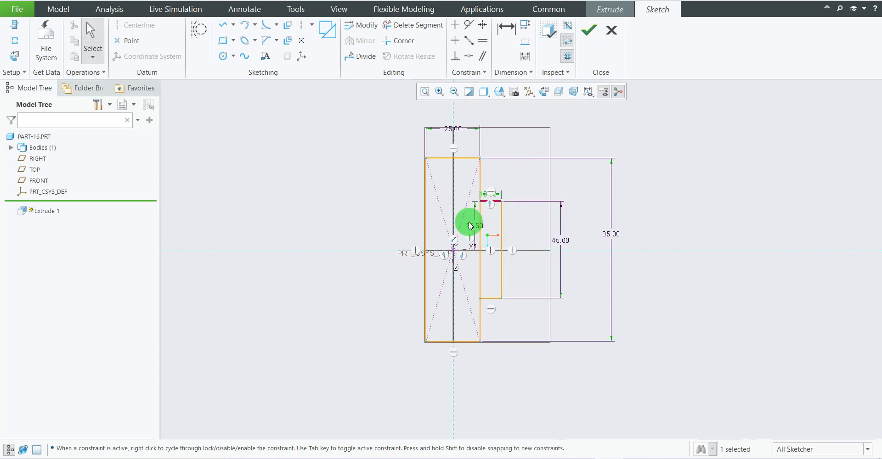
drag(476, 229, 528, 231)
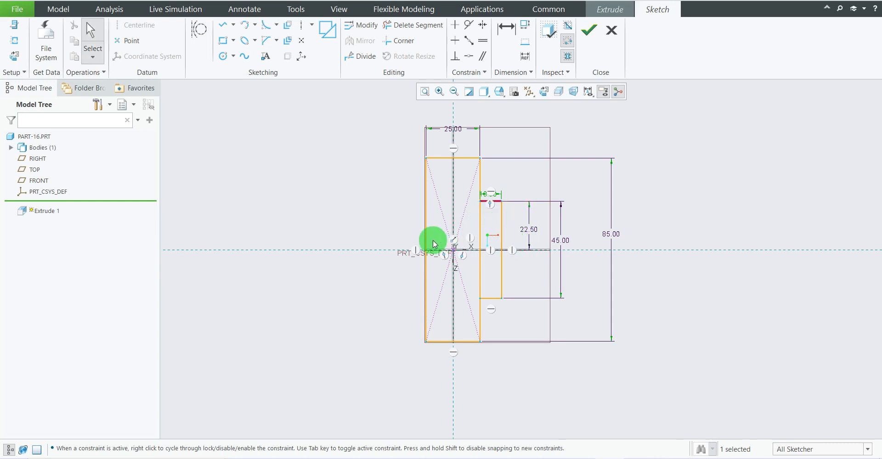
drag(459, 133, 459, 118)
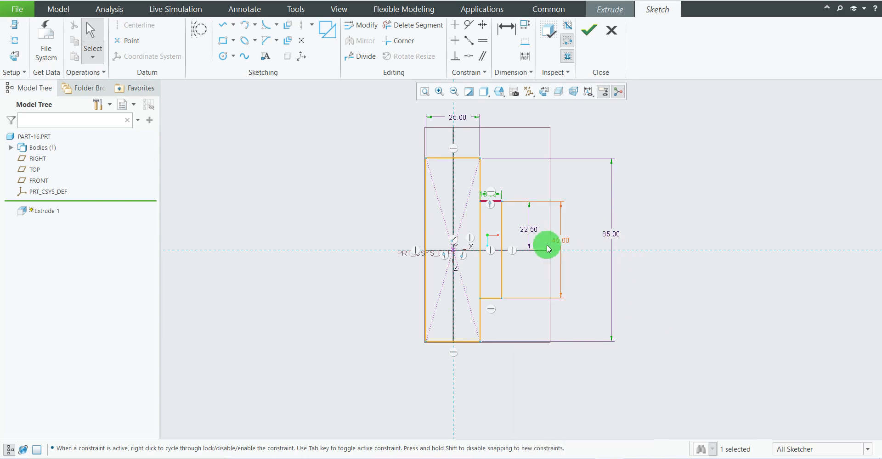
scroll(499, 197, up, 2)
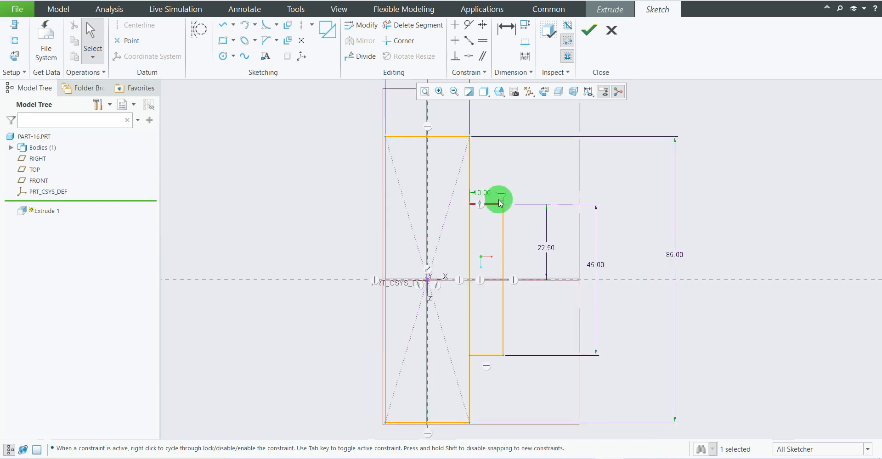
drag(500, 204, 479, 164)
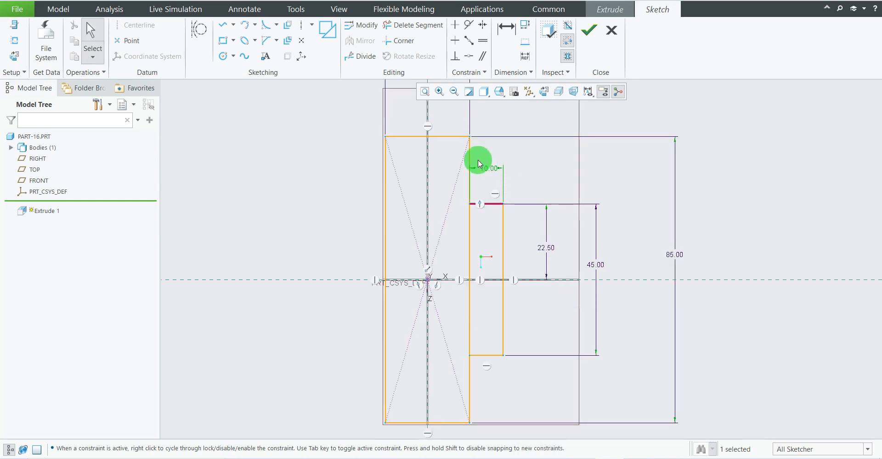
scroll(569, 264, down, 2)
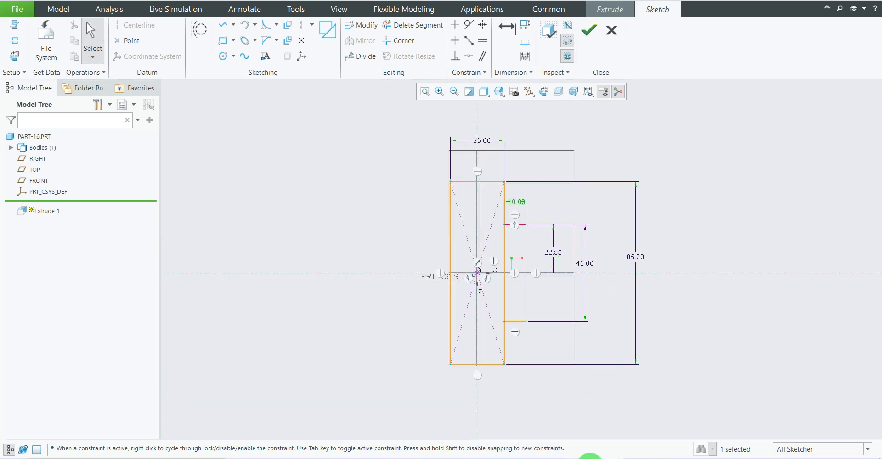
Compare the dimensioned profile of the two rectangles with the reference drawing.
click(589, 458)
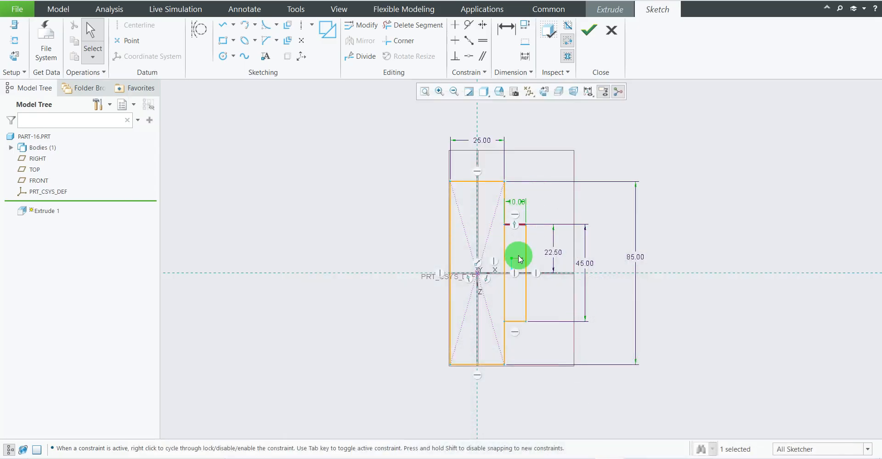
scroll(515, 254, up, 2)
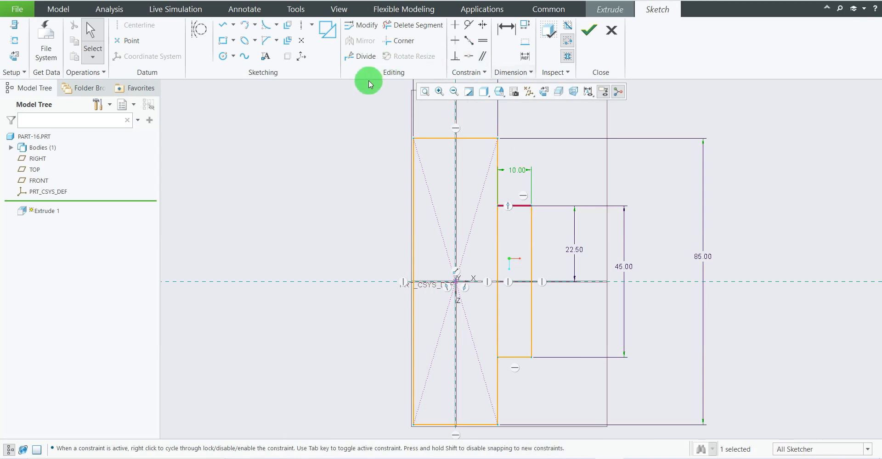
scroll(313, 57, up, 1)
scroll(394, 156, up, 1)
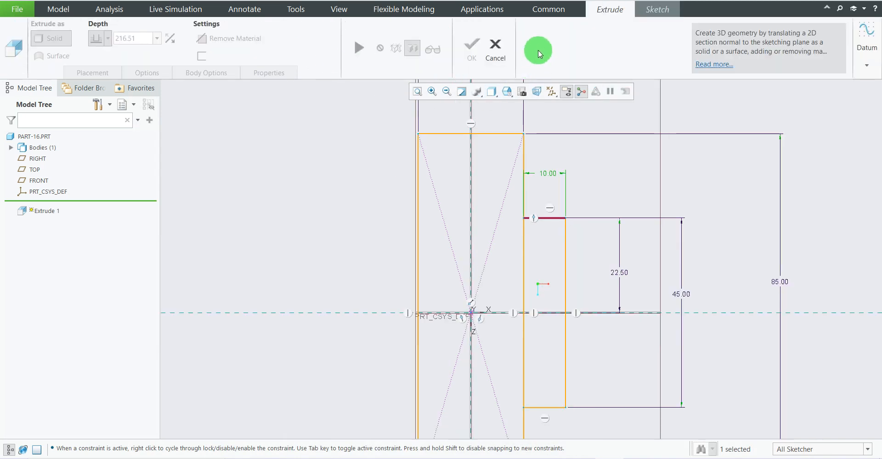
click(646, 13)
scroll(367, 197, down, 1)
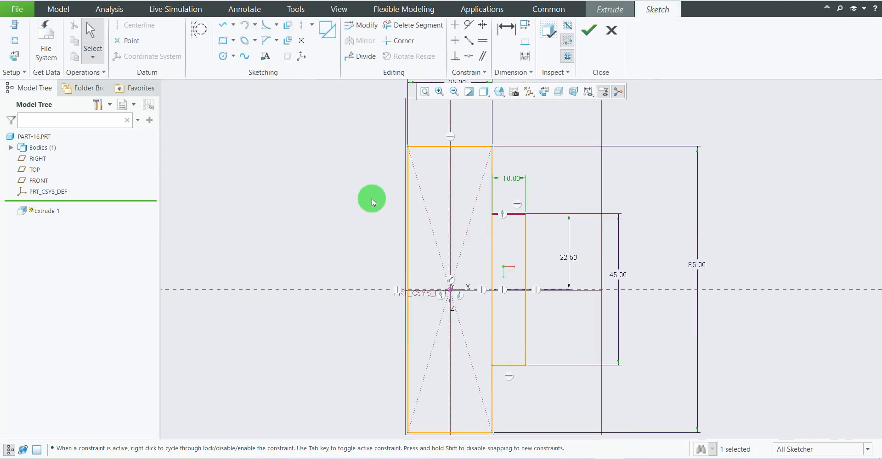
scroll(372, 202, down, 1)
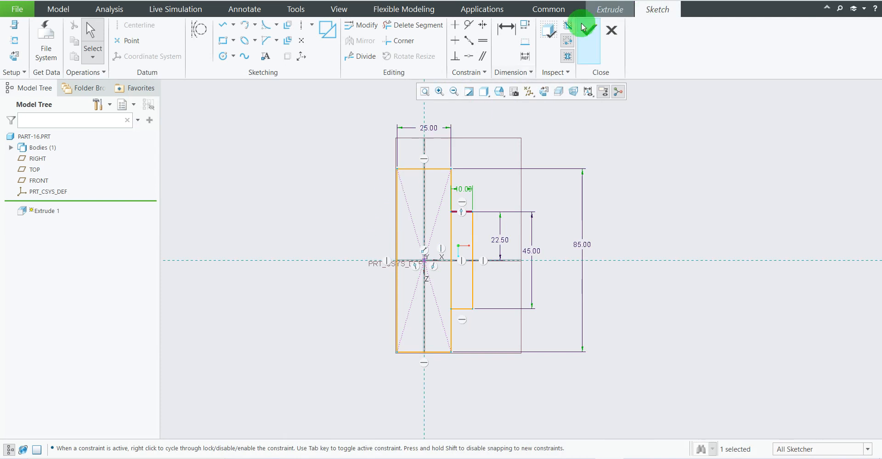
Trim both halves of the shared edge between the two rectangles with Delete Segment, merging them into one closed stepped profile.
click(428, 26)
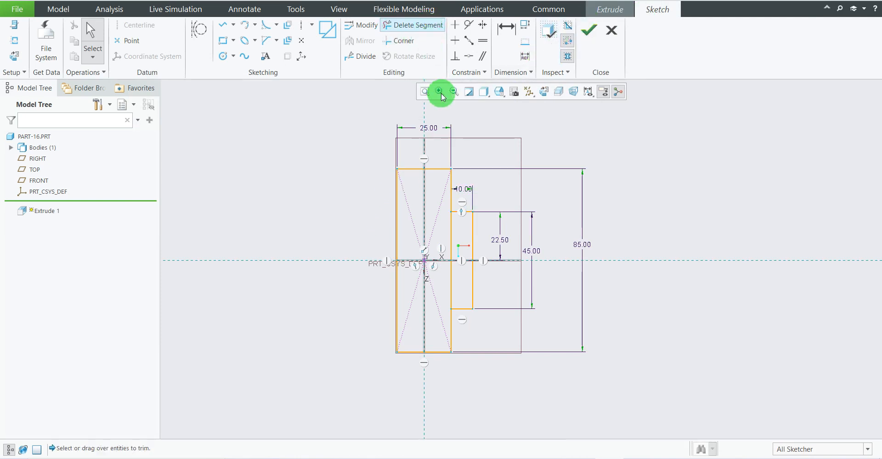
scroll(457, 232, up, 1)
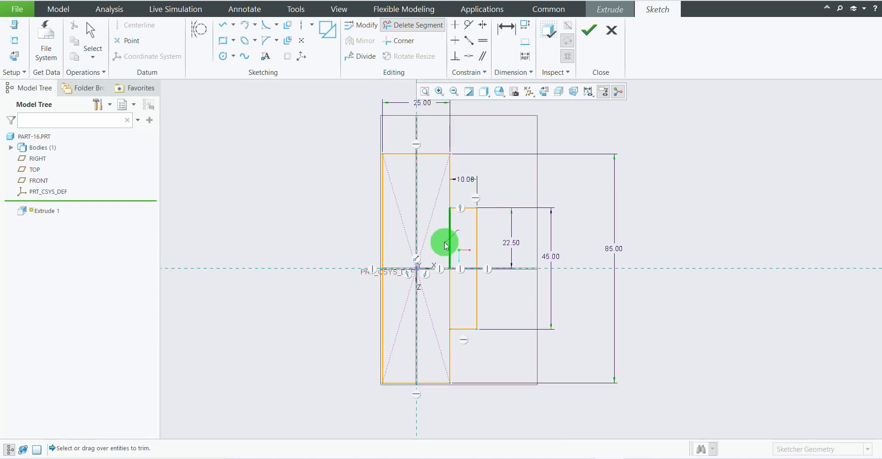
click(445, 242)
drag(456, 224, 440, 236)
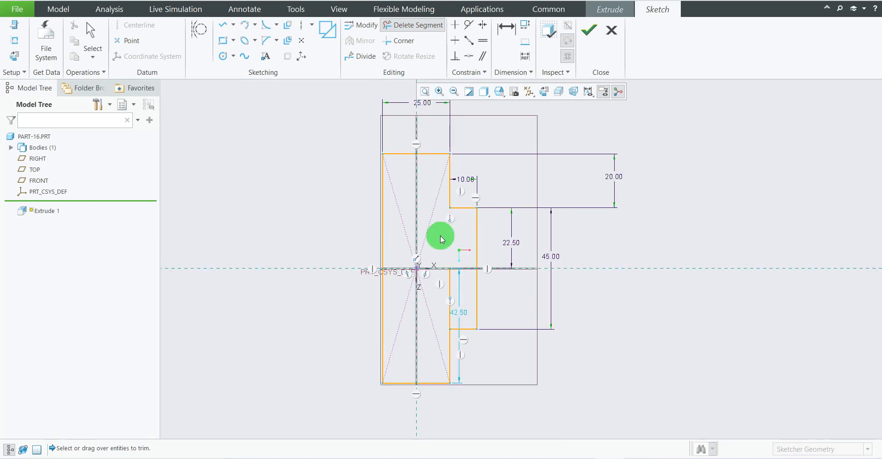
scroll(458, 291, down, 1)
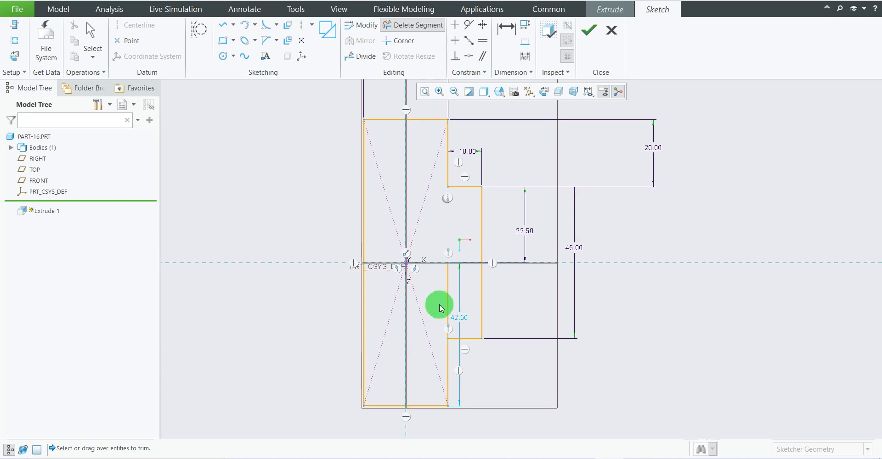
click(448, 296)
scroll(450, 288, up, 2)
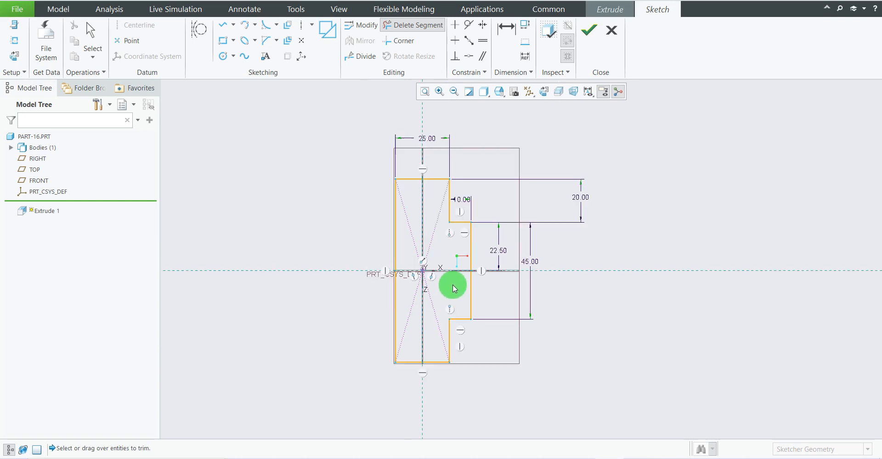
middle_click(592, 226)
scroll(470, 282, down, 1)
scroll(469, 282, down, 1)
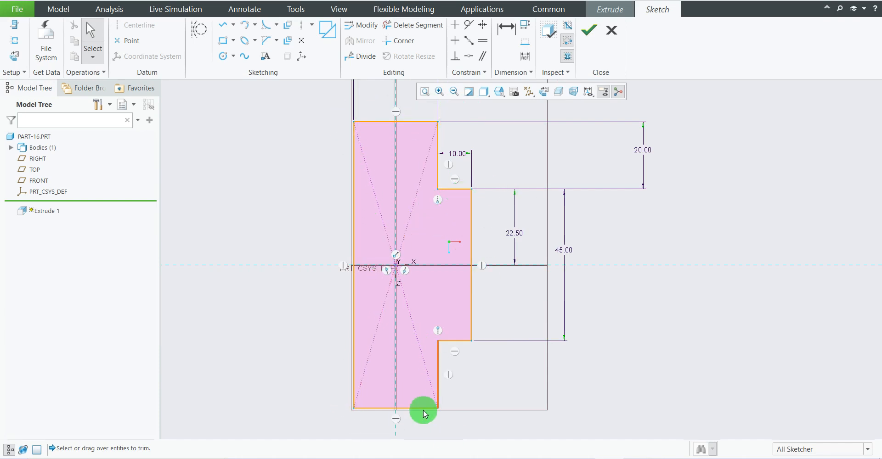
scroll(493, 292, up, 3)
scroll(478, 265, down, 2)
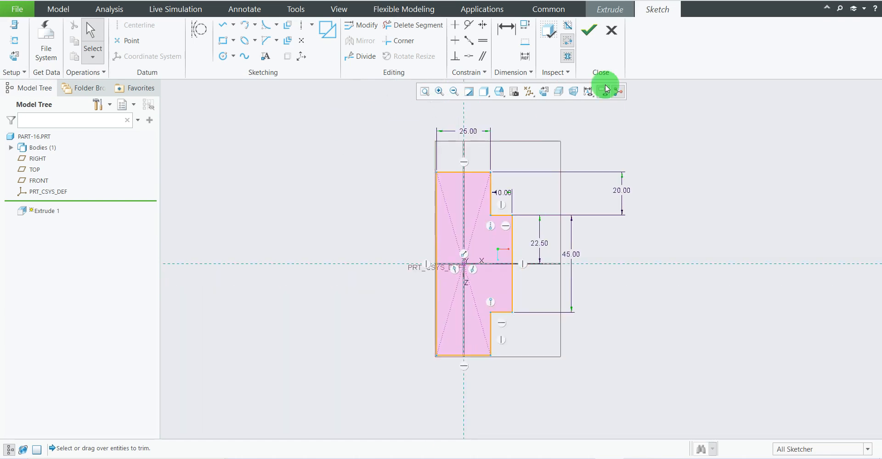
Accept the stepped profile sketch and flip the extrusion so it runs downward from the sketch plane.
click(588, 30)
middle_drag(581, 253, 528, 266)
scroll(527, 264, down, 2)
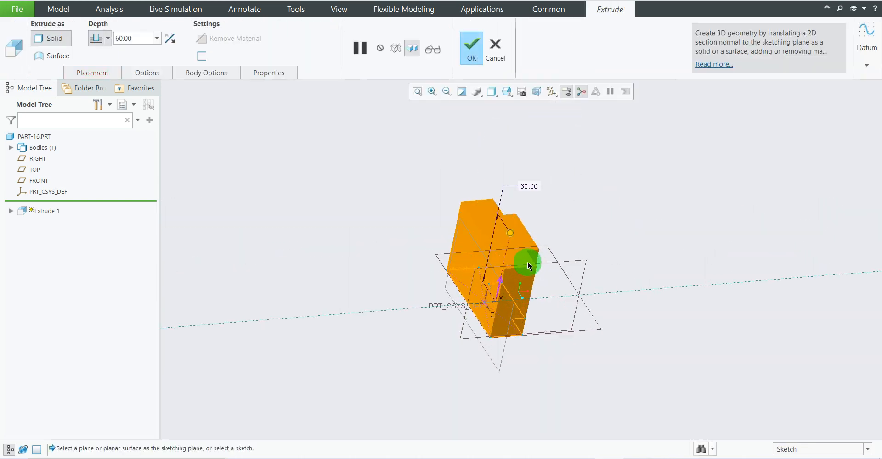
mouse_move(533, 336)
middle_down()
mouse_move(560, 311)
mouse_move(544, 334)
middle_up()
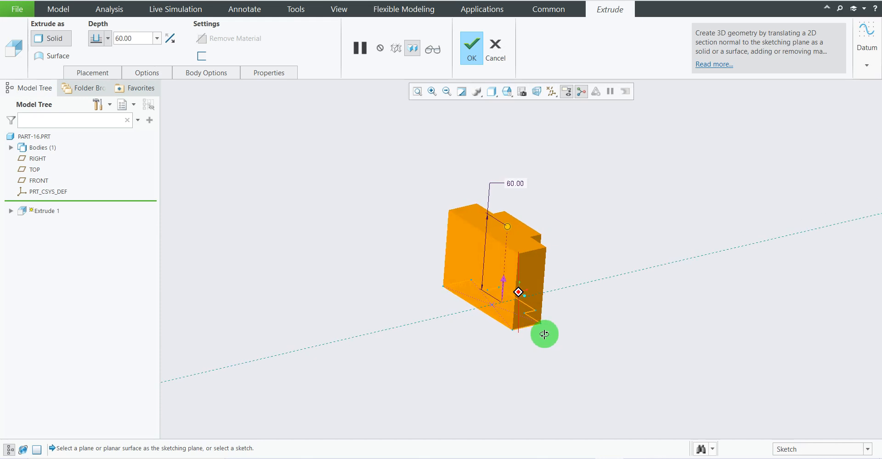
scroll(498, 295, up, 2)
scroll(495, 380, up, 3)
scroll(493, 386, down, 3)
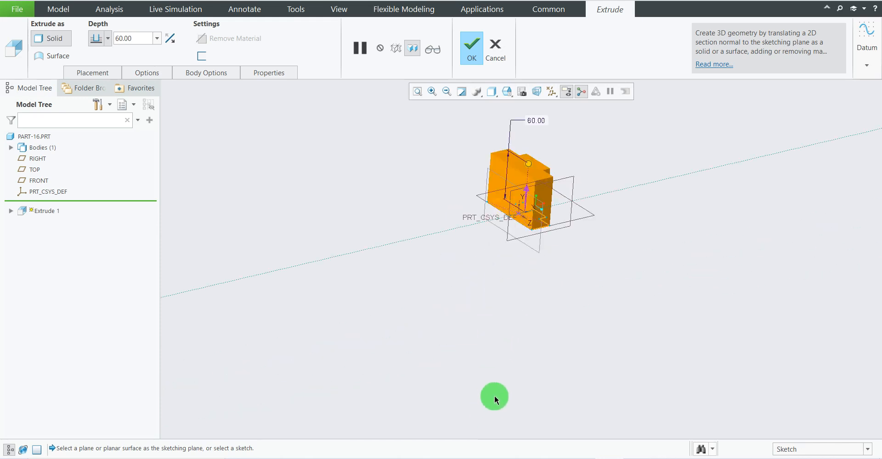
middle_drag(529, 193, 523, 197)
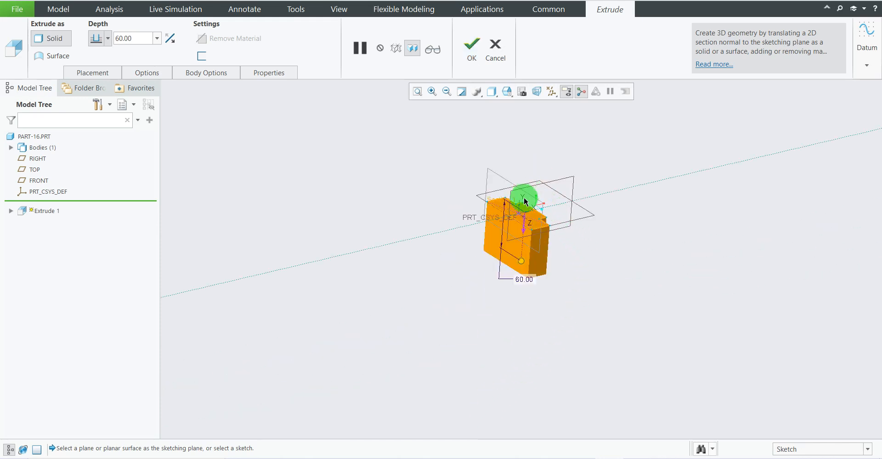
Check the upright's height in the reference drawing, set the extrusion depth to 180 mm and complete the extrusion.
click(581, 457)
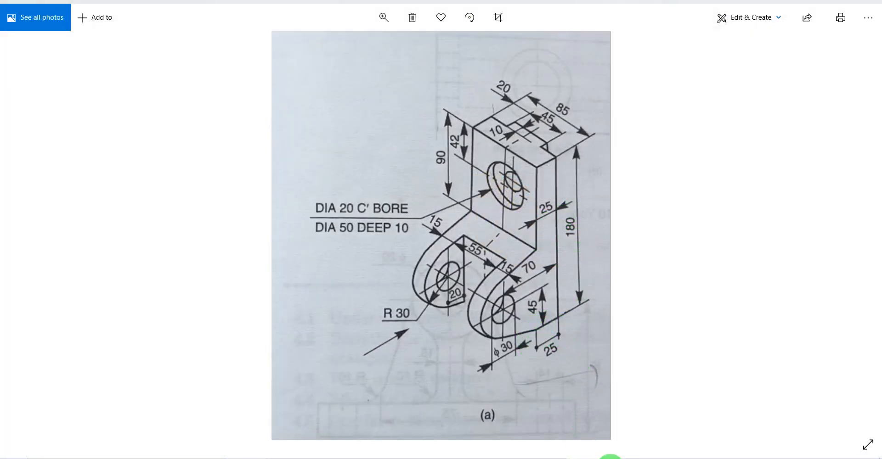
click(610, 457)
double_click(149, 35)
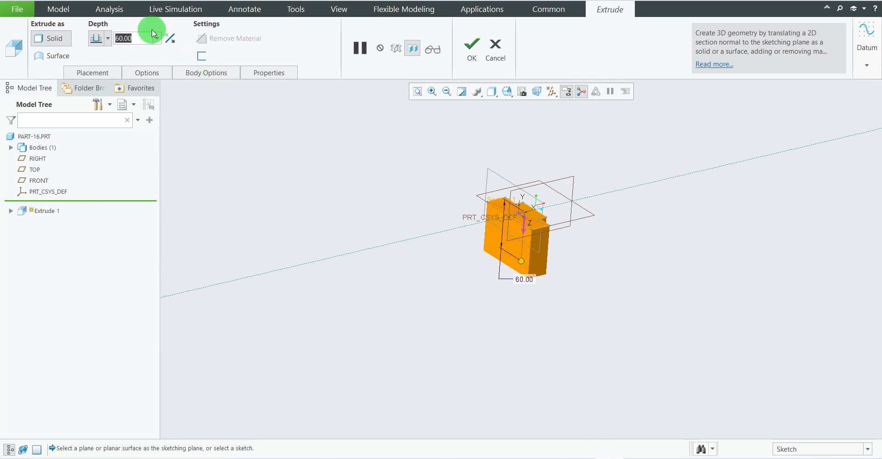
text(180)
key(Return)
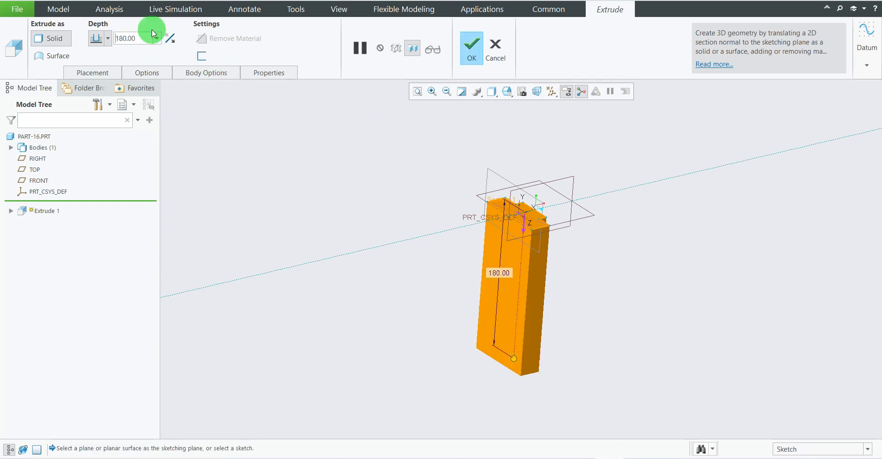
click(473, 48)
click(646, 188)
scroll(594, 230, up, 2)
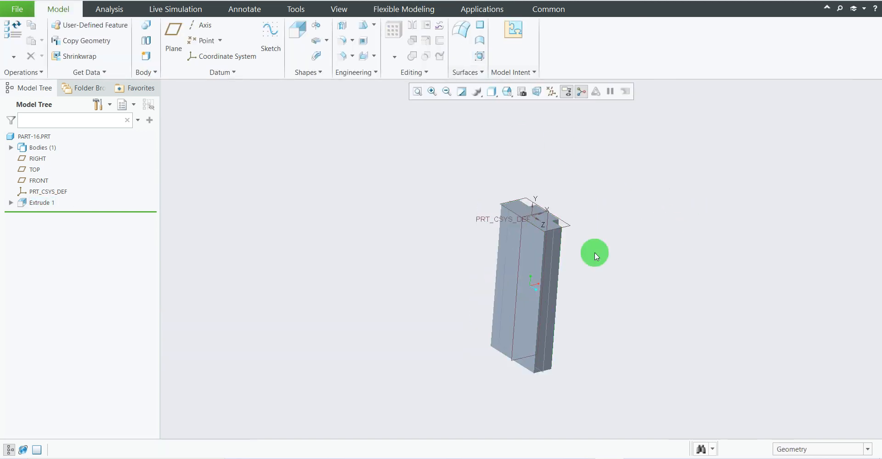
scroll(602, 367, down, 1)
Consult the reference drawing, then start a sketch on the upright's narrow side face and view it squarely.
click(582, 457)
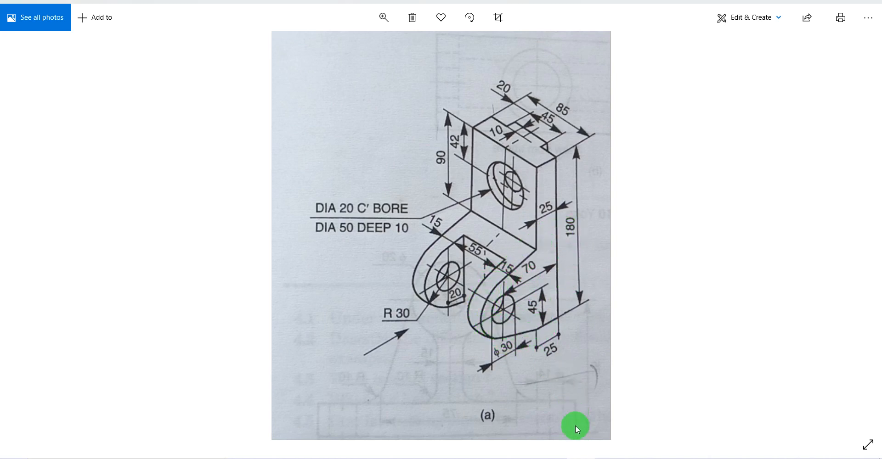
click(606, 457)
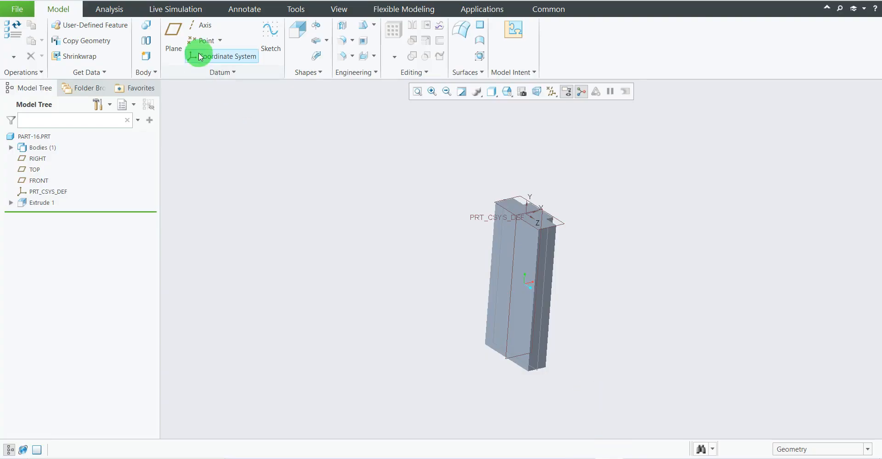
click(270, 37)
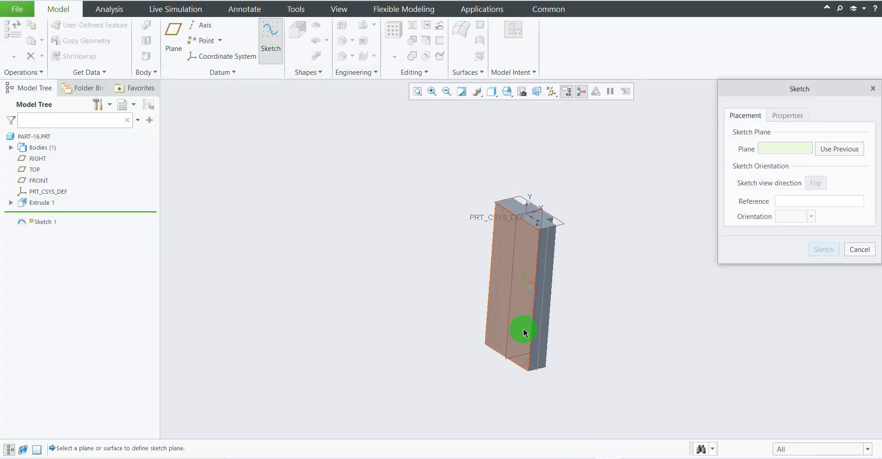
scroll(525, 332, down, 3)
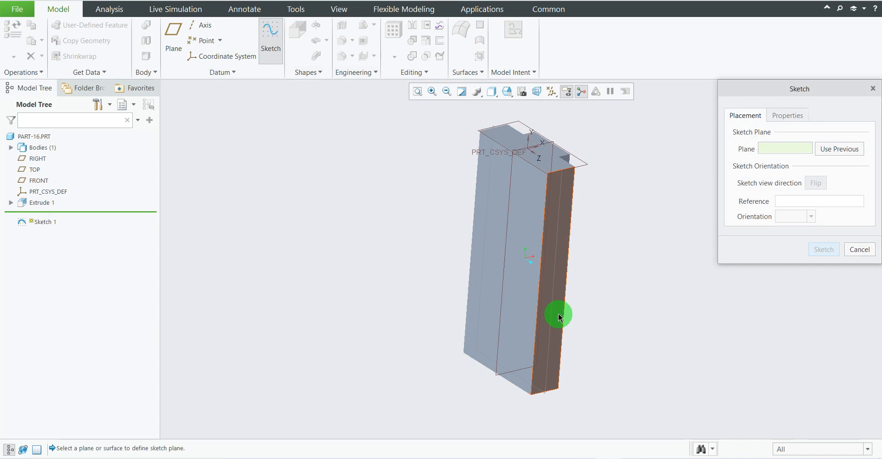
click(558, 315)
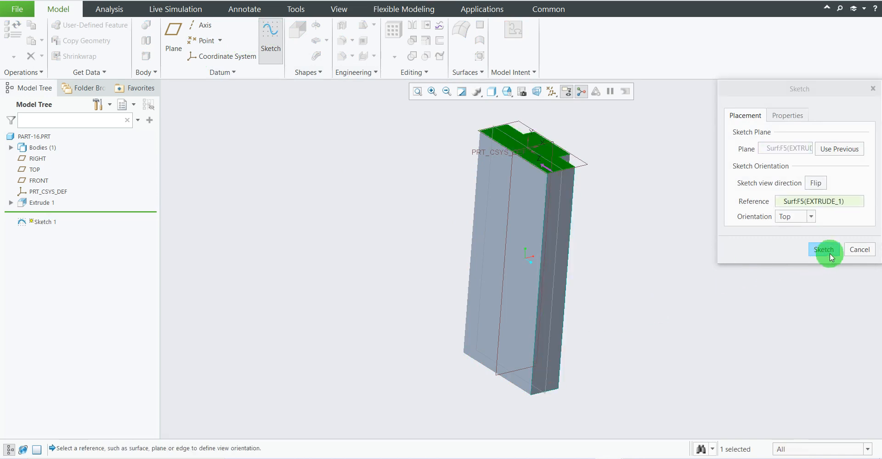
click(823, 258)
click(544, 94)
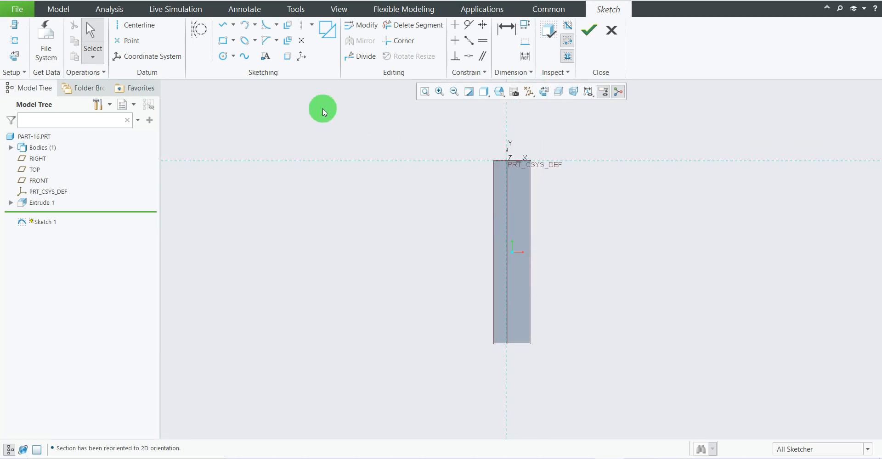
Add the upright's bottom edge and both of its long vertical edges as sketch references.
click(12, 45)
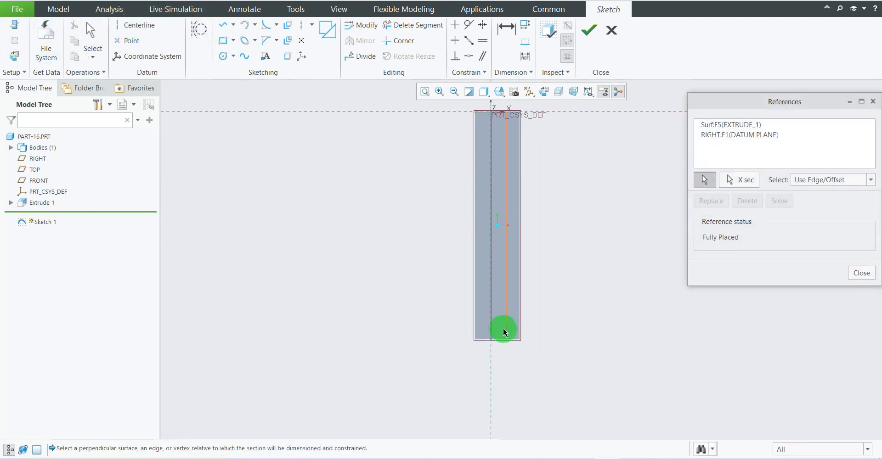
scroll(489, 338, down, 3)
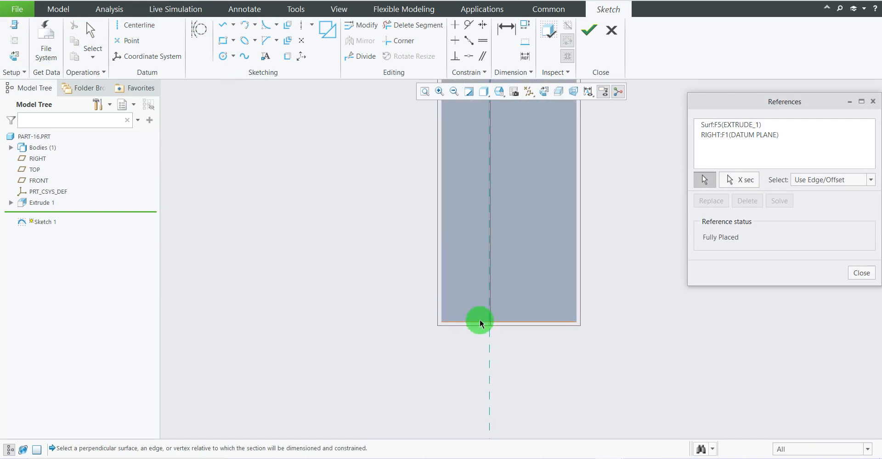
click(480, 322)
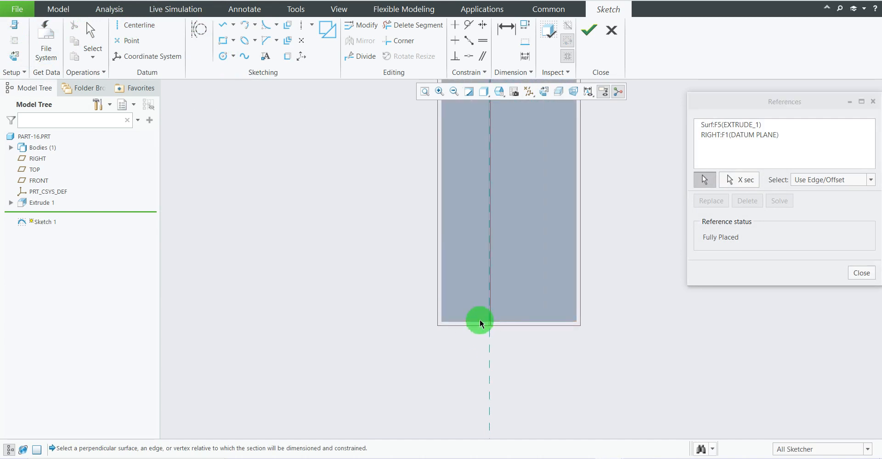
click(444, 296)
scroll(528, 335, up, 3)
scroll(565, 322, down, 1)
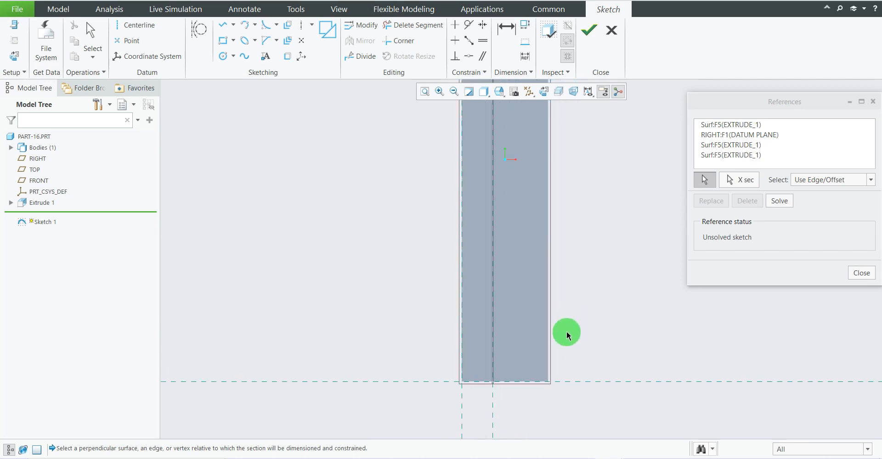
click(548, 331)
scroll(664, 350, up, 3)
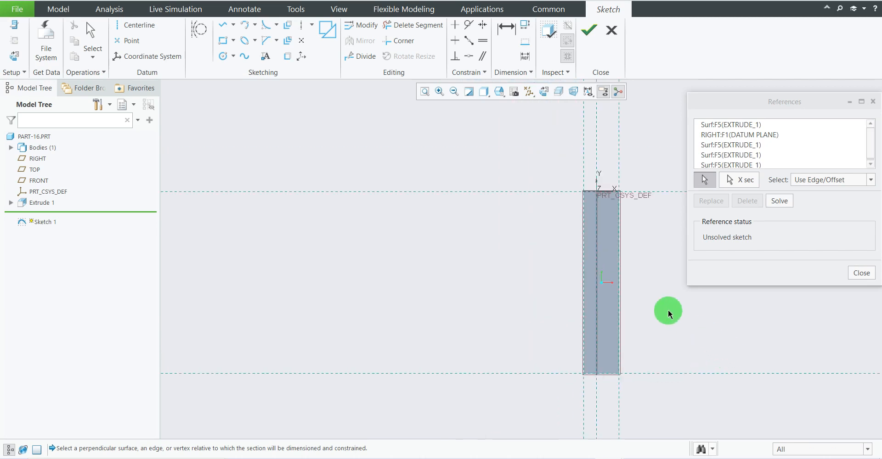
click(862, 273)
scroll(614, 290, up, 2)
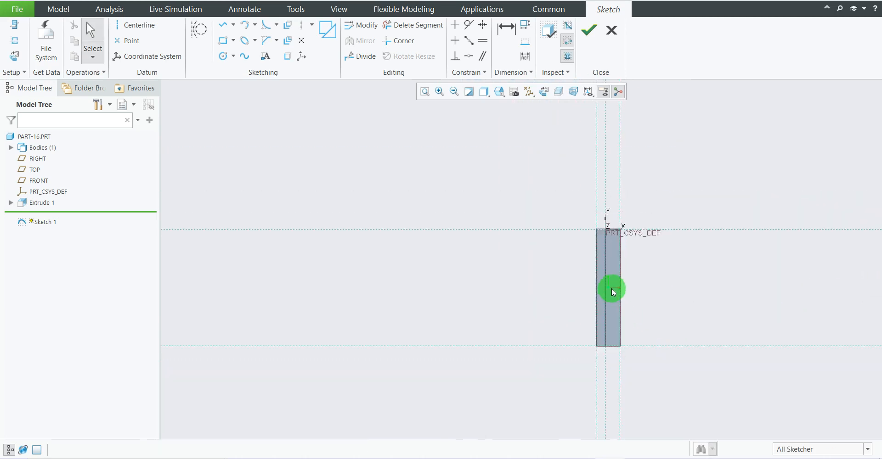
scroll(639, 337, down, 2)
scroll(598, 316, up, 1)
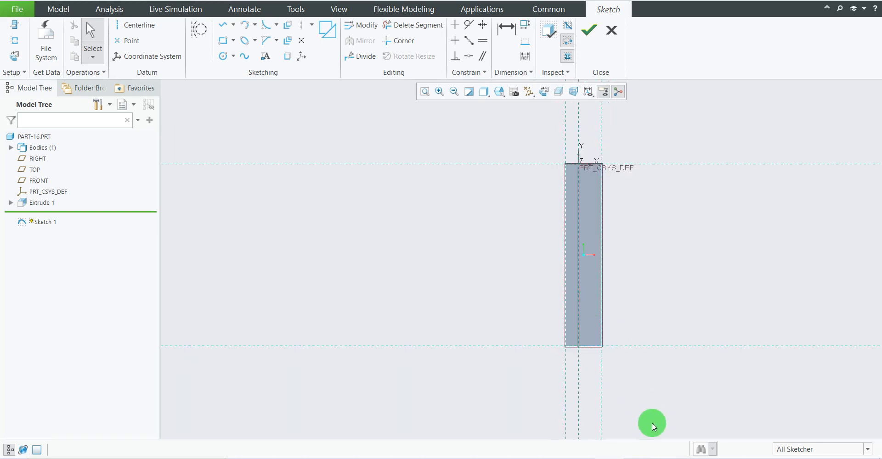
Following the reference drawing, sketch a circle about 56 mm in diameter, centred about 82 mm left of the upright and 36 mm above its base.
click(585, 458)
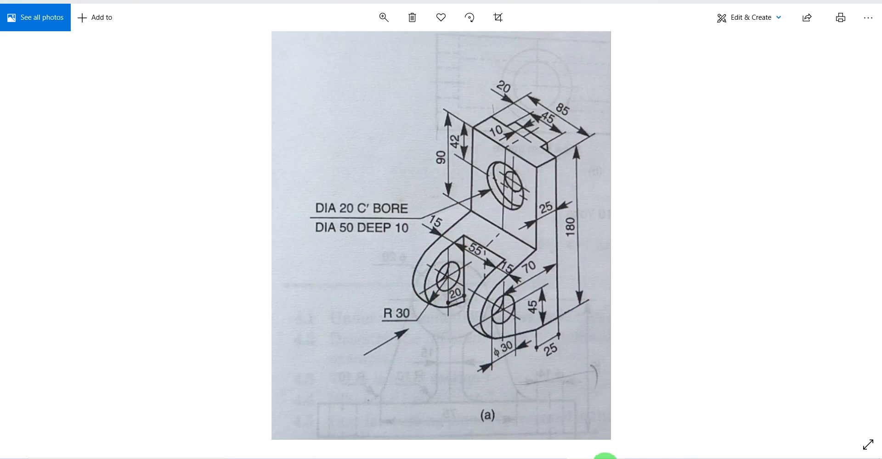
click(604, 458)
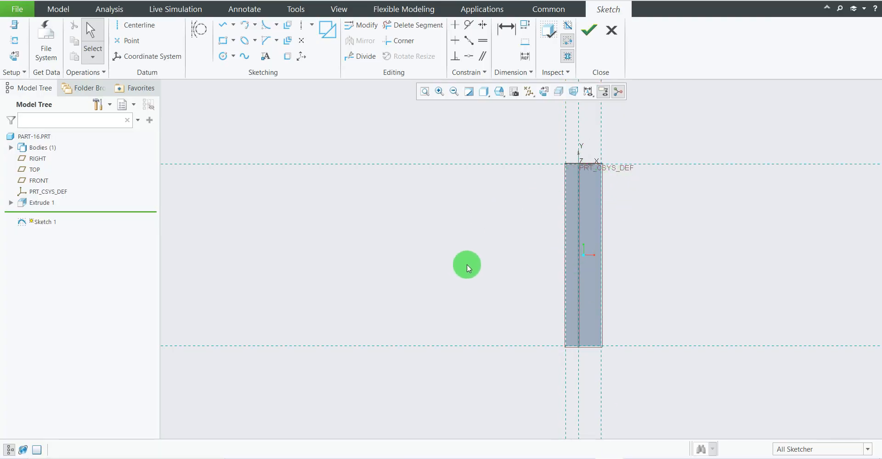
click(223, 56)
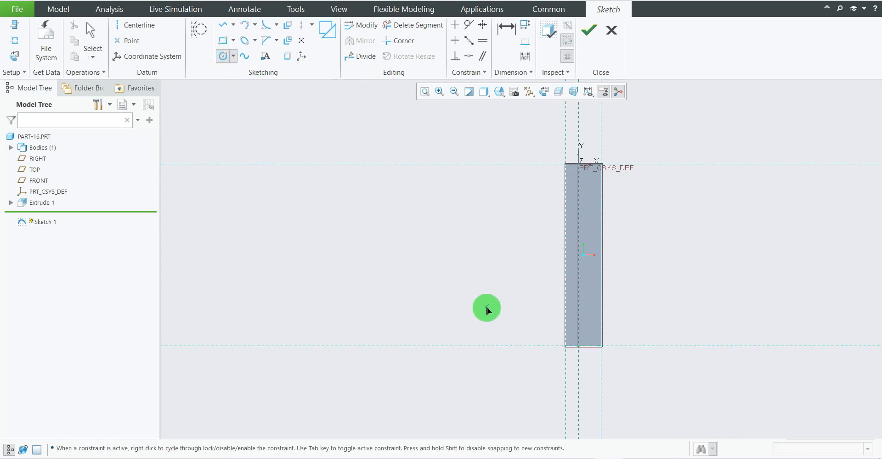
click(482, 310)
click(500, 332)
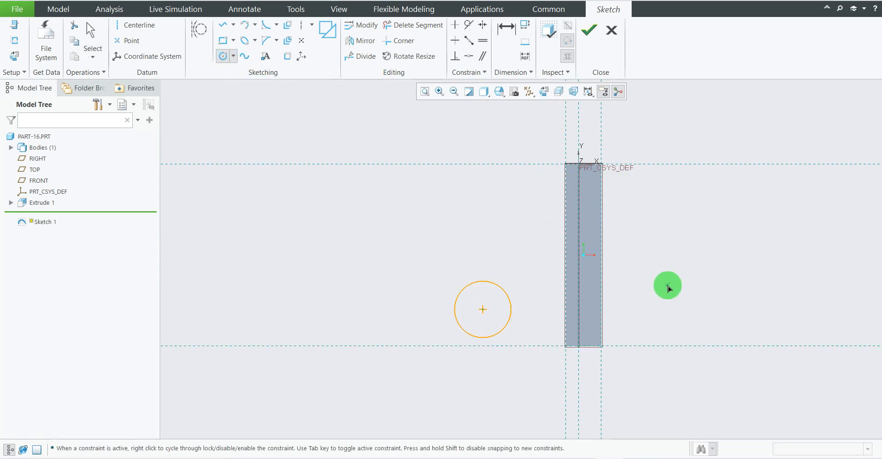
middle_click(668, 286)
scroll(522, 320, down, 3)
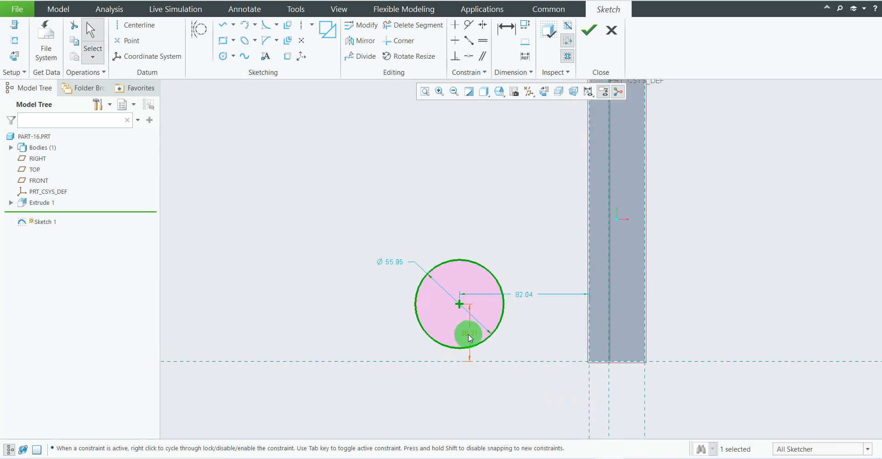
Move the circle's two position dimensions clear of the geometry and set its diameter to 60 mm.
drag(468, 334, 725, 337)
drag(521, 294, 531, 393)
click(394, 261)
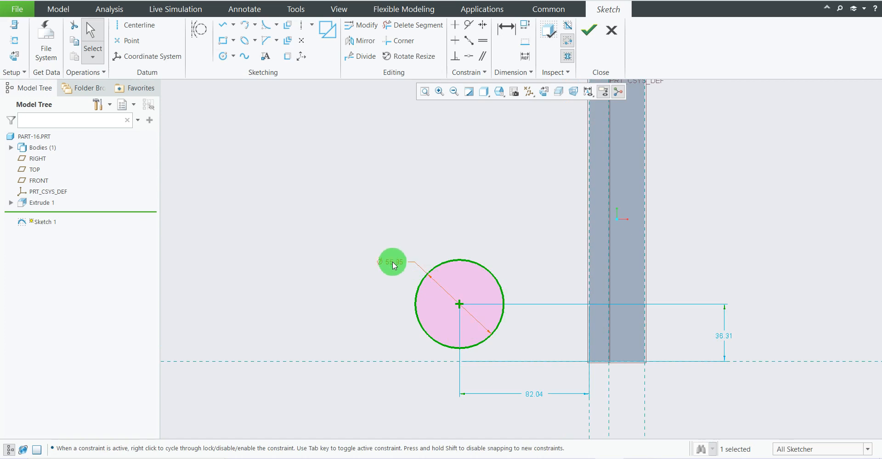
double_click(393, 264)
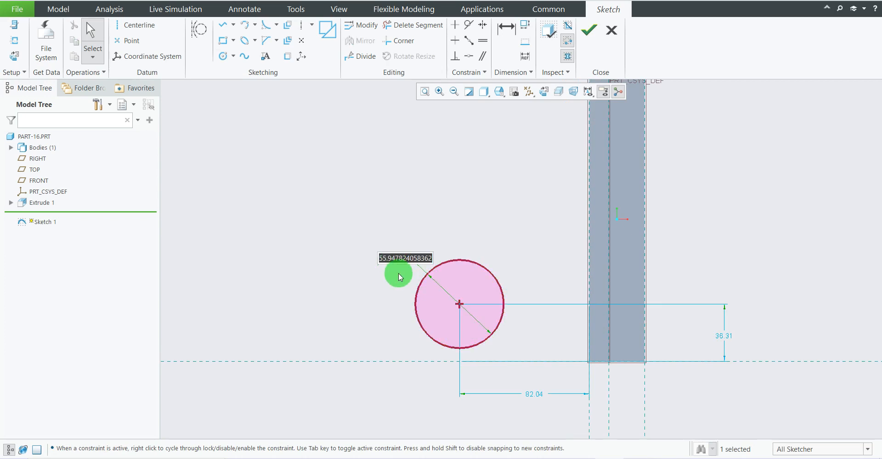
text(6)
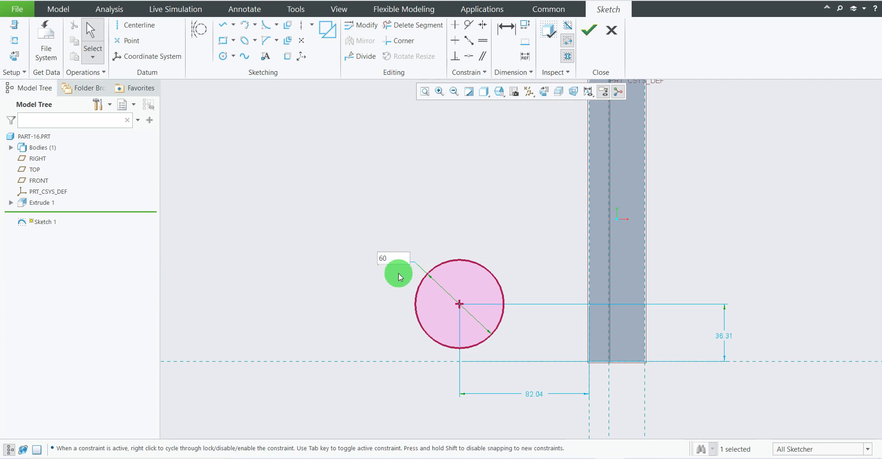
text(0)
key(Return)
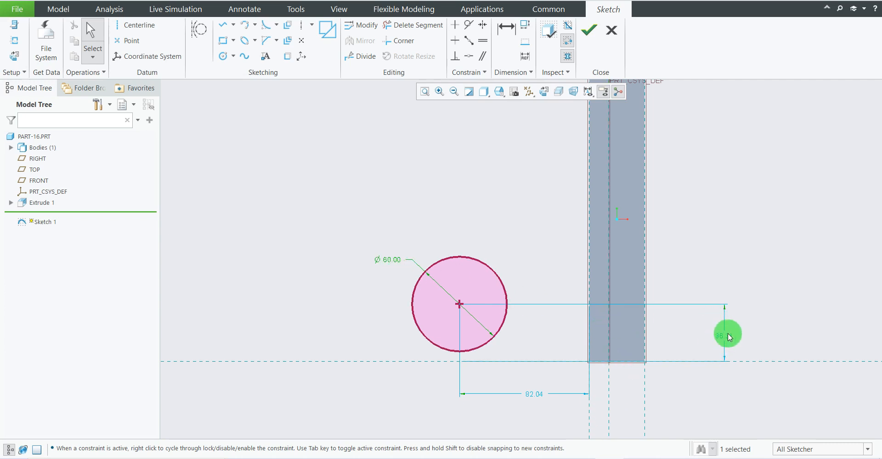
Check the lug's centre height in the reference drawing and set the circle's centre 45 mm above the upright's base.
click(594, 458)
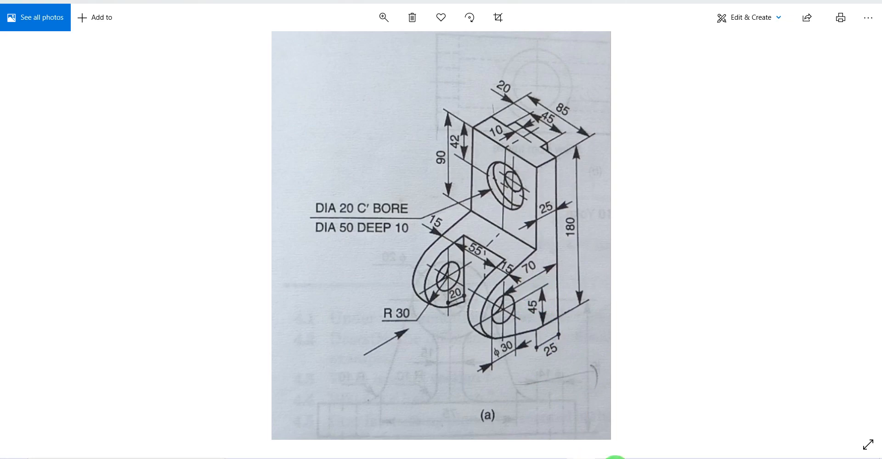
click(615, 457)
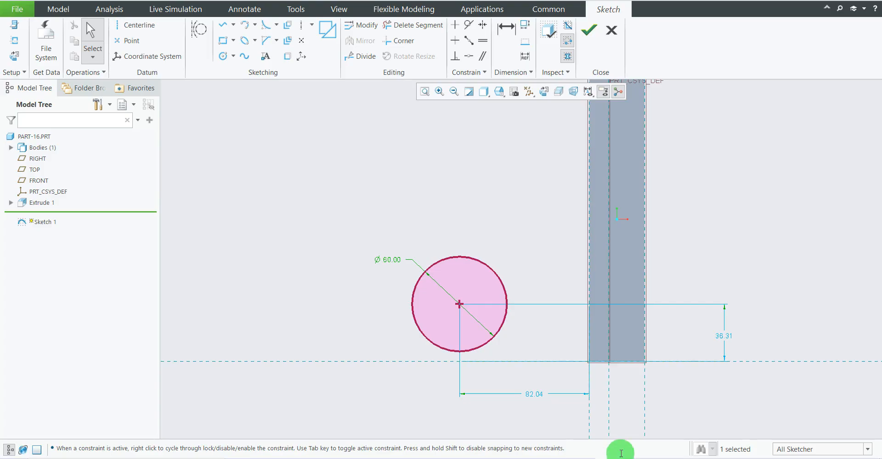
double_click(730, 337)
text(4)
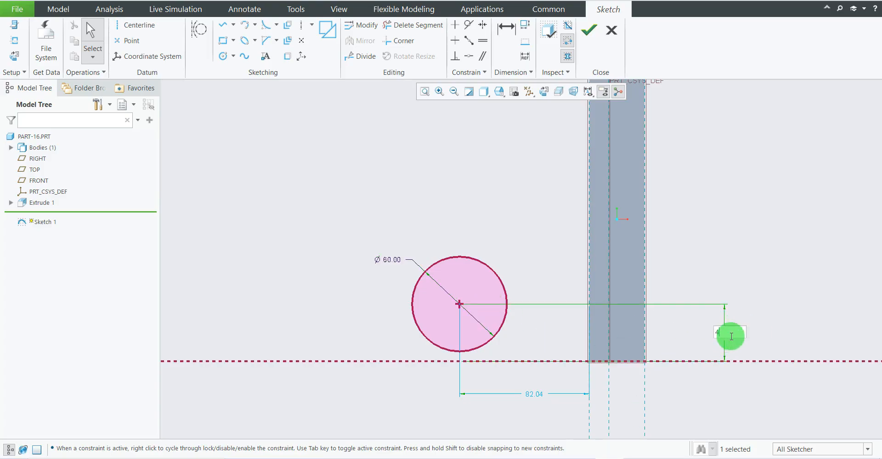
text(5)
key(Return)
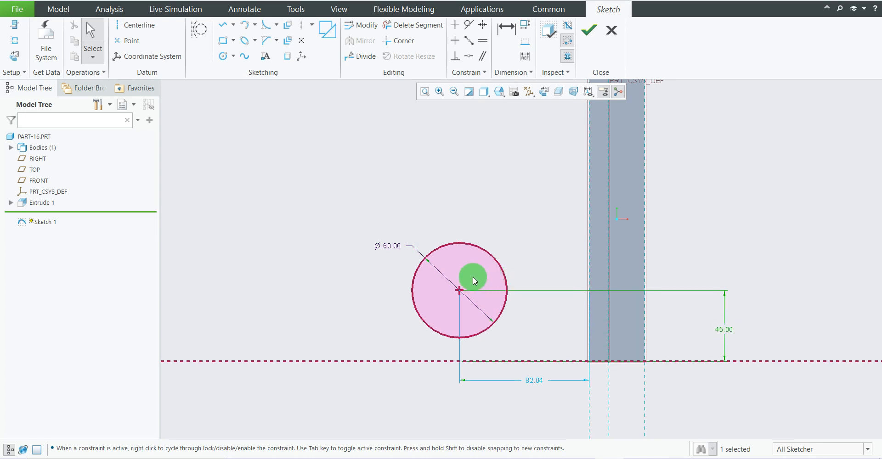
scroll(610, 350, down, 2)
mouse_move(673, 207)
middle_down()
mouse_move(675, 228)
mouse_move(669, 211)
mouse_move(680, 206)
mouse_move(645, 219)
mouse_move(670, 220)
mouse_move(671, 210)
mouse_move(671, 221)
mouse_move(673, 208)
mouse_move(644, 198)
middle_up()
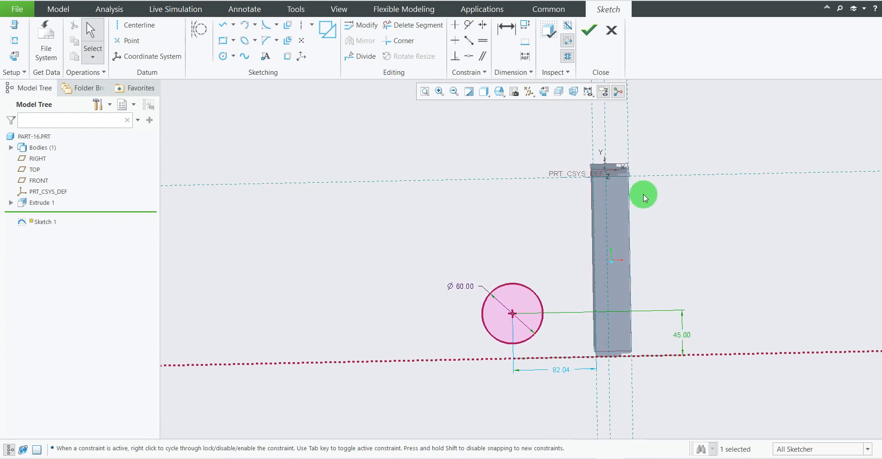
Check the lug distance in the reference drawing and add the back face of the upright's 25 mm thick section as a sketch reference.
click(542, 94)
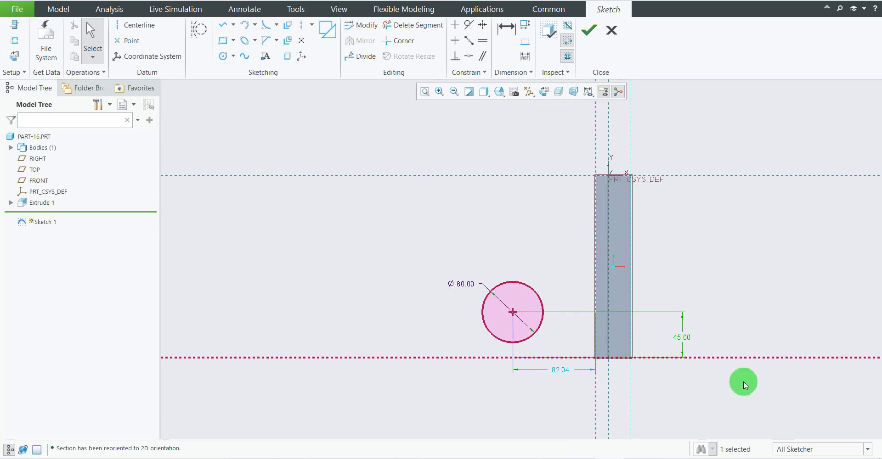
scroll(657, 333, up, 3)
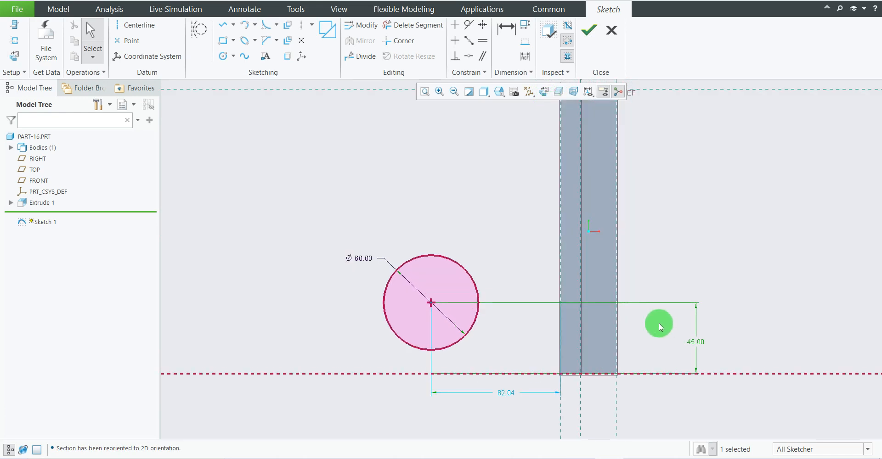
scroll(631, 283, down, 2)
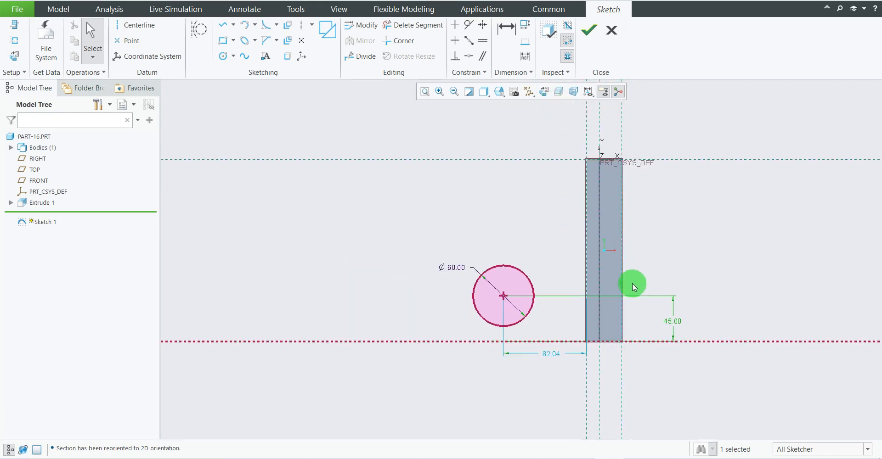
mouse_move(631, 282)
middle_down()
mouse_move(666, 245)
mouse_move(662, 262)
mouse_move(562, 210)
middle_up()
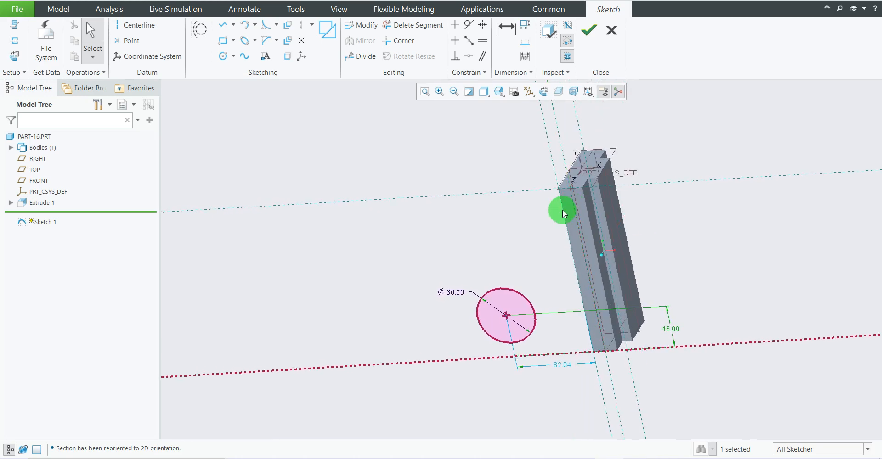
mouse_move(514, 301)
middle_down()
mouse_move(530, 257)
mouse_move(491, 266)
mouse_move(510, 262)
mouse_move(492, 236)
mouse_move(498, 248)
mouse_move(486, 261)
mouse_move(496, 278)
middle_up()
click(590, 458)
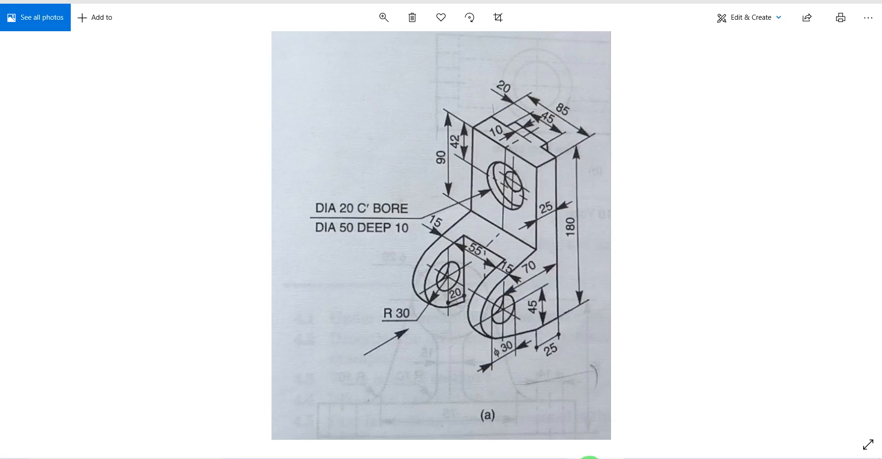
click(589, 458)
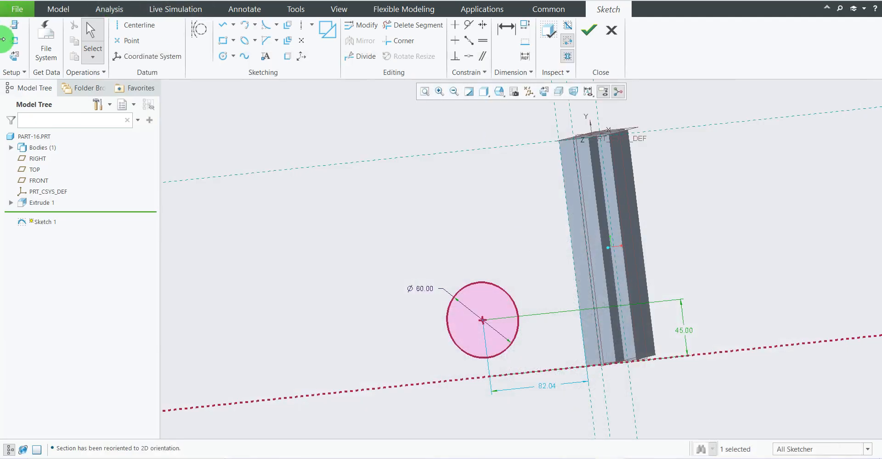
click(14, 41)
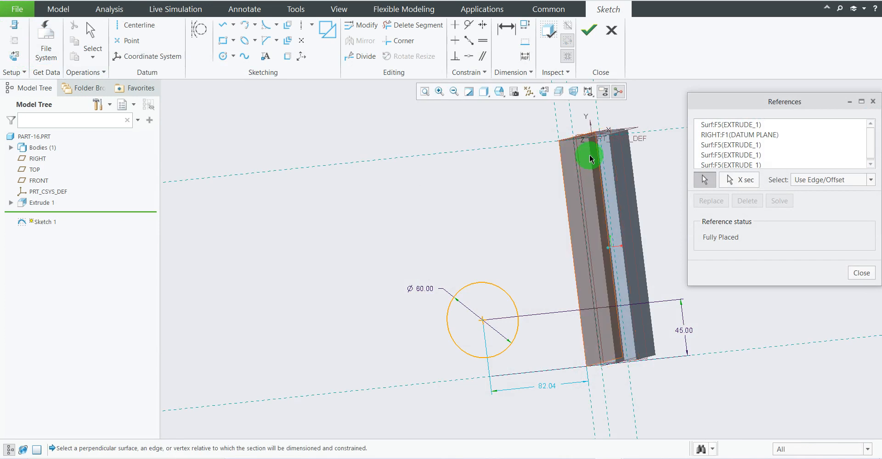
mouse_move(577, 203)
middle_down()
mouse_move(594, 221)
mouse_move(621, 170)
mouse_move(621, 182)
middle_up()
click(552, 97)
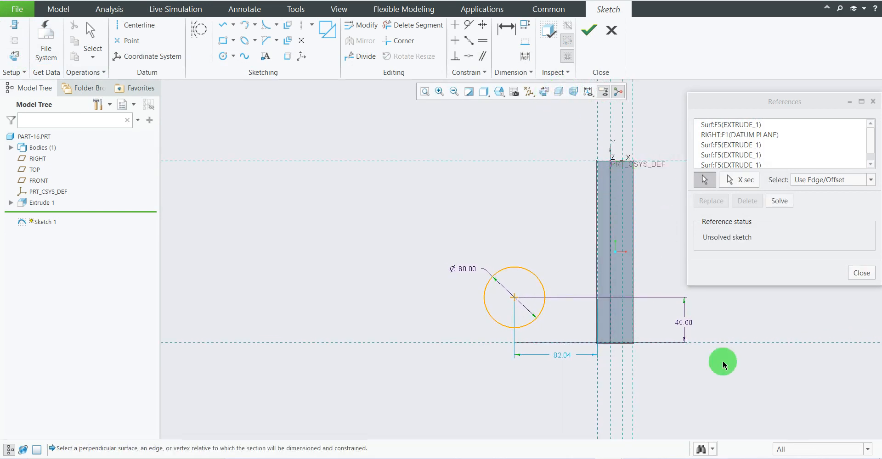
click(861, 273)
Following the reference drawing, dimension the circle's centre 70 mm horizontally from the newly added back-face reference.
scroll(614, 288, up, 2)
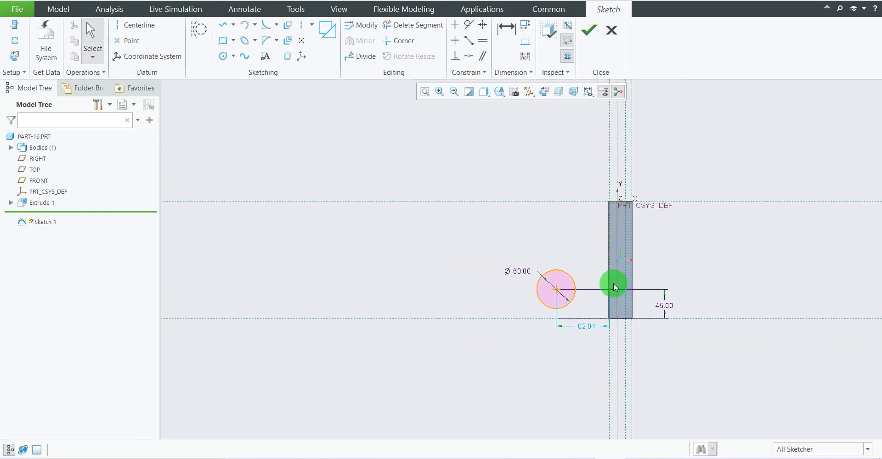
scroll(641, 308, down, 4)
scroll(589, 279, up, 1)
scroll(610, 289, down, 1)
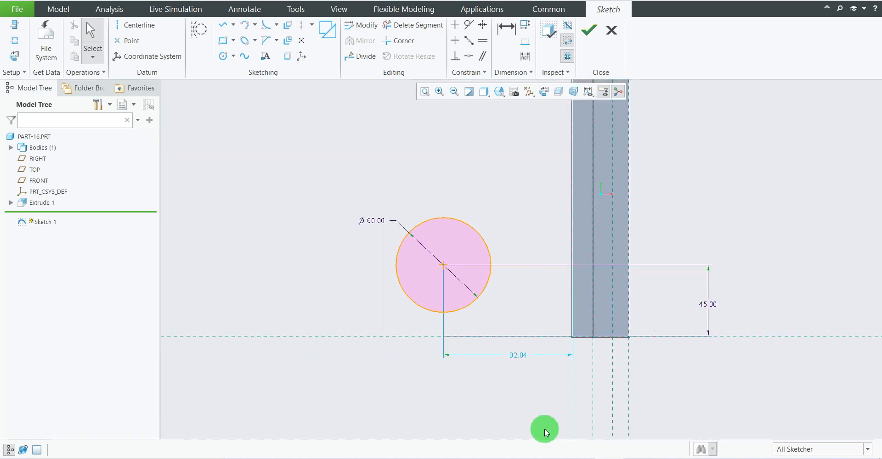
click(577, 458)
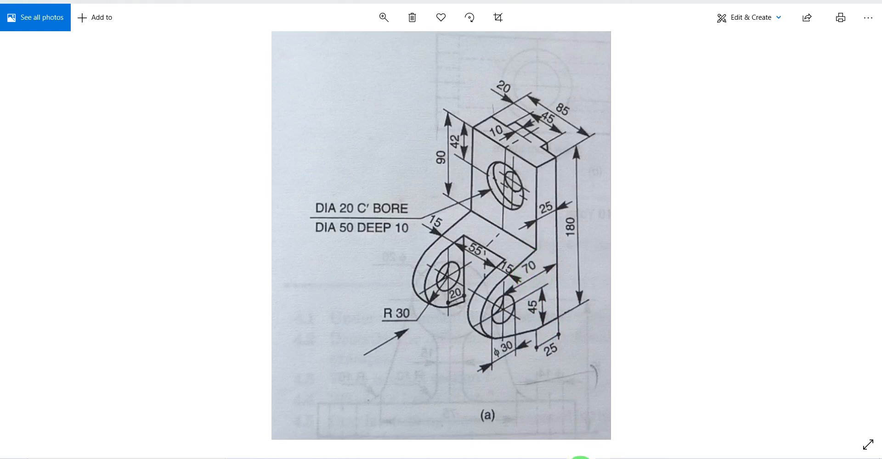
click(604, 458)
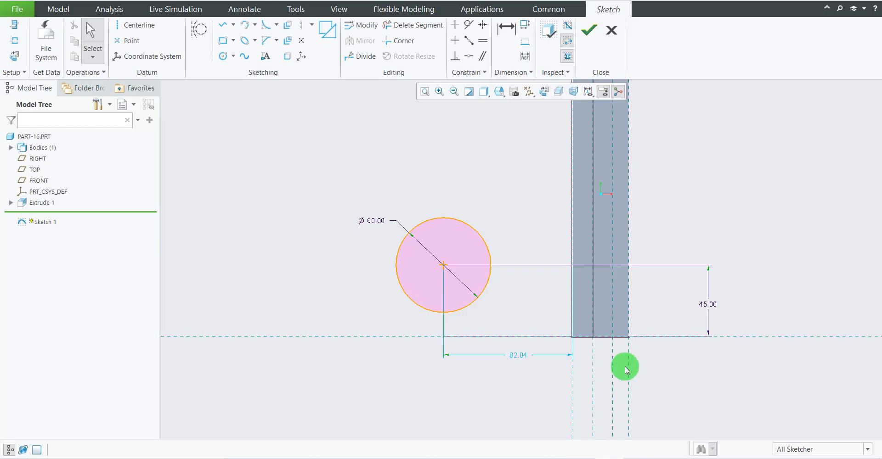
click(508, 32)
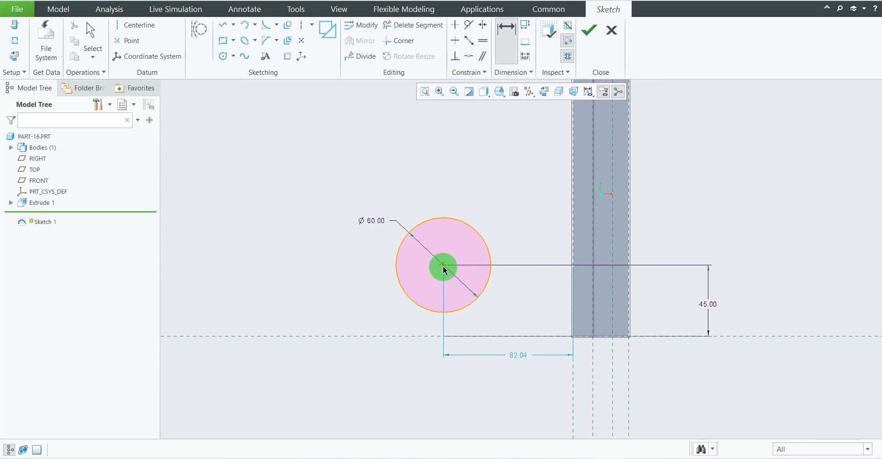
click(443, 266)
click(613, 354)
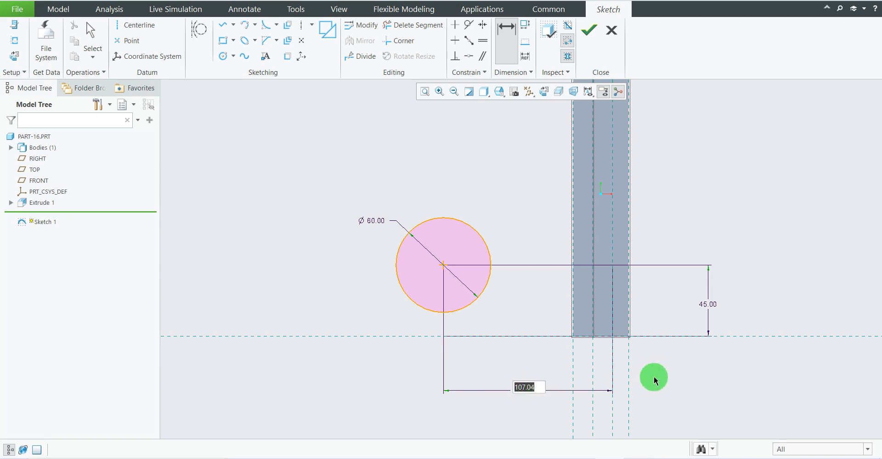
key(Return)
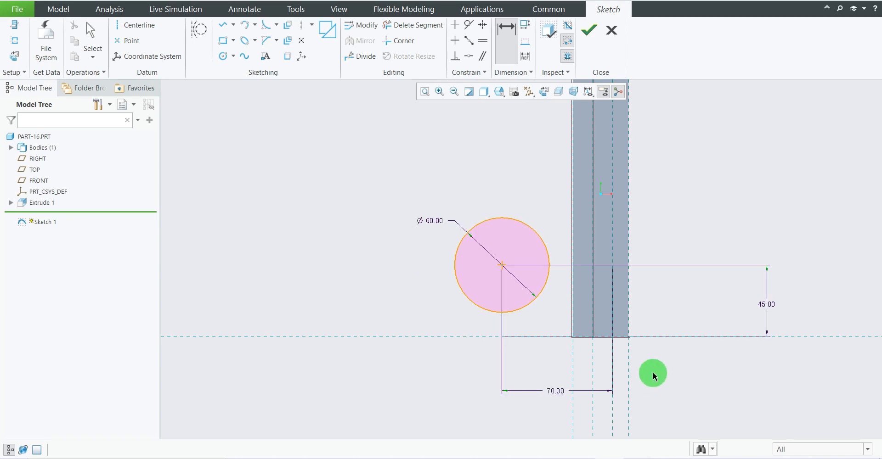
scroll(553, 382, up, 1)
scroll(604, 277, down, 1)
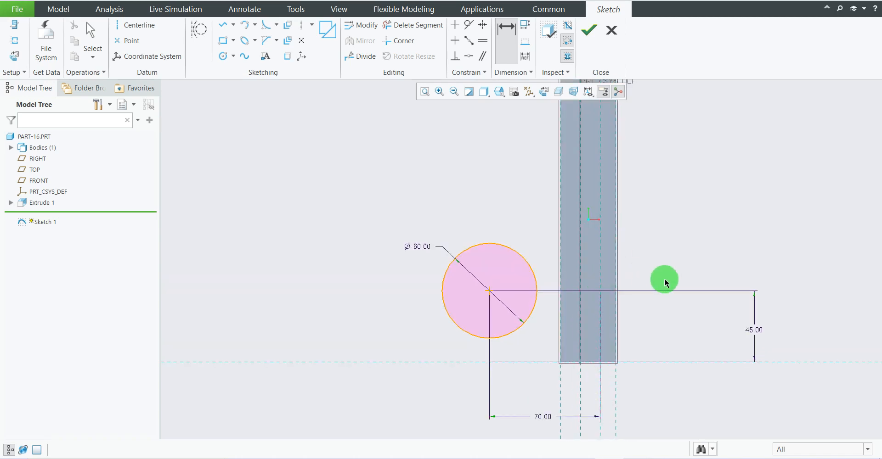
scroll(634, 352, up, 1)
scroll(636, 319, down, 1)
scroll(597, 278, up, 2)
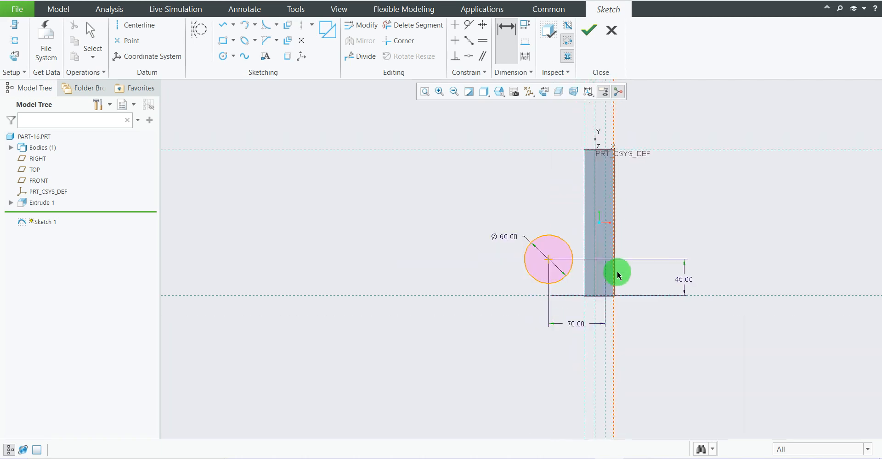
scroll(618, 276, down, 2)
scroll(643, 261, down, 1)
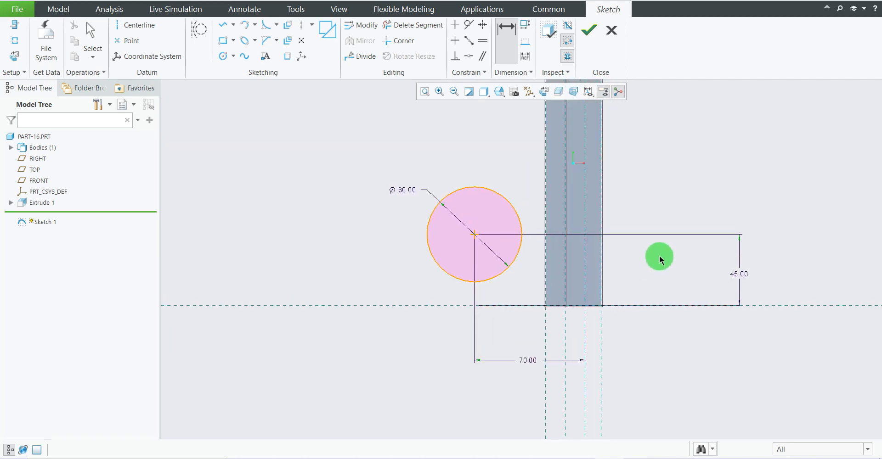
scroll(491, 317, up, 1)
scroll(548, 312, down, 1)
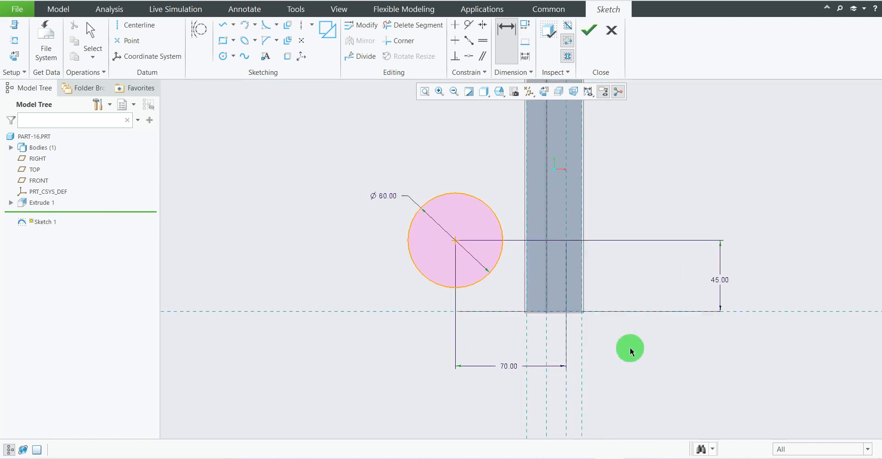
scroll(632, 341, up, 1)
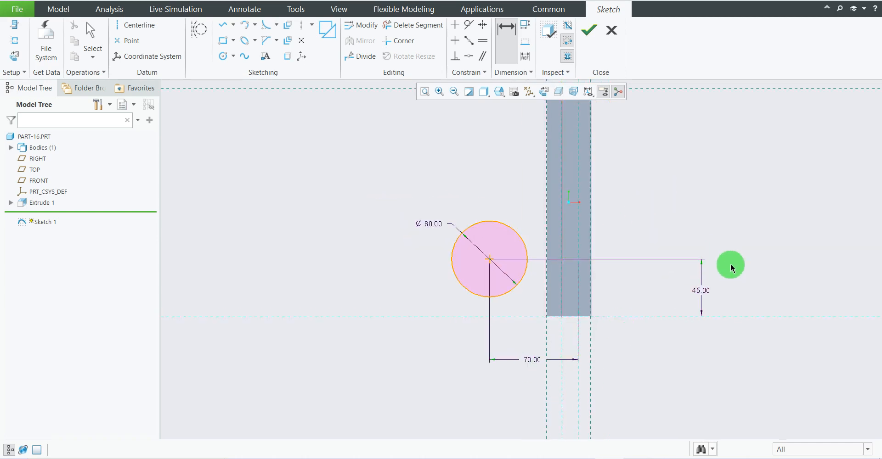
Check the lug hole in the reference drawing and sketch a circle about 25 mm in diameter concentric with the 60 mm circle.
click(582, 458)
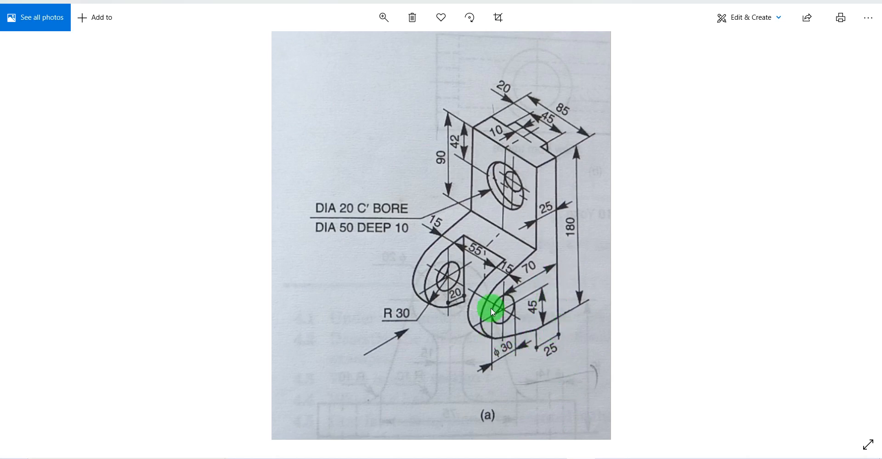
click(611, 458)
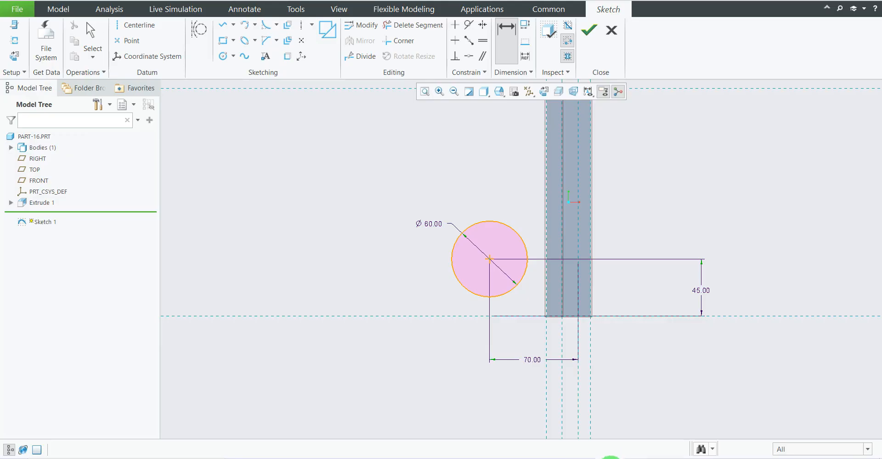
click(609, 458)
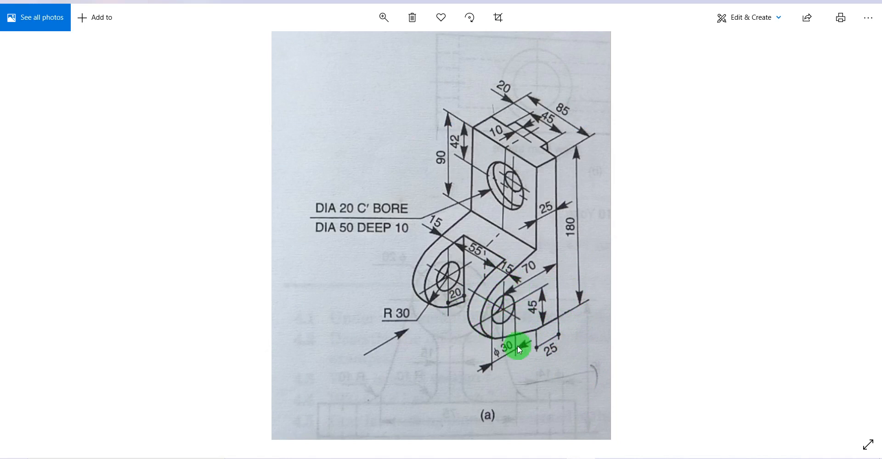
click(602, 457)
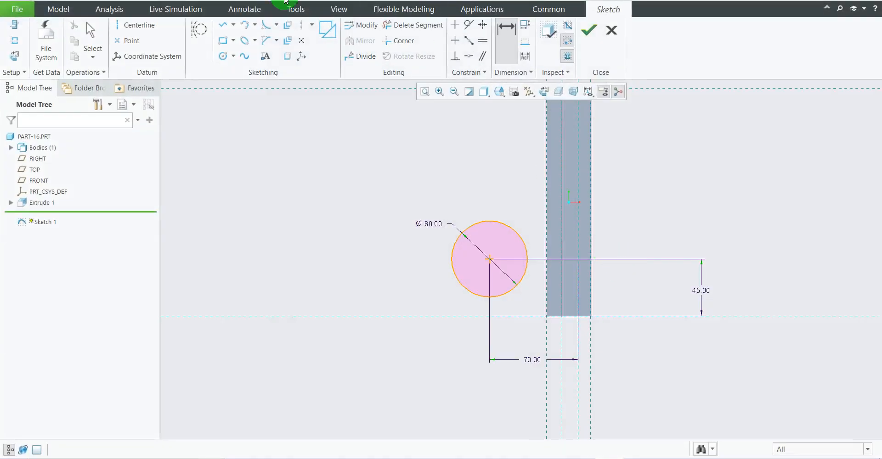
click(224, 57)
click(489, 259)
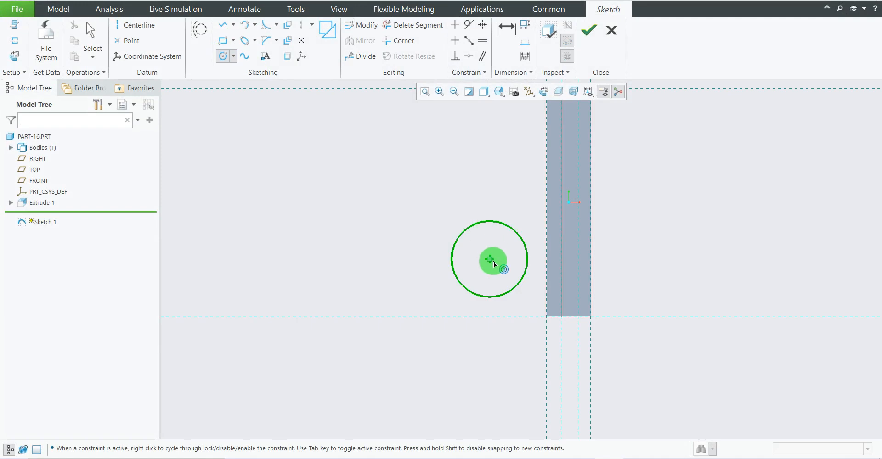
click(498, 272)
middle_click(657, 233)
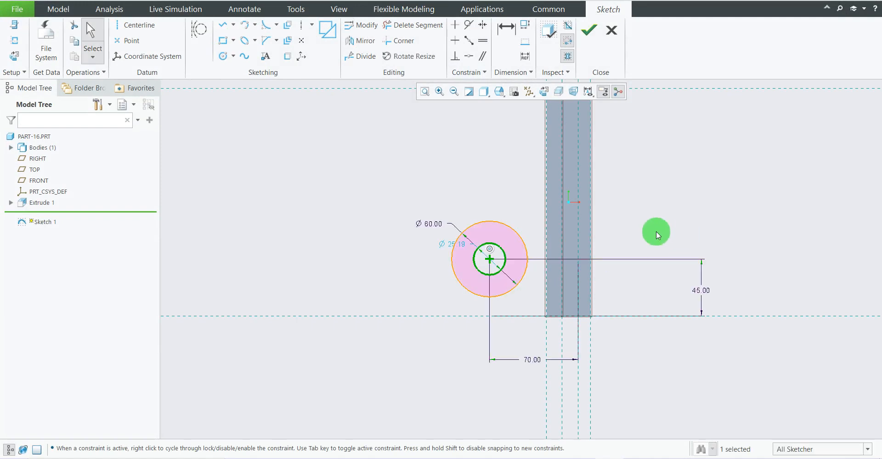
Set the inner concentric circle's diameter to 30 mm.
scroll(545, 248, down, 2)
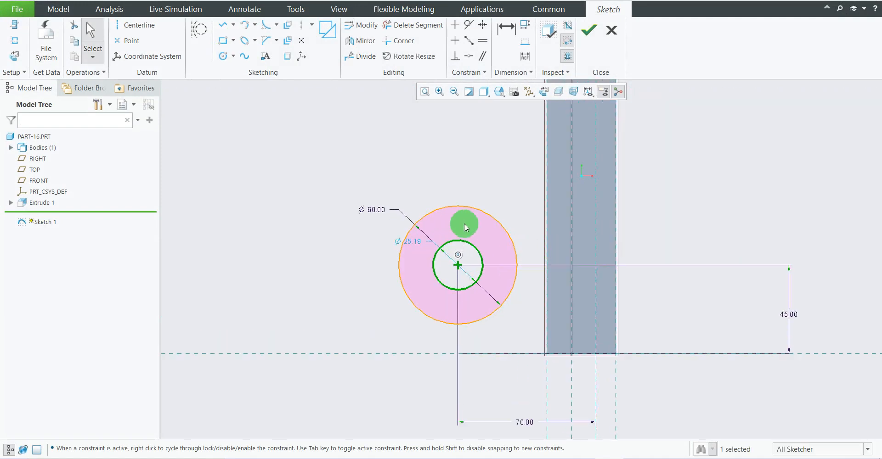
double_click(415, 244)
text(30)
key(Return)
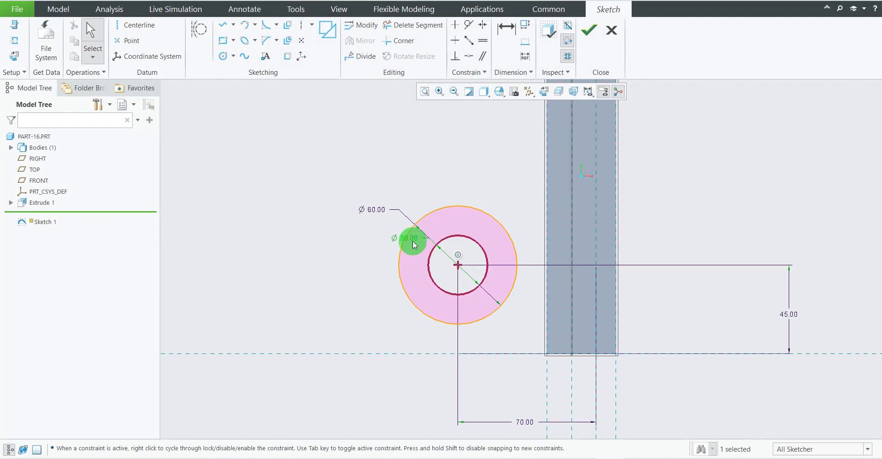
Draw lines from the upright's lower front corner to the 60 mm circle's underside, and from the circle's top, about 42 mm away, to the front edge.
scroll(452, 290, up, 2)
scroll(610, 285, down, 2)
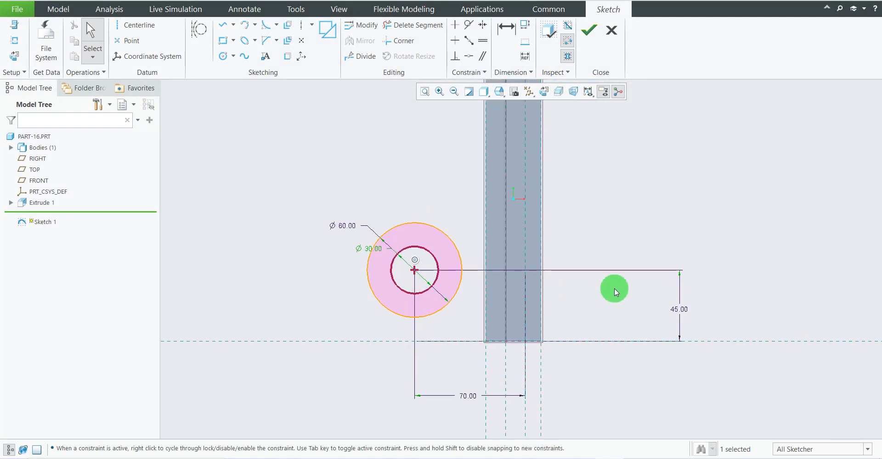
click(223, 27)
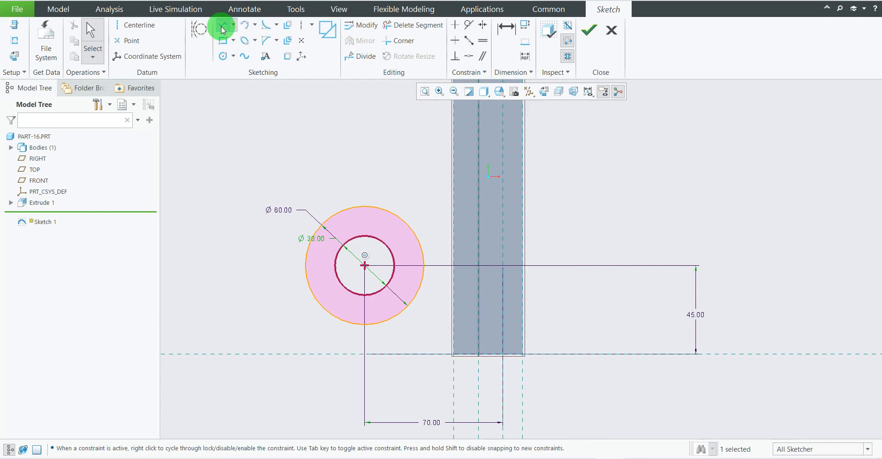
click(454, 355)
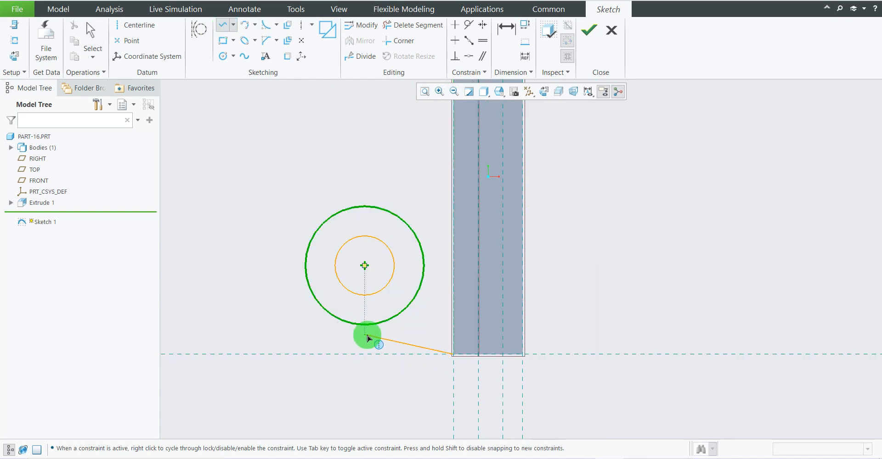
click(376, 328)
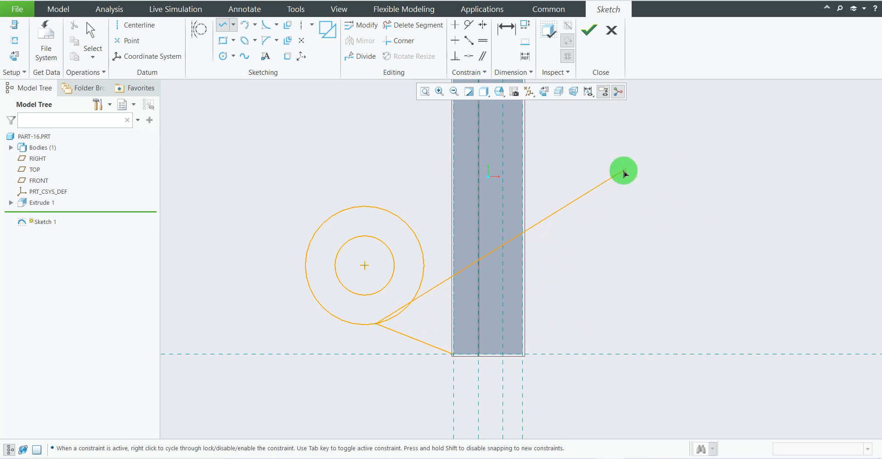
middle_click(370, 207)
click(370, 206)
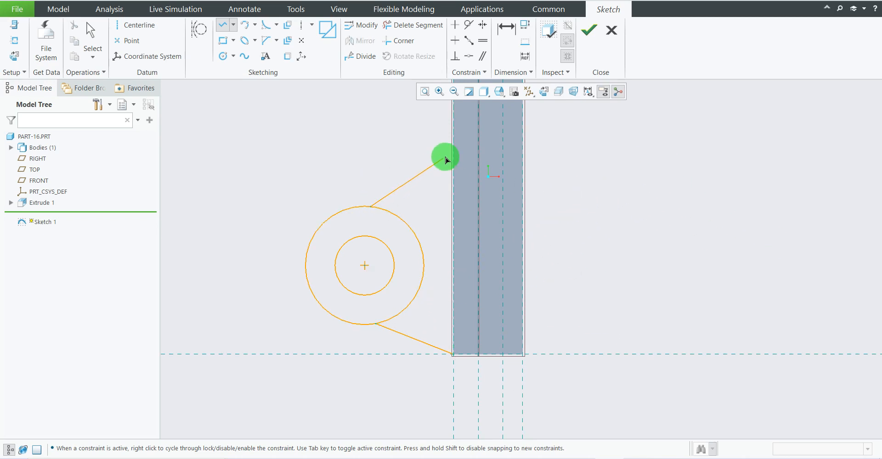
click(454, 149)
middle_click(667, 197)
middle_click(712, 211)
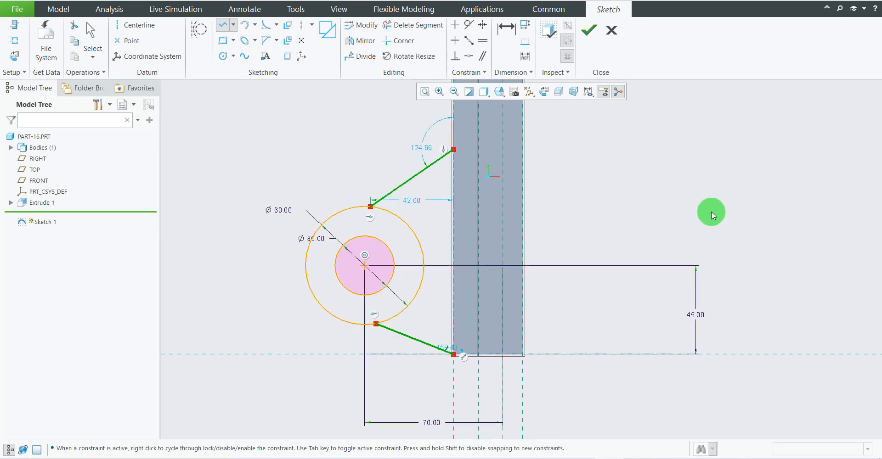
Make the lower and upper connecting lines tangent to the 60 mm circle.
click(468, 26)
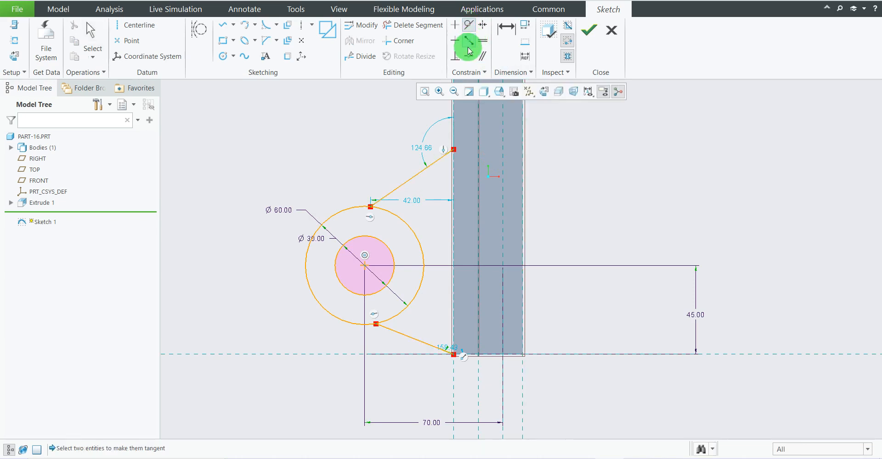
click(395, 316)
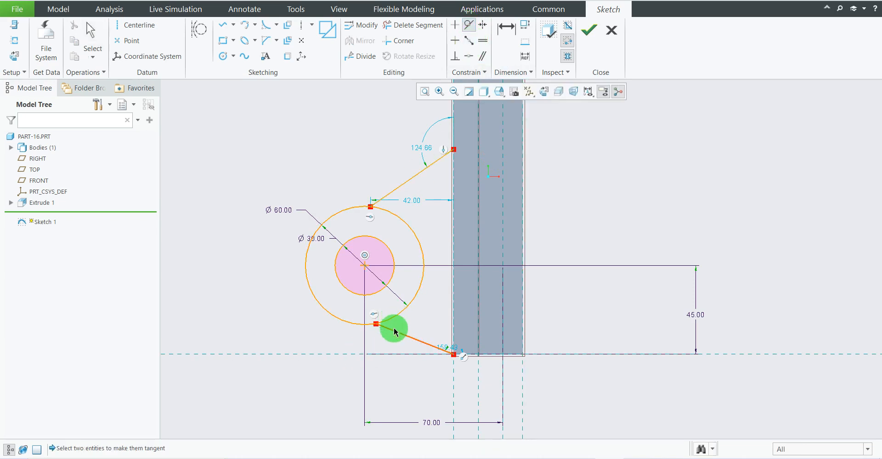
click(393, 336)
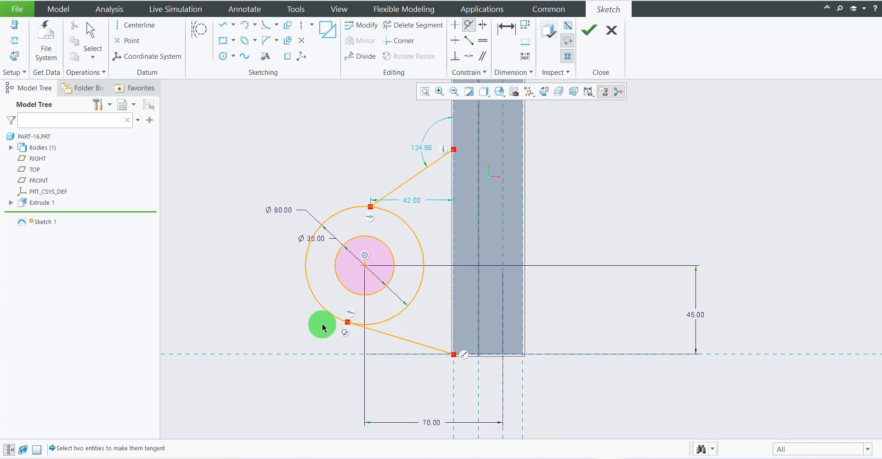
click(393, 216)
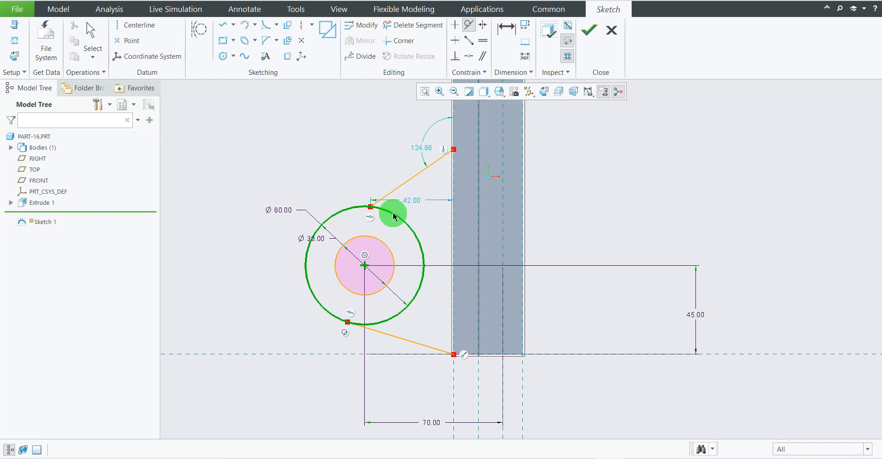
click(408, 185)
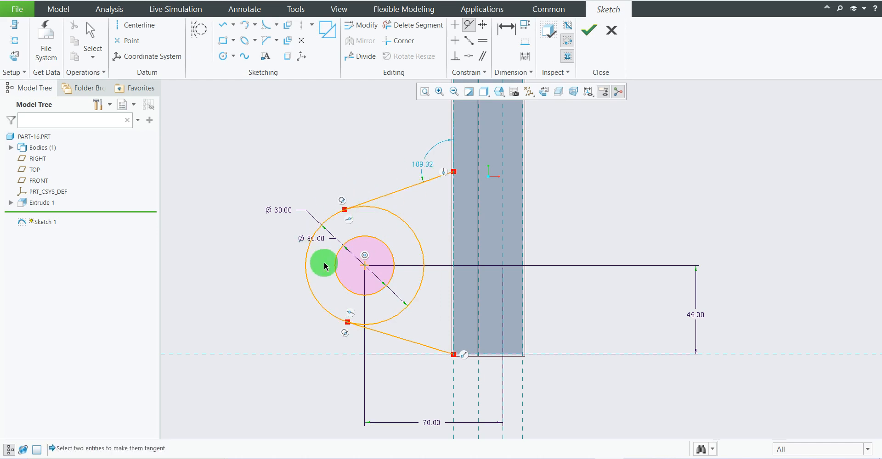
Following the reference drawing, dimension the upper line's endpoint on the front edge 90 mm below the upright's top.
scroll(443, 329, up, 2)
scroll(493, 243, up, 4)
scroll(500, 186, down, 3)
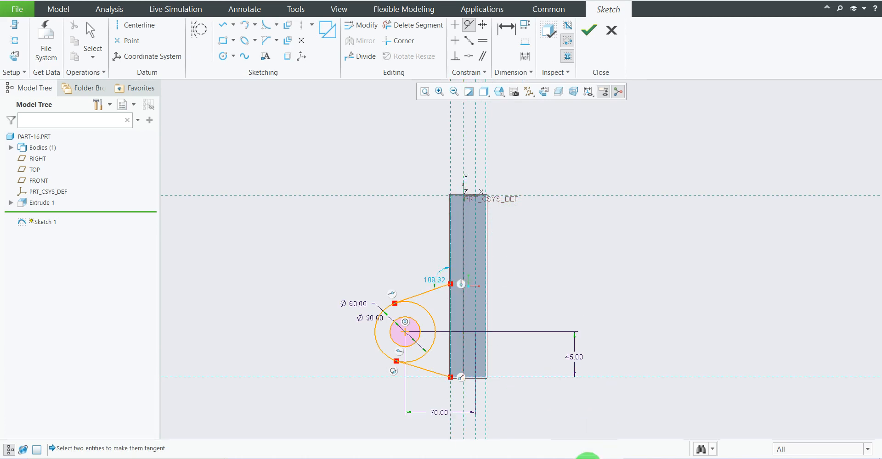
click(587, 458)
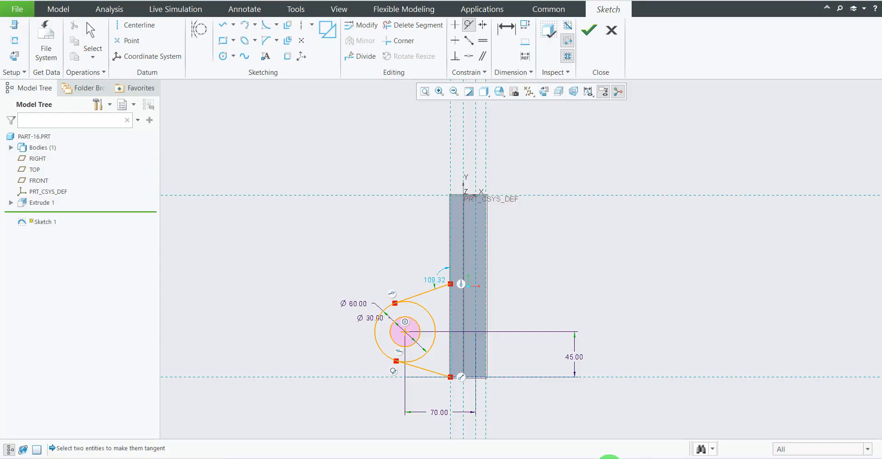
click(604, 457)
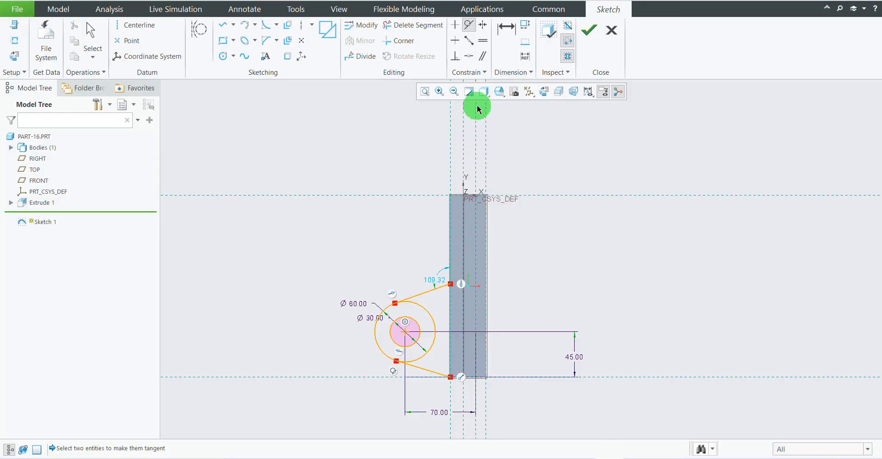
click(504, 45)
click(433, 199)
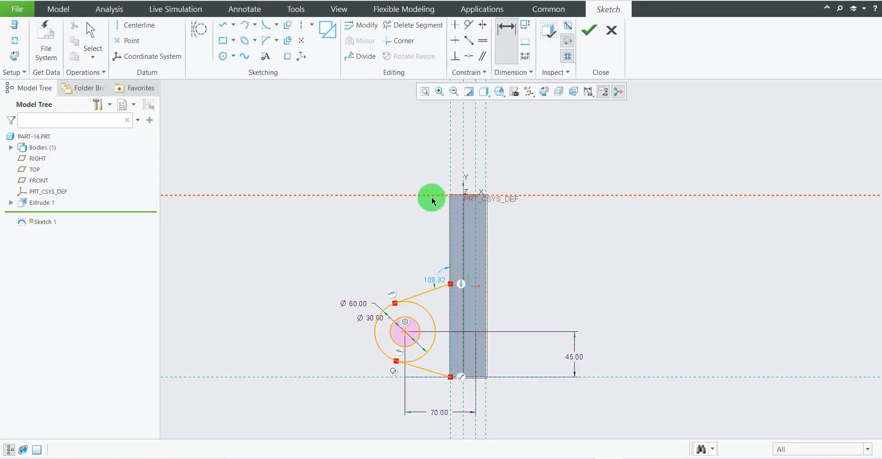
click(450, 284)
scroll(450, 285, down, 3)
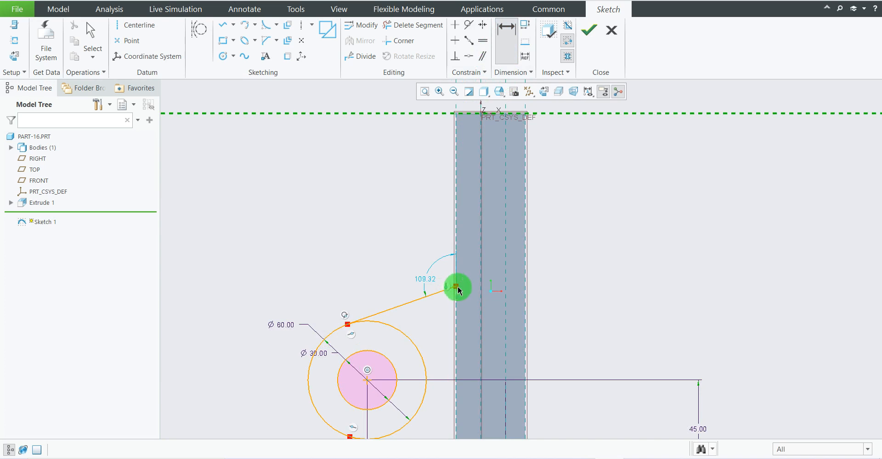
middle_click(382, 216)
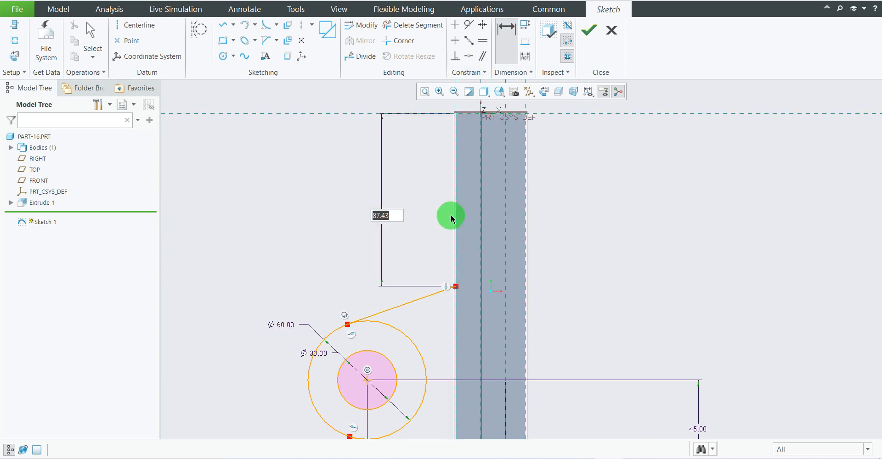
key(Return)
scroll(496, 294, up, 3)
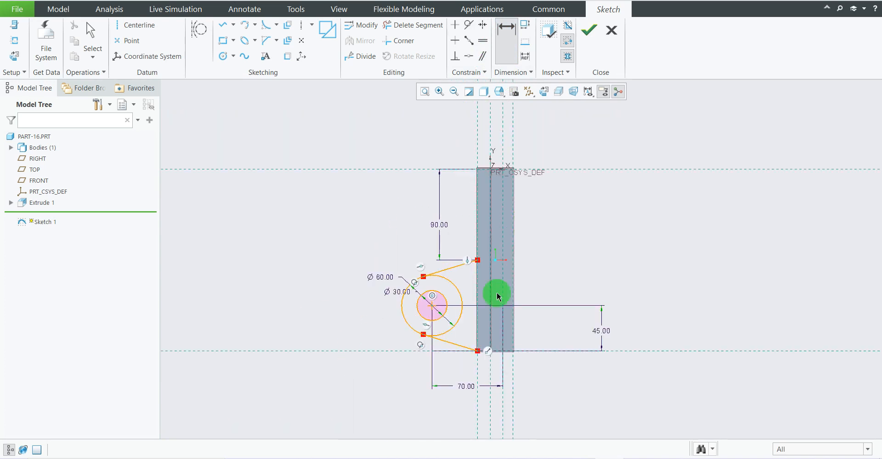
Trim away the part of the 60 mm circle facing the upright, between the two tangent points.
scroll(503, 331, down, 2)
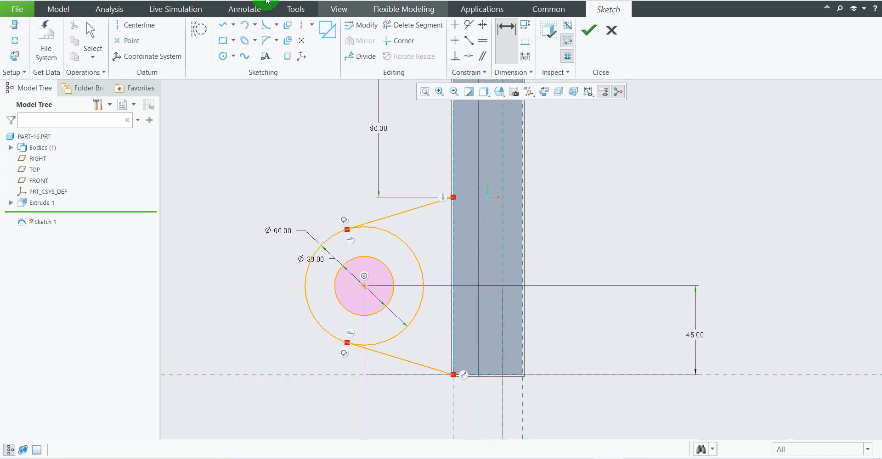
click(386, 26)
click(423, 25)
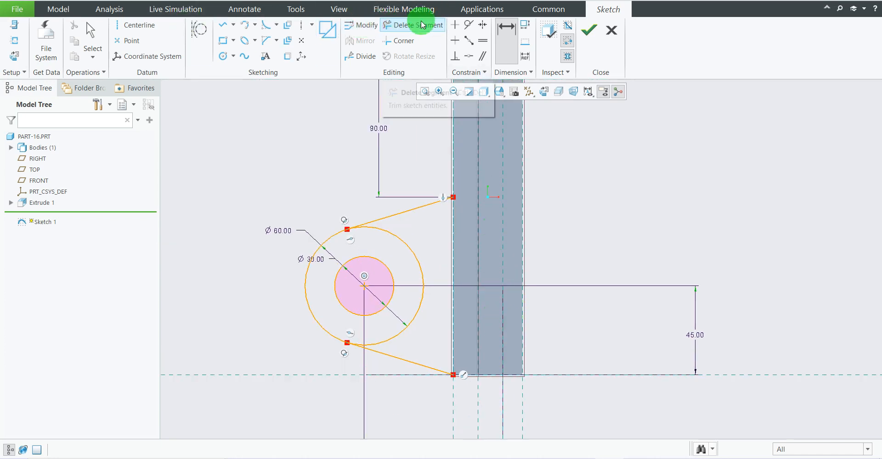
click(423, 25)
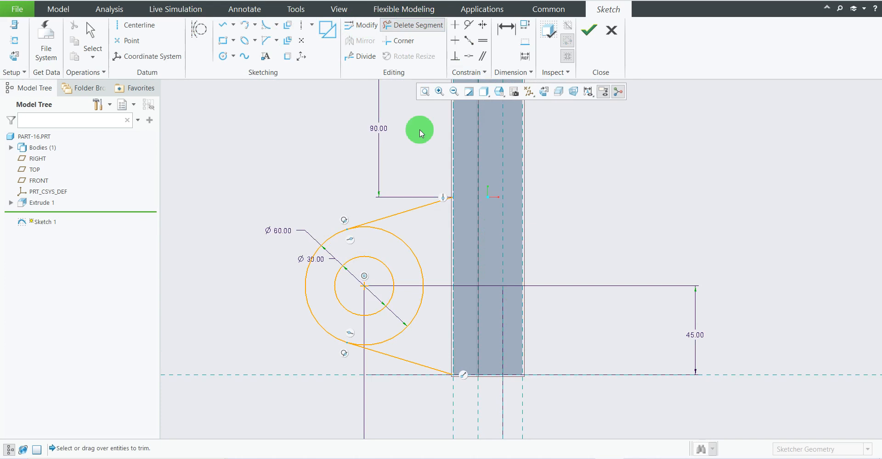
click(410, 244)
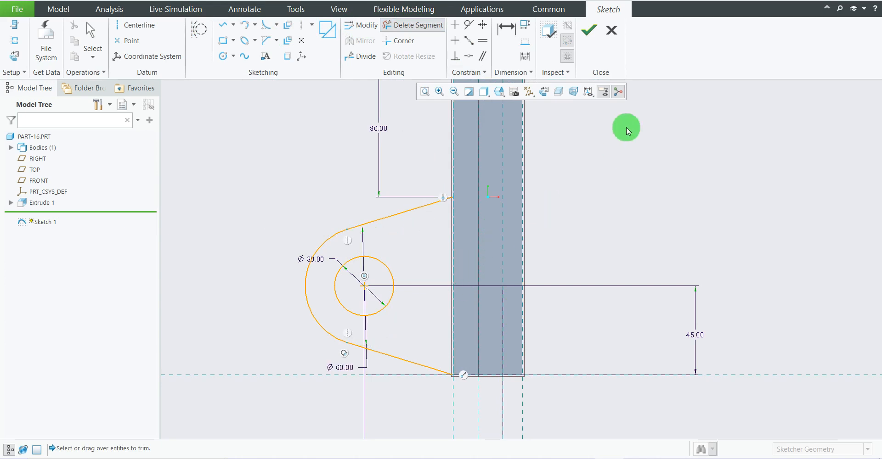
Close the lug profile with a vertical line along the upright's front edge, joining the ends of both tangent lines.
click(219, 29)
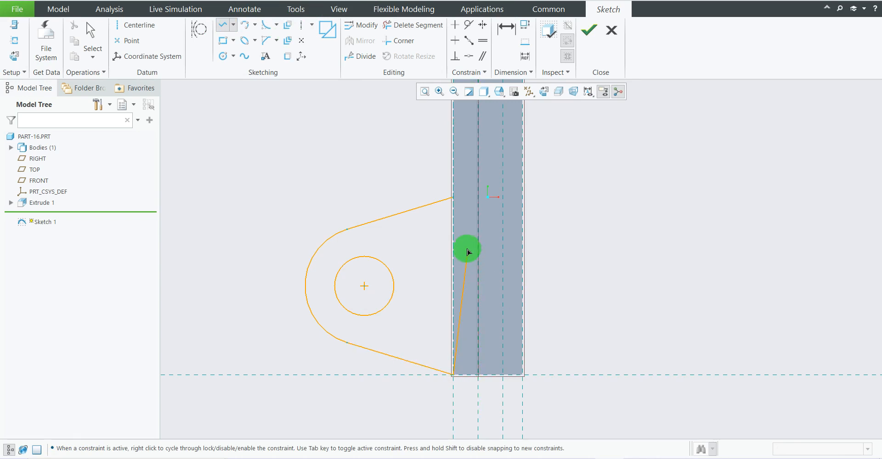
click(453, 197)
middle_click(681, 213)
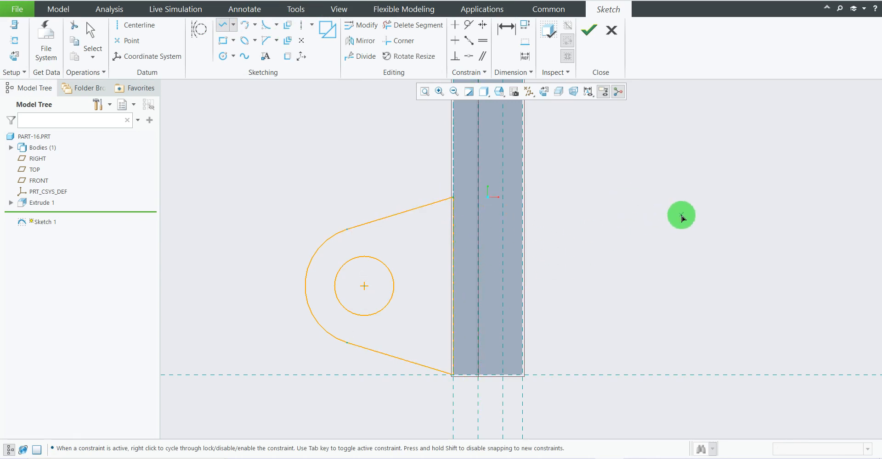
middle_click(682, 213)
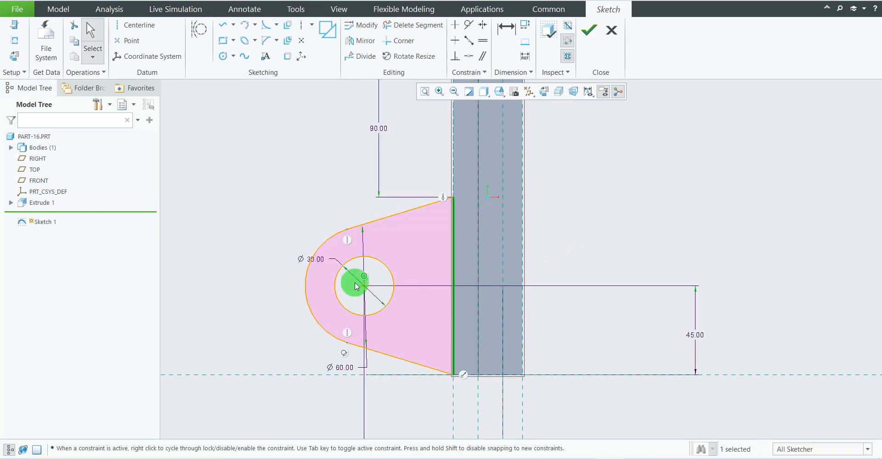
Inspect the closed lug profile, compare it with the reference drawing and finish the sketch.
mouse_move(355, 281)
middle_down()
mouse_move(431, 284)
mouse_move(467, 299)
mouse_move(413, 272)
mouse_move(422, 278)
middle_up()
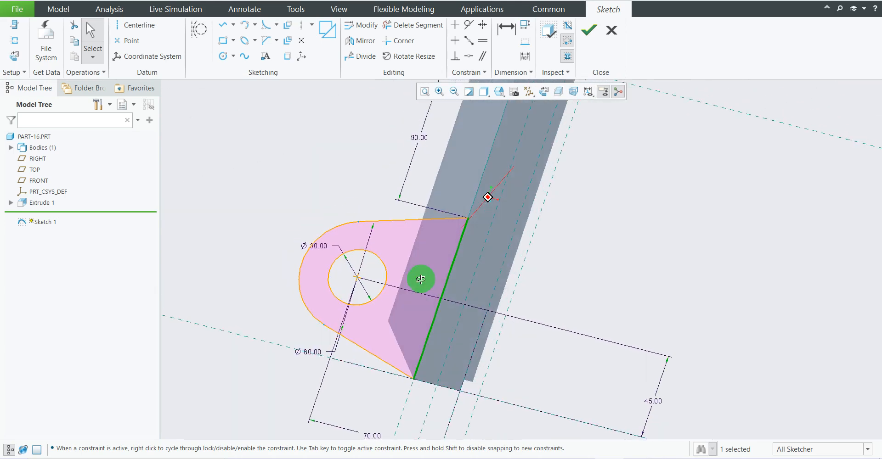
click(544, 93)
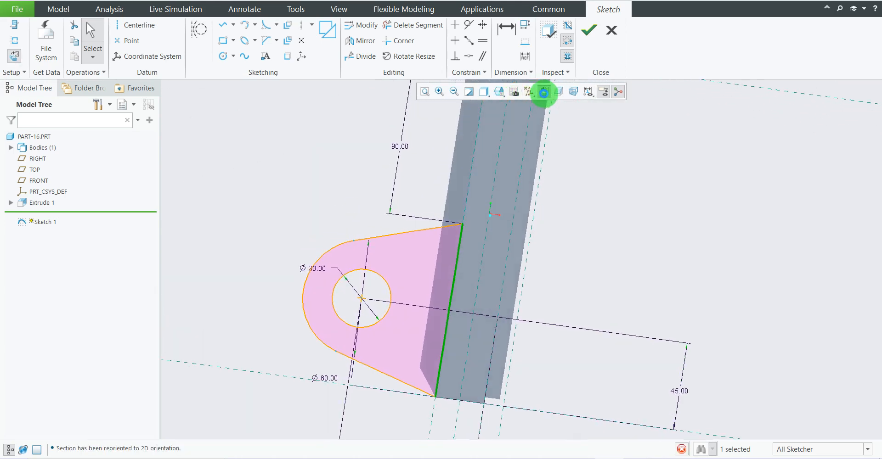
scroll(444, 352, down, 1)
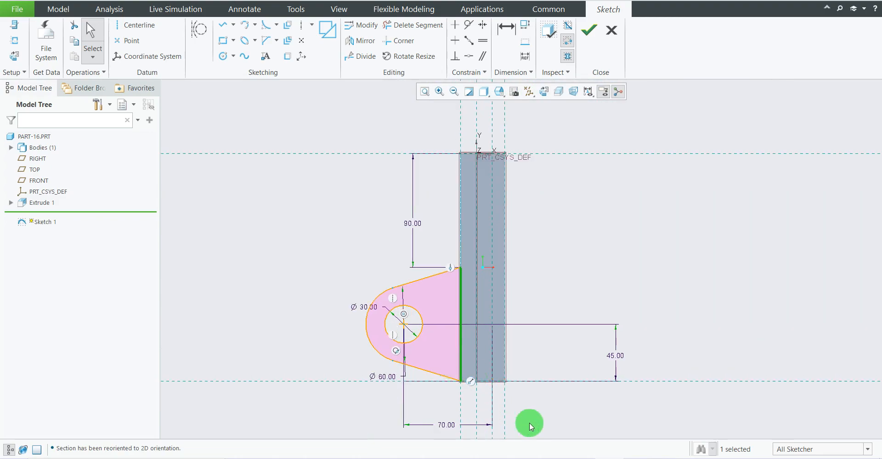
click(582, 458)
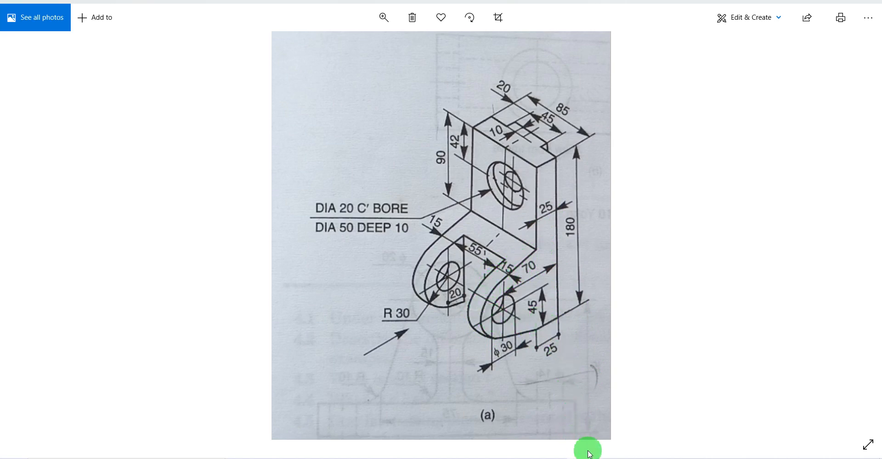
click(615, 458)
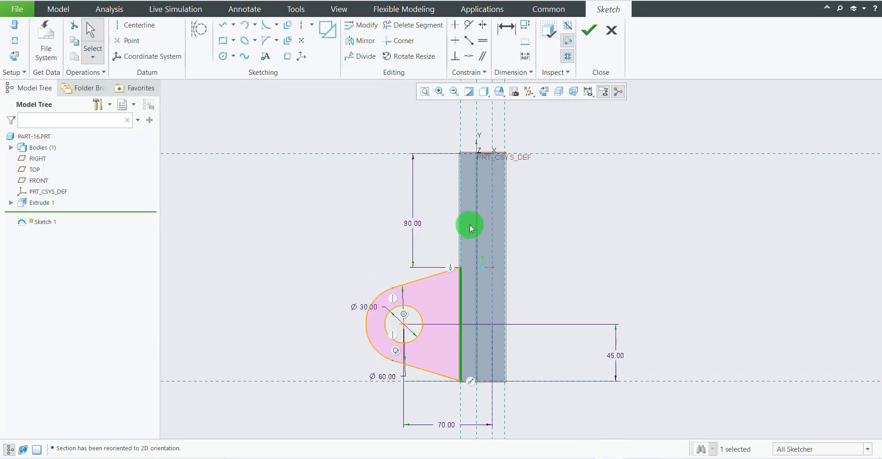
click(591, 36)
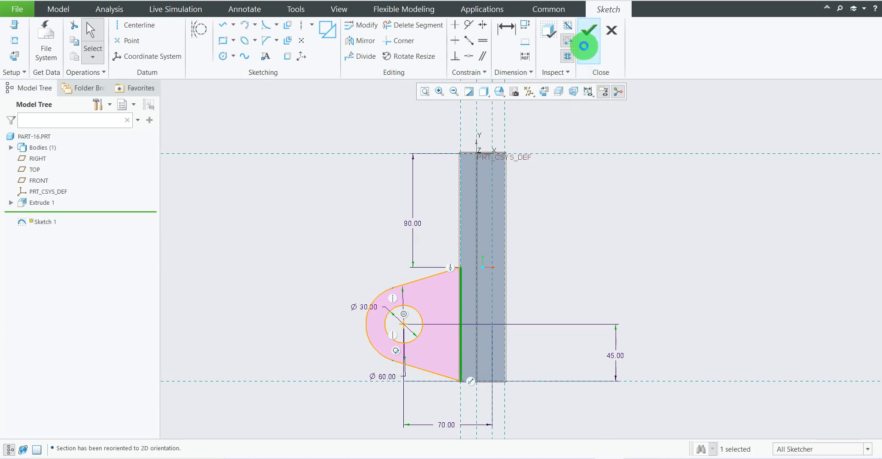
Start a solid extrusion of the lug sketch and flip its direction so it runs across the upright's width.
mouse_move(592, 249)
middle_down()
mouse_move(574, 274)
mouse_move(597, 270)
mouse_move(579, 274)
mouse_move(587, 281)
middle_up()
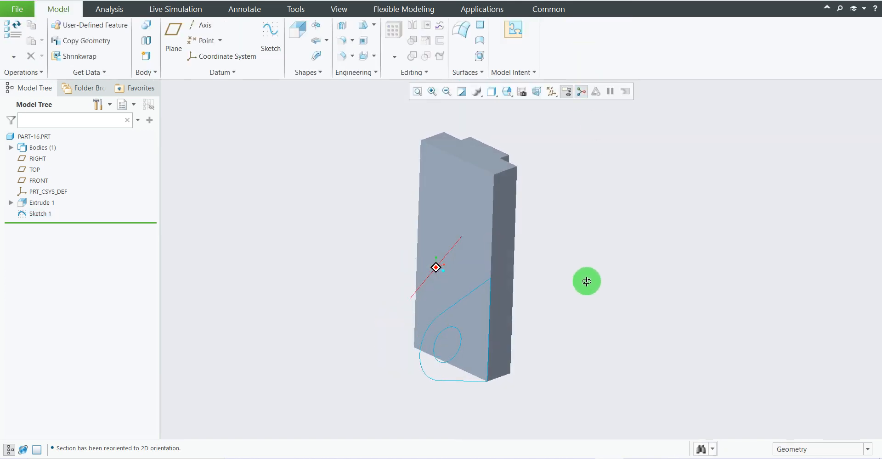
click(296, 38)
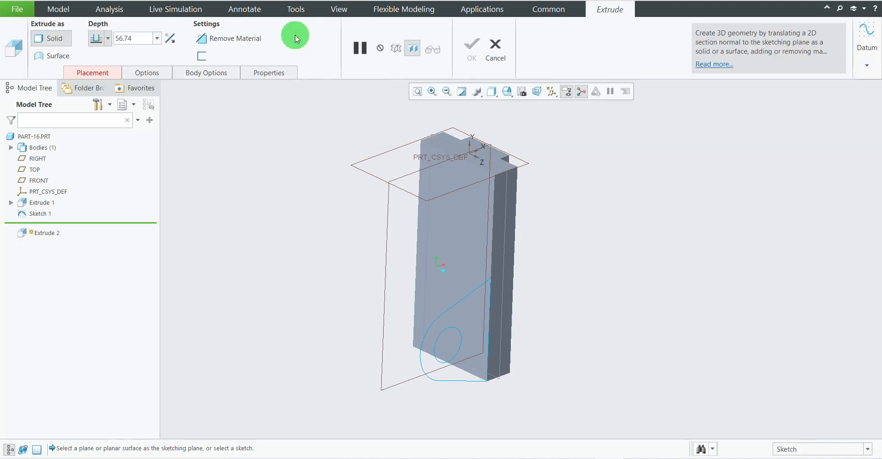
click(447, 313)
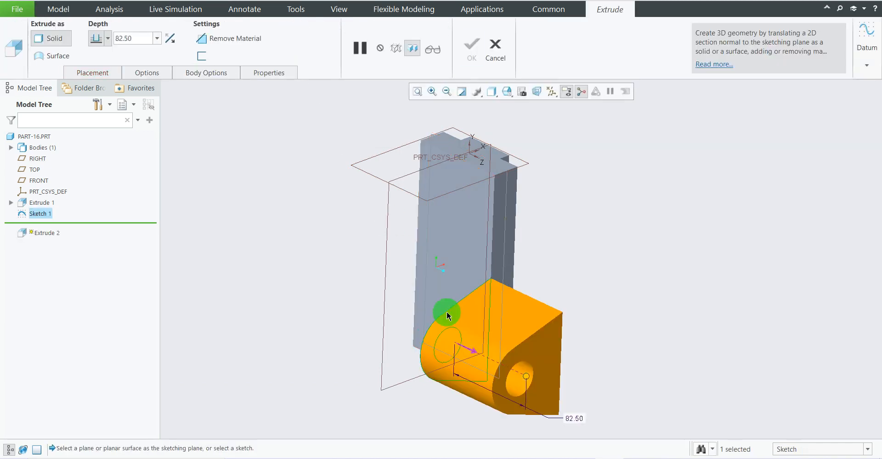
scroll(507, 248, up, 1)
scroll(494, 316, down, 1)
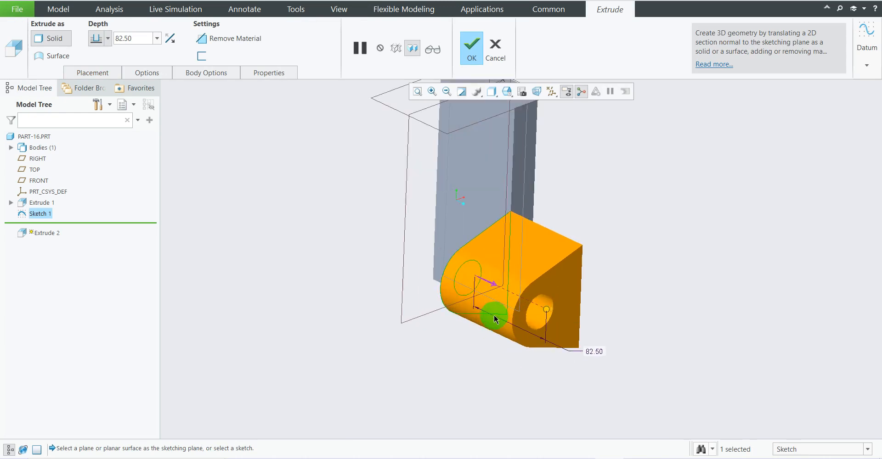
click(491, 284)
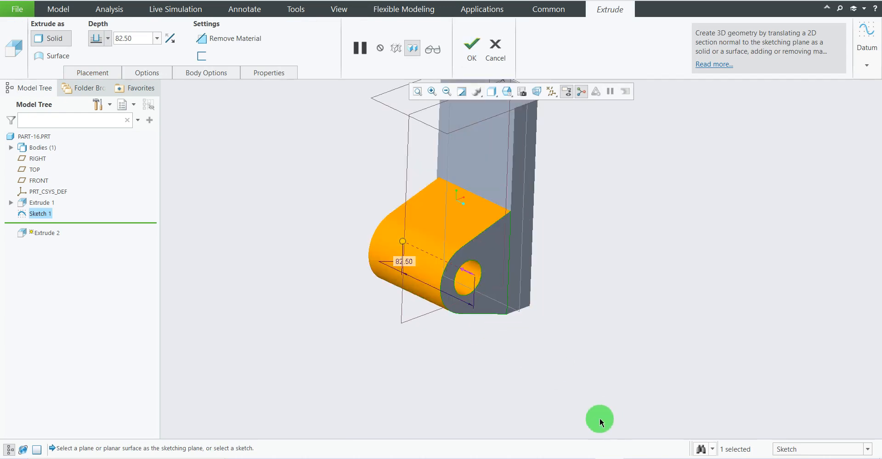
scroll(554, 366, up, 3)
middle_drag(567, 296, 549, 329)
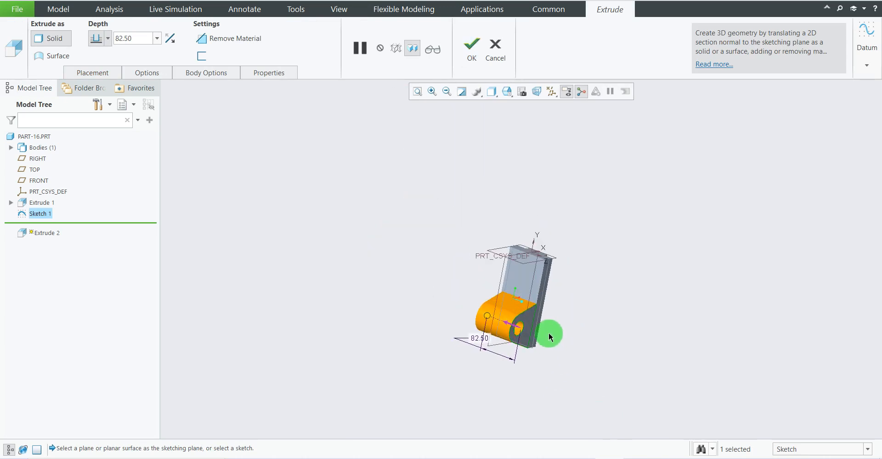
scroll(546, 299, down, 3)
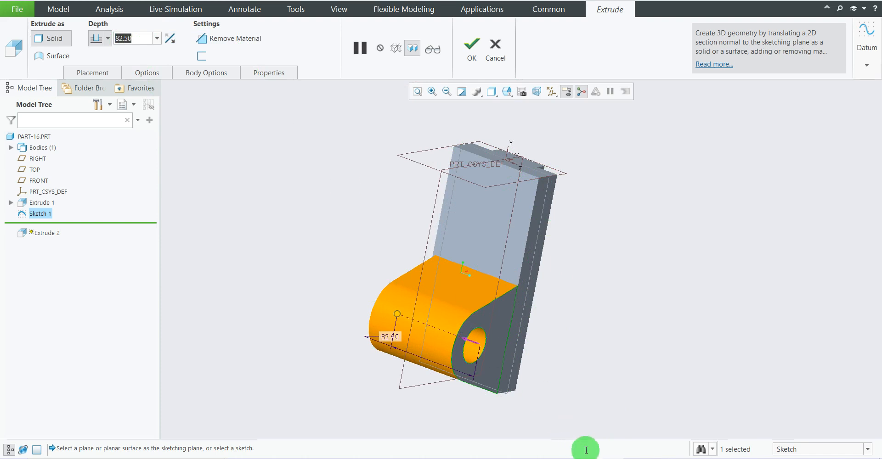
Check the bracket's width in the reference drawing and set the lug extrusion depth to 85 mm.
click(612, 458)
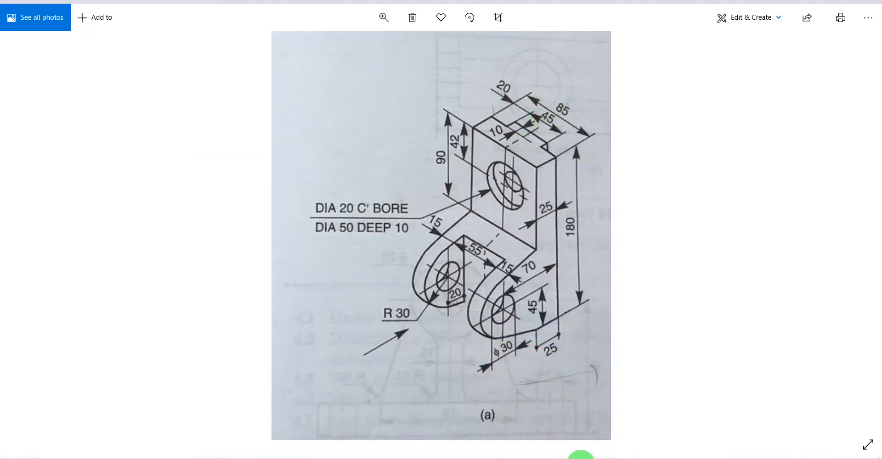
click(581, 458)
click(618, 458)
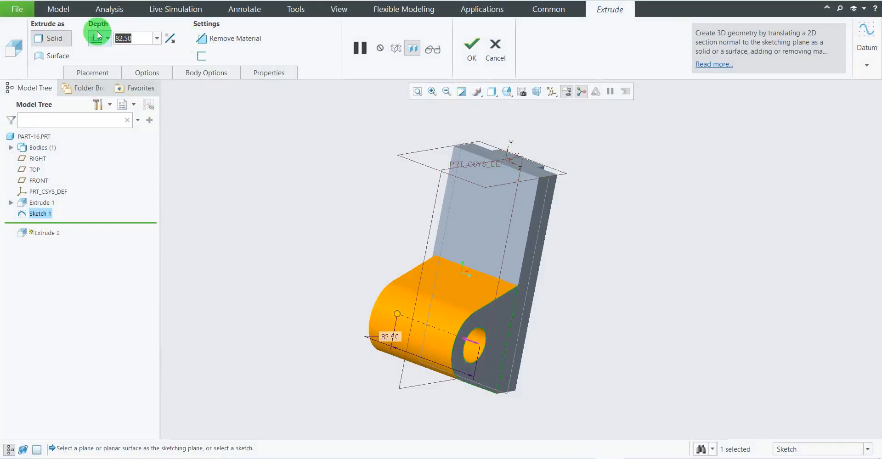
text(85)
key(Return)
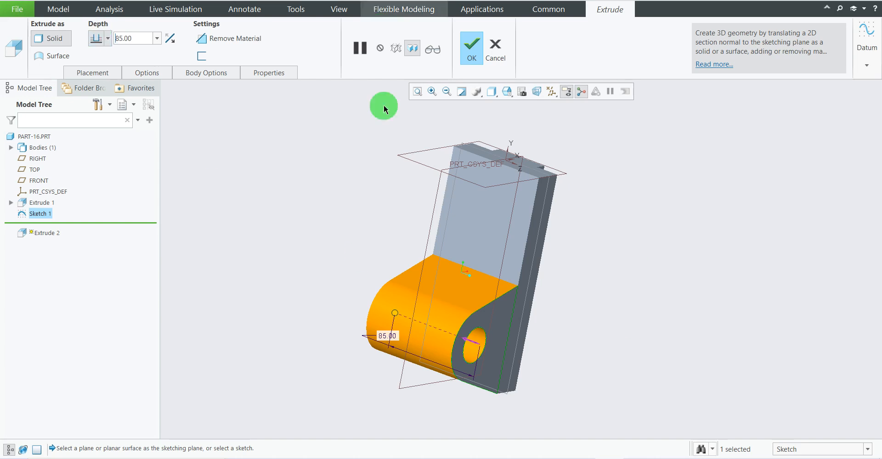
Complete the 85 mm lug extrusion and compare the resulting solid with the reference drawing.
click(704, 236)
click(470, 49)
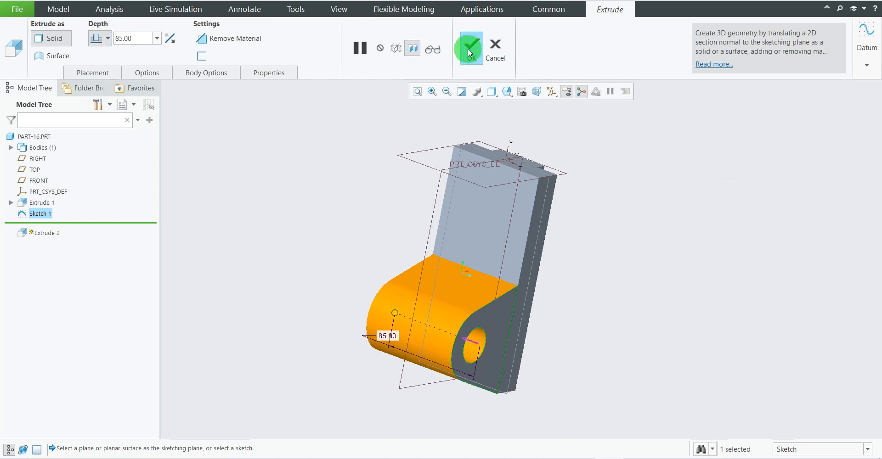
mouse_move(600, 227)
middle_down()
mouse_move(538, 177)
mouse_move(547, 220)
mouse_move(585, 242)
mouse_move(603, 317)
mouse_move(555, 228)
mouse_move(578, 252)
mouse_move(612, 247)
mouse_move(577, 246)
mouse_move(545, 220)
mouse_move(561, 260)
mouse_move(546, 249)
mouse_move(571, 254)
mouse_move(565, 299)
mouse_move(558, 262)
mouse_move(580, 271)
mouse_move(574, 327)
middle_up()
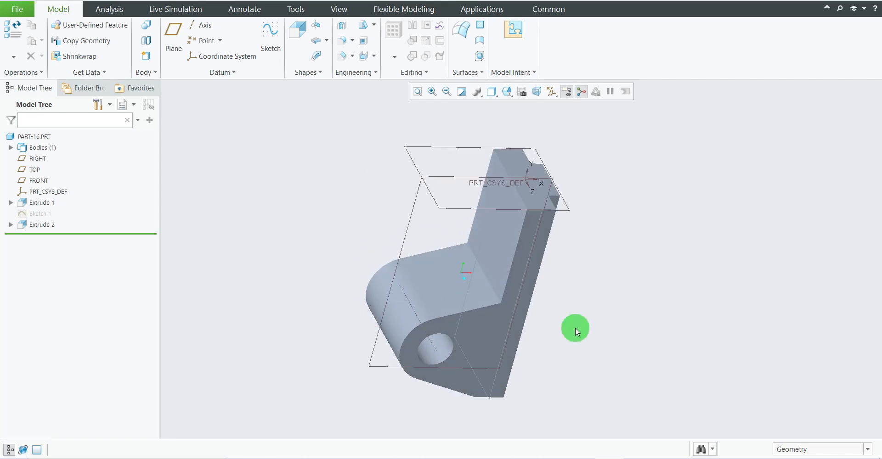
key(alt+Tab)
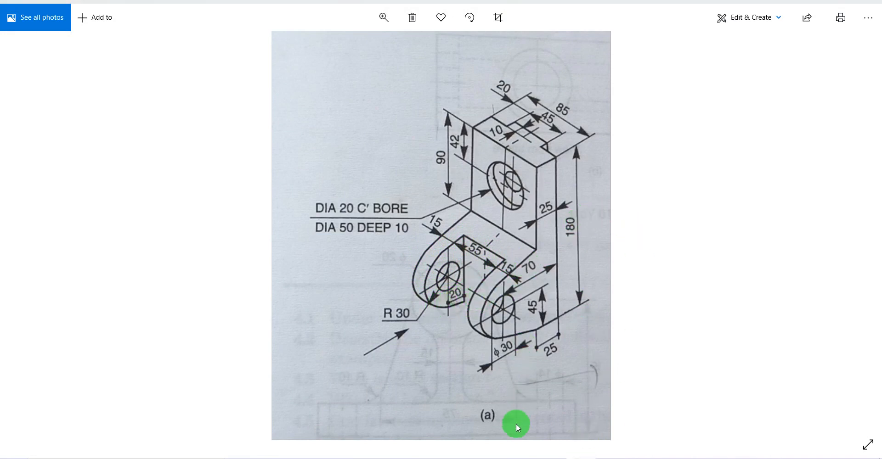
click(609, 457)
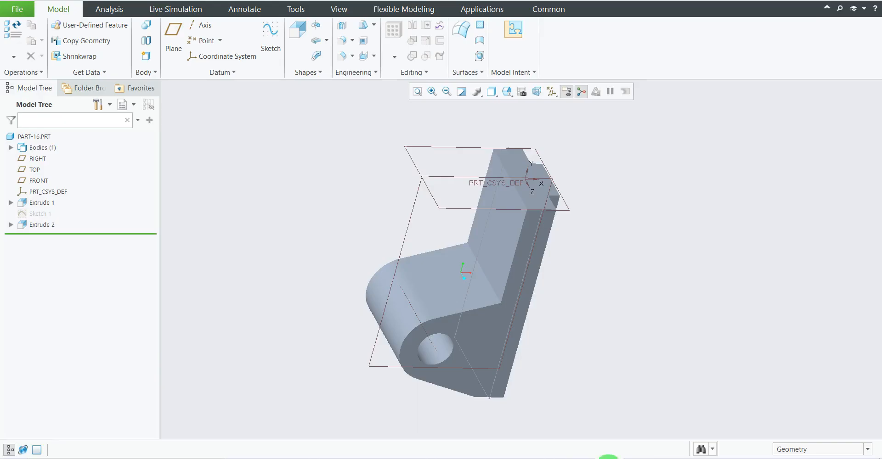
Start a sketch on the FRONT plane with RIGHT as the orientation reference and view it face-on.
middle_drag(457, 241, 301, 110)
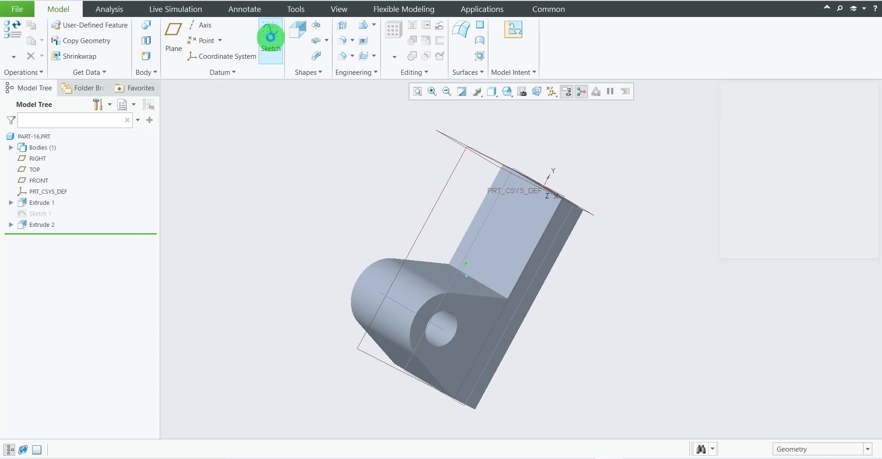
click(270, 36)
middle_drag(471, 241, 478, 269)
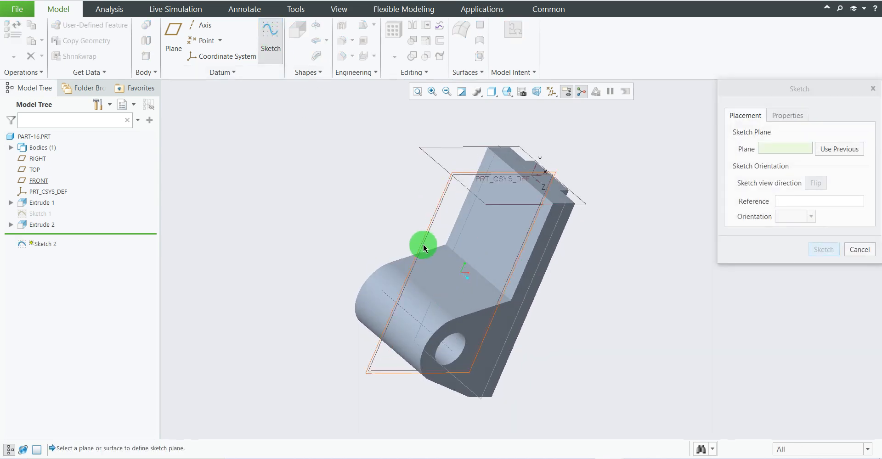
click(426, 239)
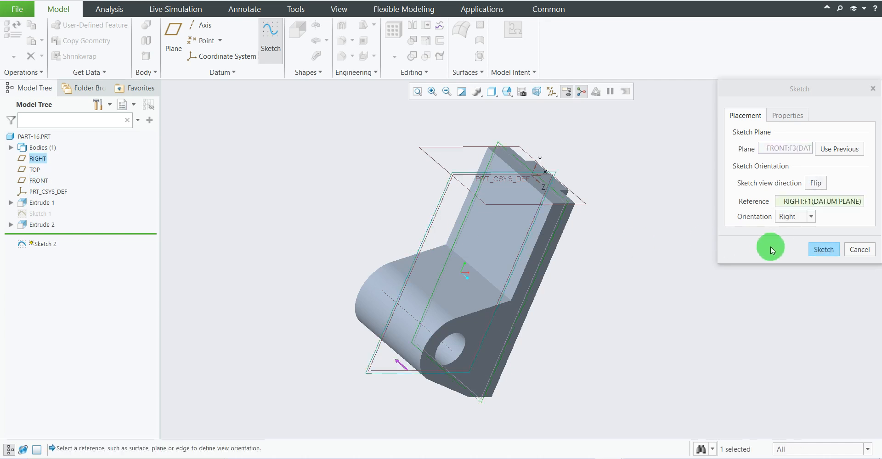
click(819, 249)
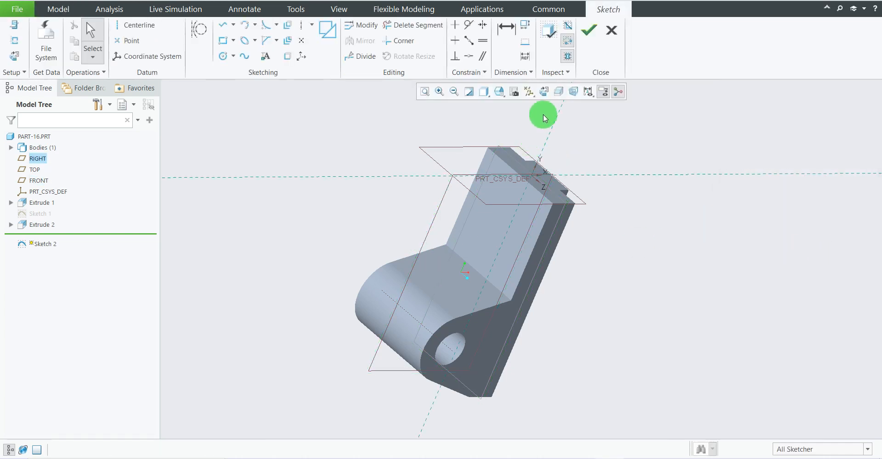
click(544, 91)
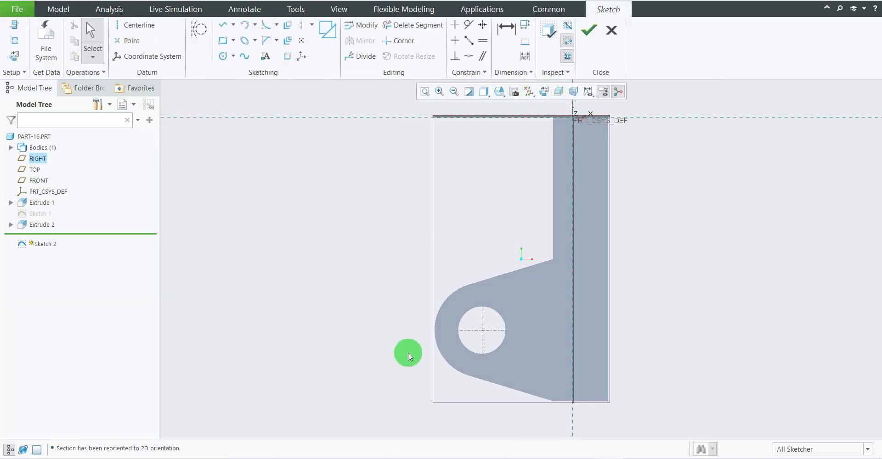
Sketch a rectangle about 89 mm wide and 120 mm high around the lug, with one side near the upright's front face.
scroll(408, 351, up, 2)
scroll(473, 369, down, 3)
scroll(532, 351, up, 1)
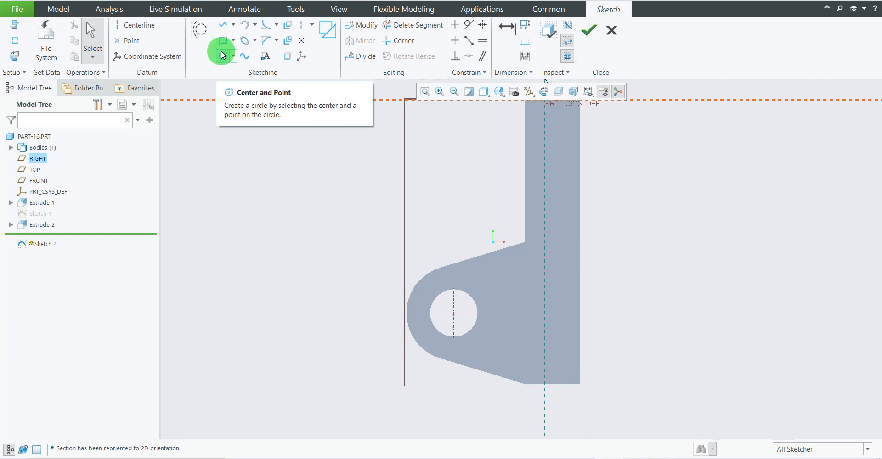
click(222, 46)
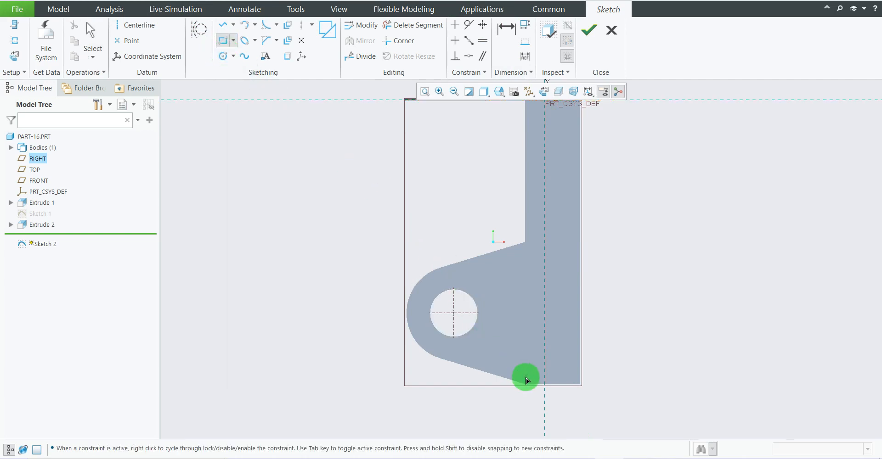
mouse_move(528, 399)
mouse_down()
mouse_move(412, 219)
mouse_move(395, 203)
mouse_move(394, 221)
mouse_move(388, 209)
mouse_up()
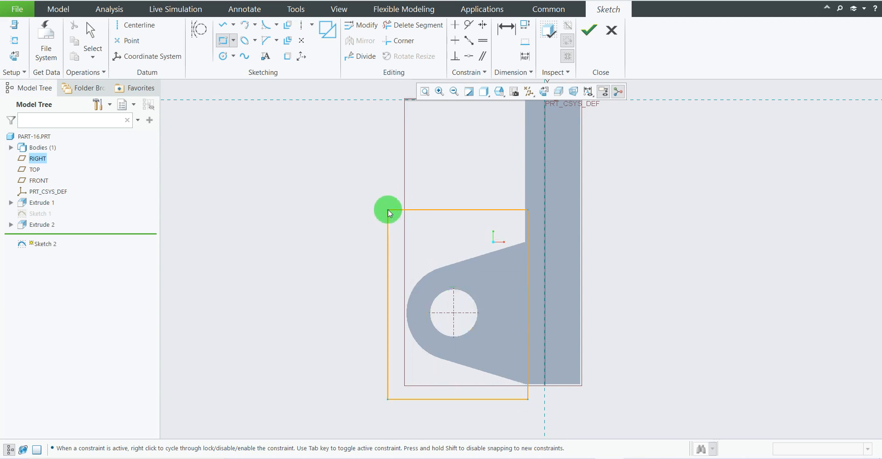
middle_click(441, 177)
scroll(403, 182, down, 1)
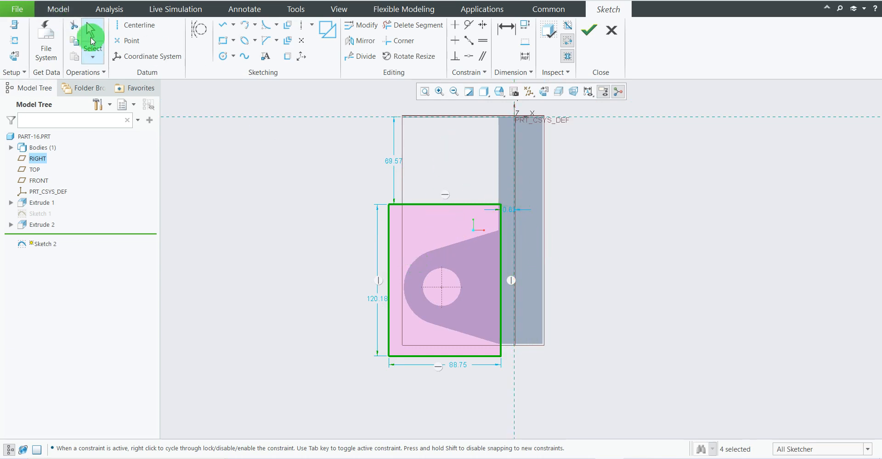
Add the lug's rounded outer surface as a sketch reference.
click(15, 43)
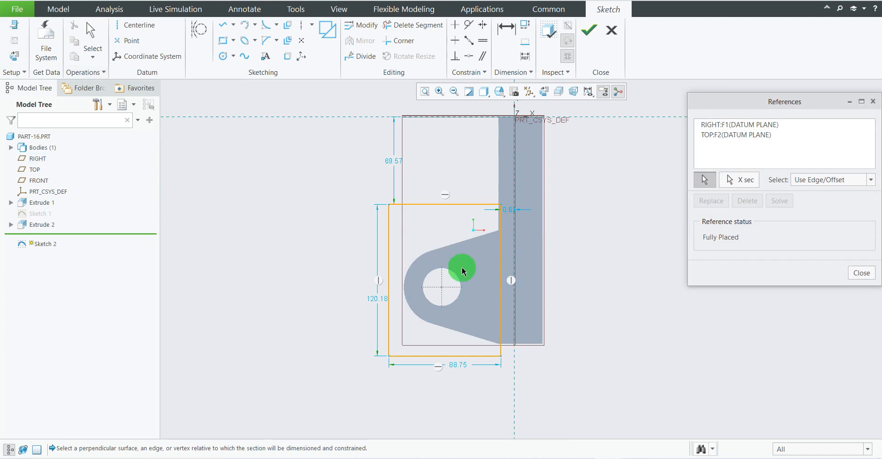
click(412, 271)
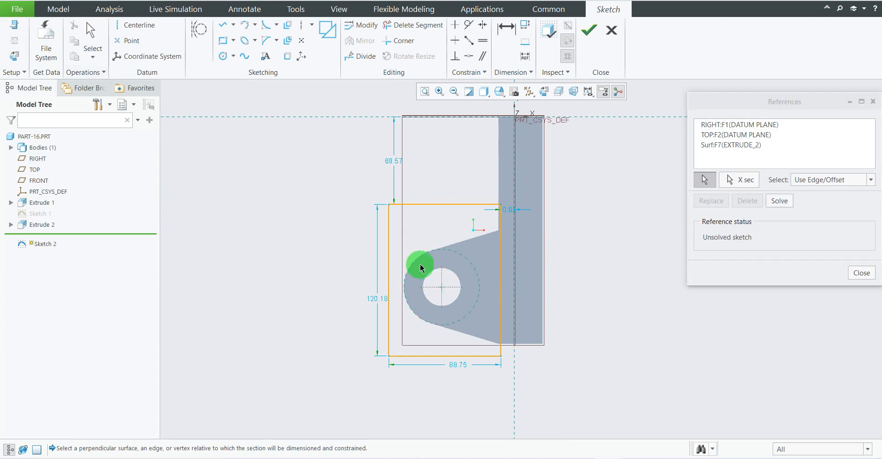
click(857, 272)
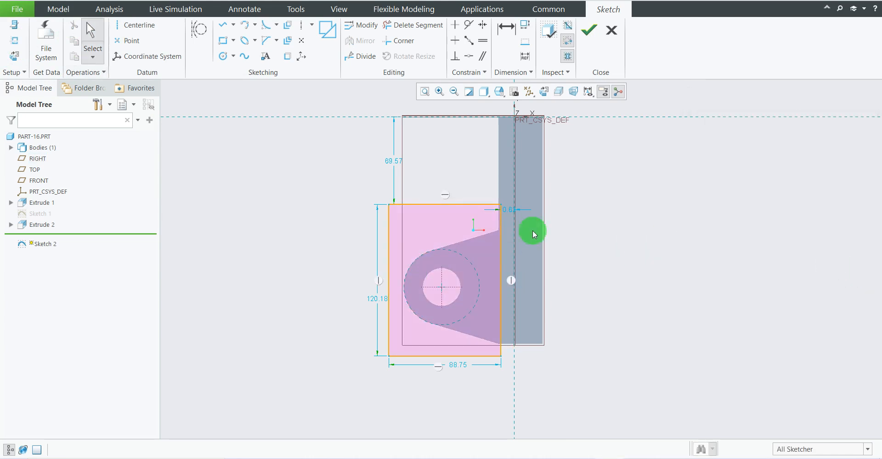
Dimension the rectangle's upright-side edge from the lug hole's centre and set it to the drawing's 20 mm.
scroll(522, 227, up, 1)
scroll(527, 203, down, 2)
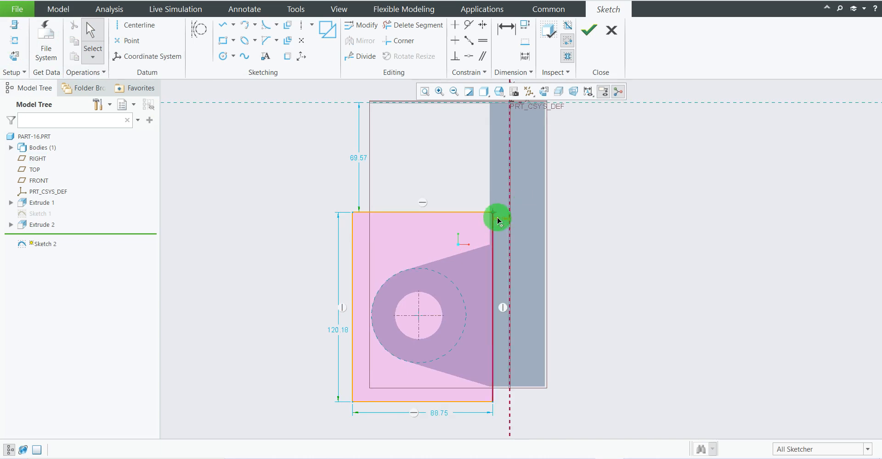
drag(500, 218, 472, 160)
scroll(441, 206, up, 3)
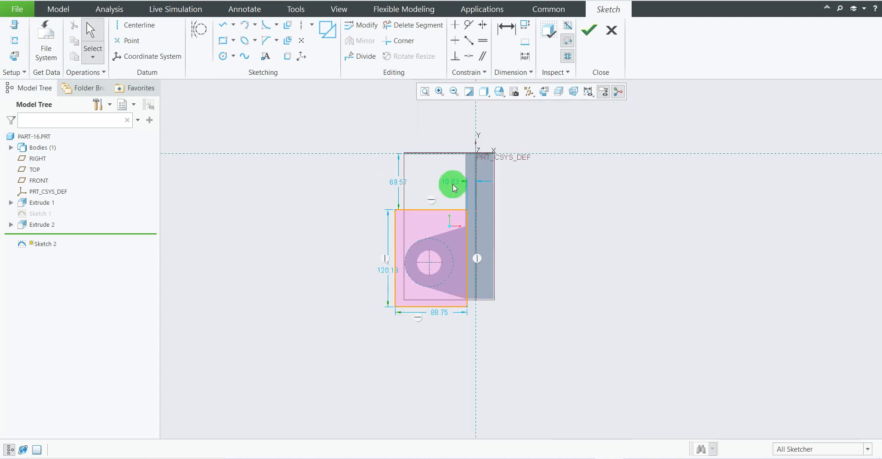
scroll(452, 184, down, 2)
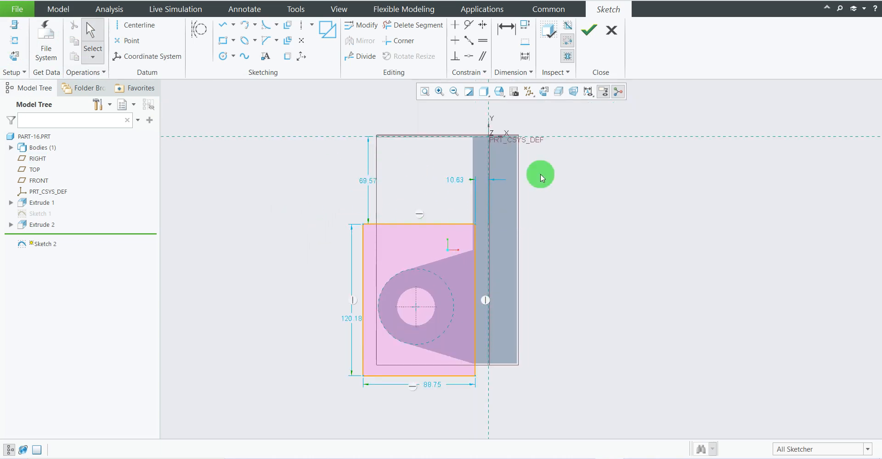
click(507, 33)
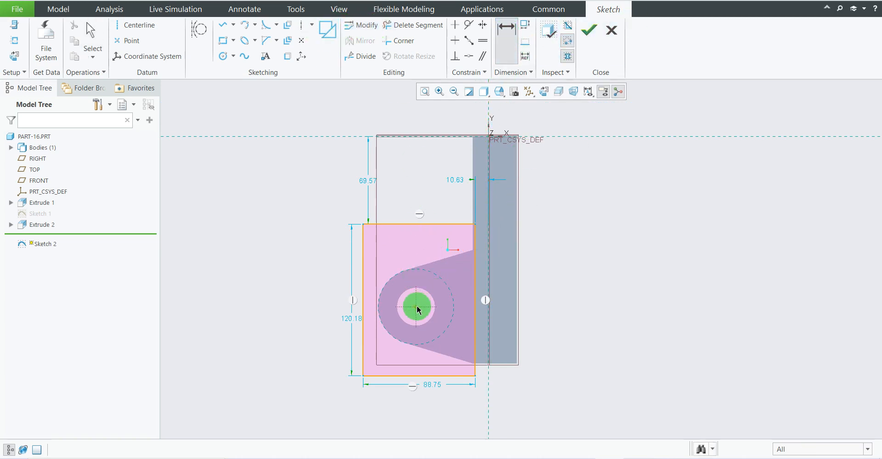
click(476, 247)
middle_click(444, 172)
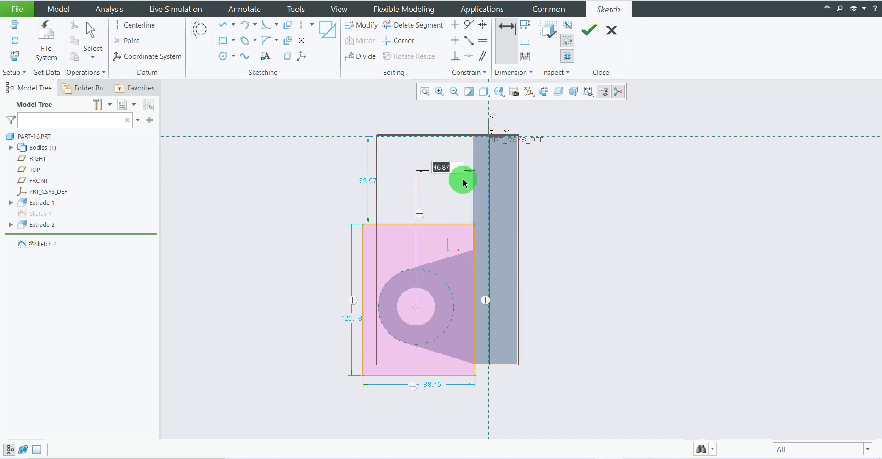
click(583, 458)
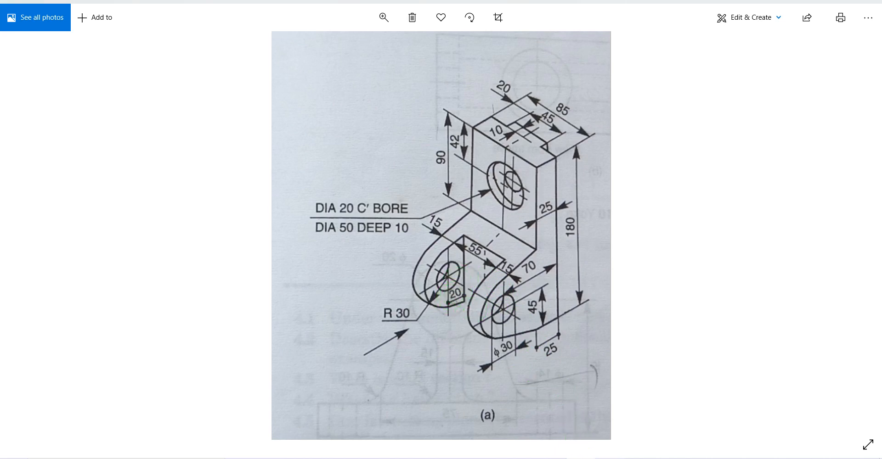
key(alt+Tab)
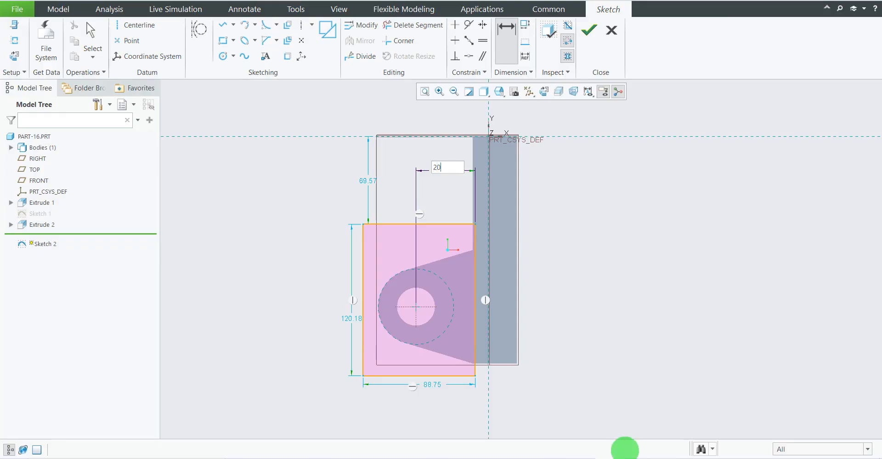
key(Return)
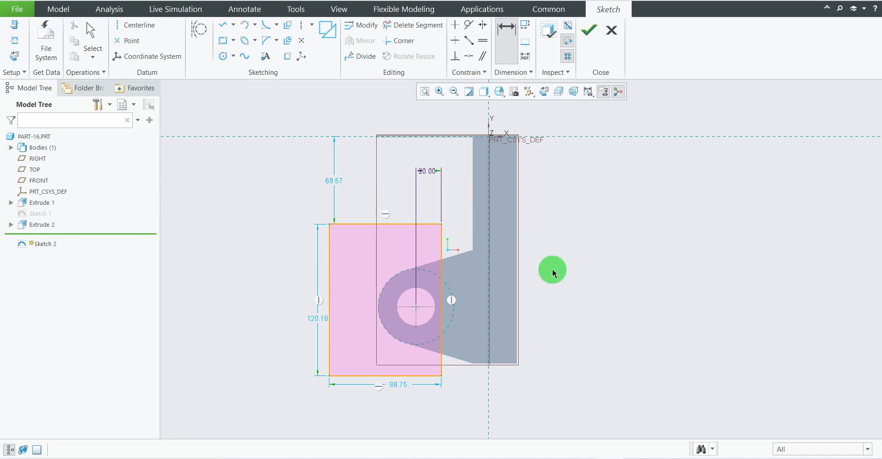
Set the rectangle's width to 60 mm.
mouse_move(553, 270)
middle_down()
mouse_move(581, 287)
mouse_move(579, 244)
mouse_move(565, 238)
mouse_move(559, 262)
mouse_move(550, 263)
mouse_move(533, 241)
mouse_move(572, 241)
mouse_move(563, 269)
middle_up()
mouse_move(624, 330)
middle_down()
mouse_move(600, 331)
mouse_move(607, 337)
middle_up()
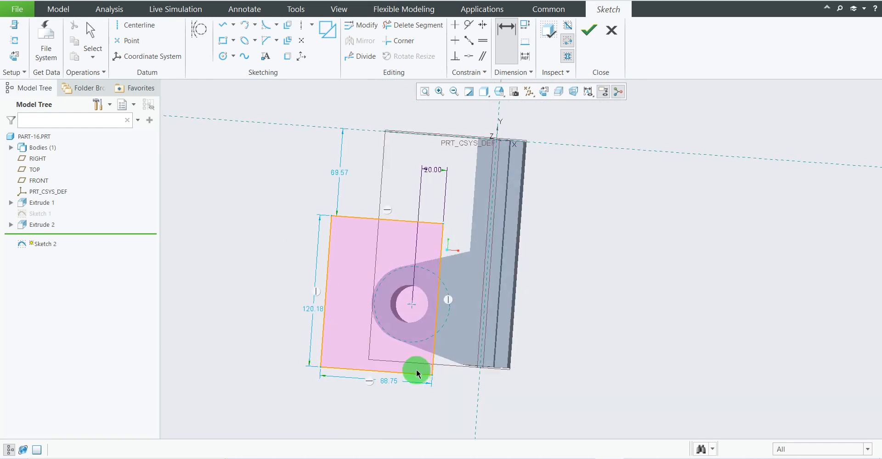
double_click(393, 382)
text(6)
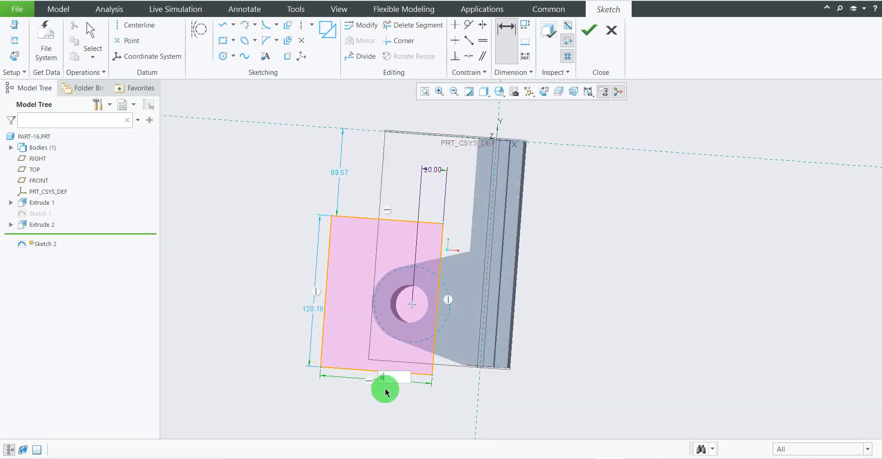
text(0)
key(Return)
Compare the rectangle with the reference drawing, return to the face-on sketch view and finish the sketch.
mouse_move(602, 302)
middle_down()
mouse_move(634, 301)
mouse_move(626, 254)
mouse_move(598, 264)
mouse_move(607, 301)
mouse_move(601, 295)
mouse_move(630, 323)
mouse_move(591, 317)
mouse_move(595, 271)
mouse_move(608, 299)
mouse_move(601, 290)
middle_up()
click(574, 457)
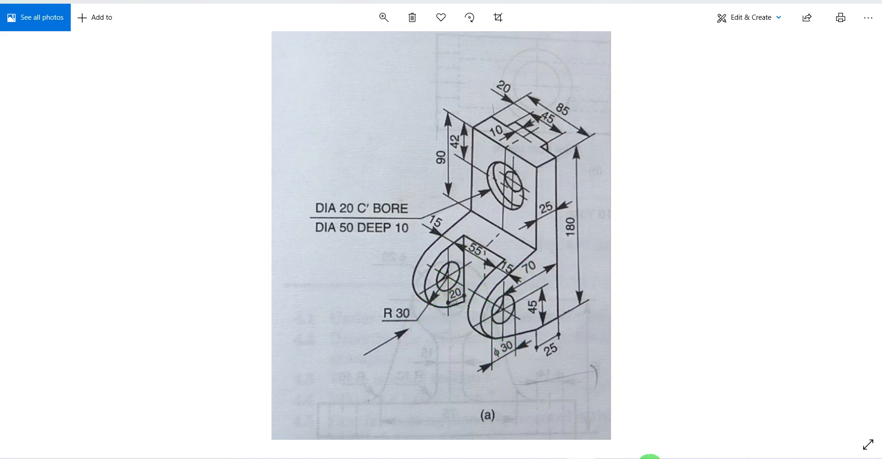
click(576, 457)
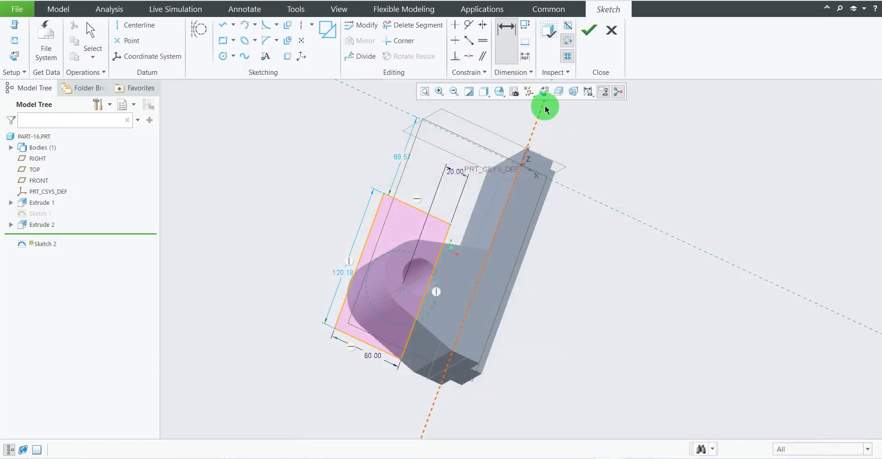
click(544, 92)
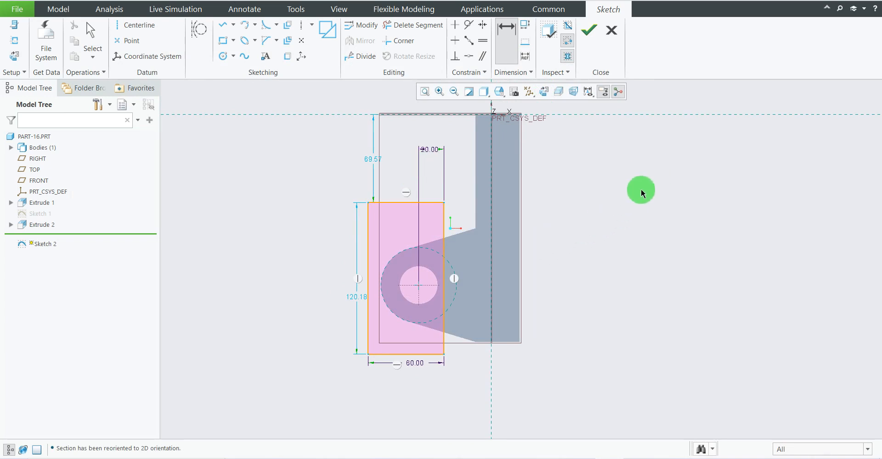
click(594, 43)
Start extruding the slot rectangle sketch as a solid with its depth symmetric about the sketch plane.
middle_drag(519, 222, 522, 185)
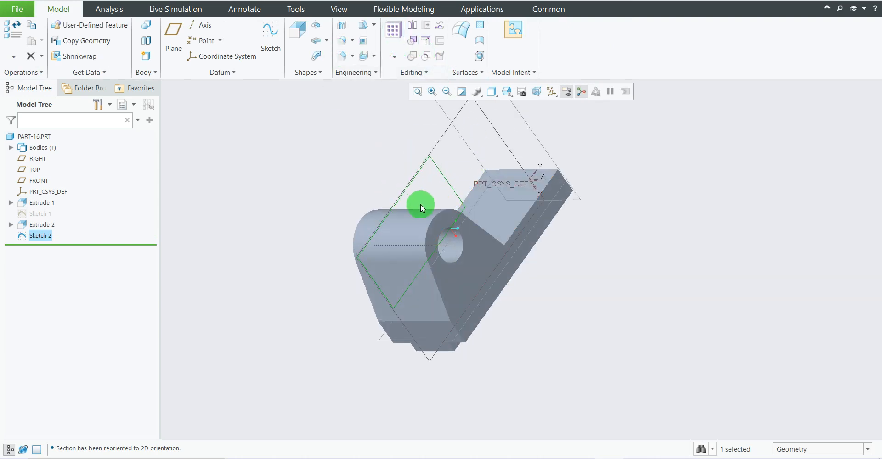
middle_drag(420, 204, 437, 211)
click(296, 37)
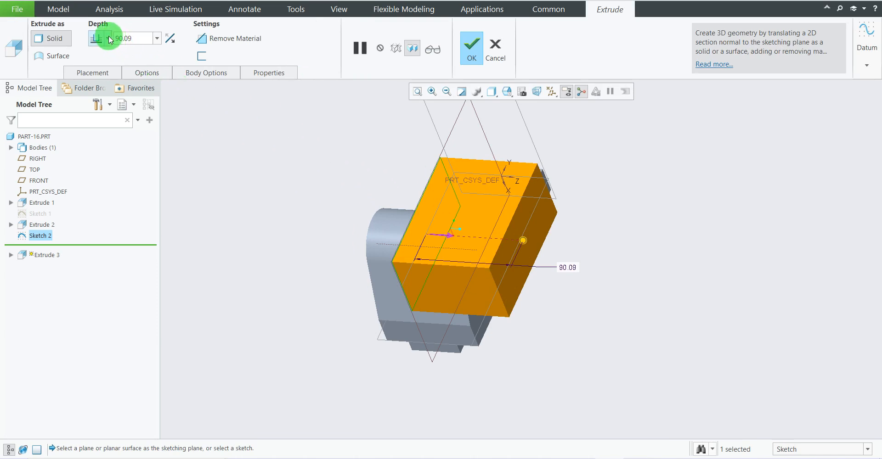
click(108, 38)
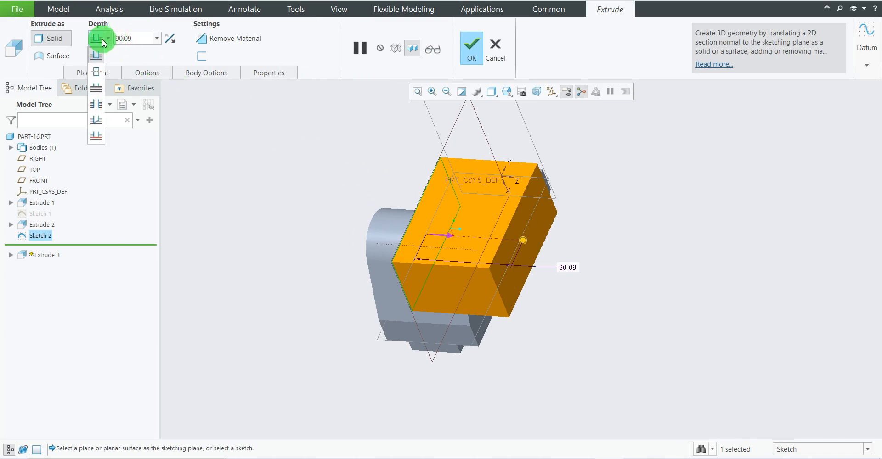
click(96, 71)
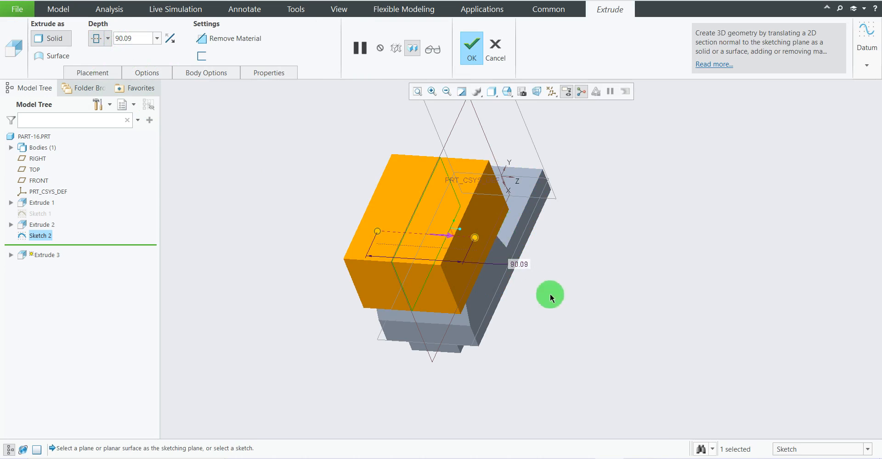
Check the slot width on the reference drawing and set the extrusion's symmetric depth to 55 mm.
middle_drag(516, 266, 552, 285)
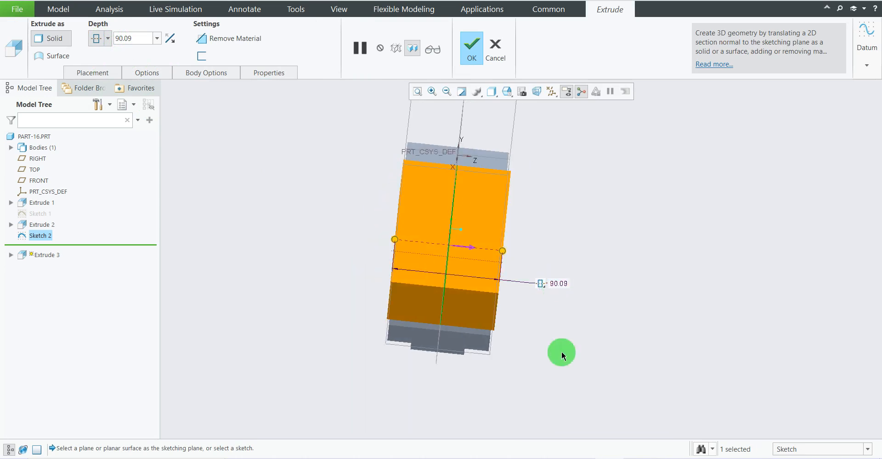
click(588, 458)
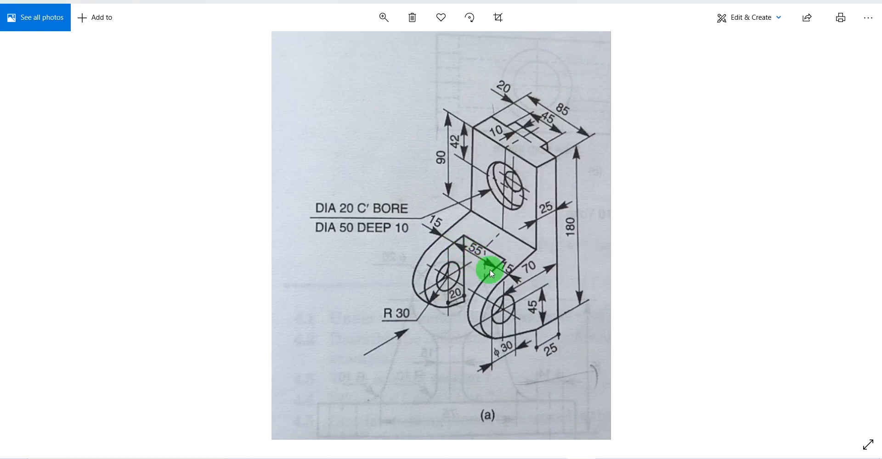
click(605, 458)
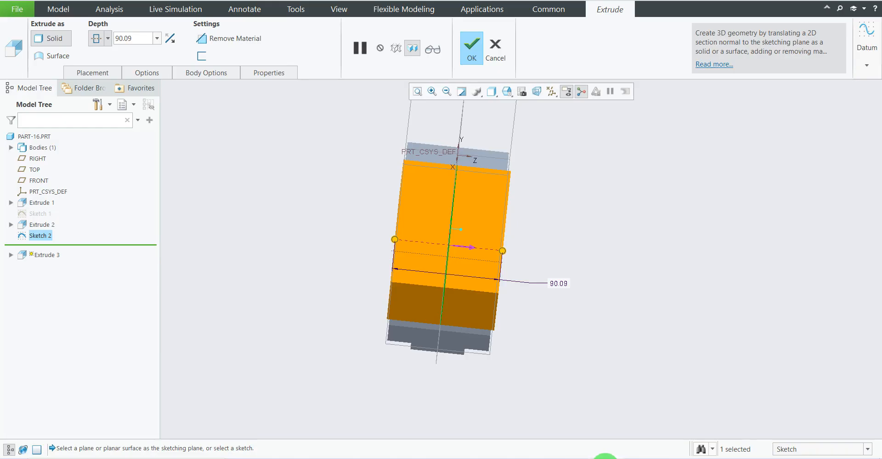
double_click(556, 286)
key(Return)
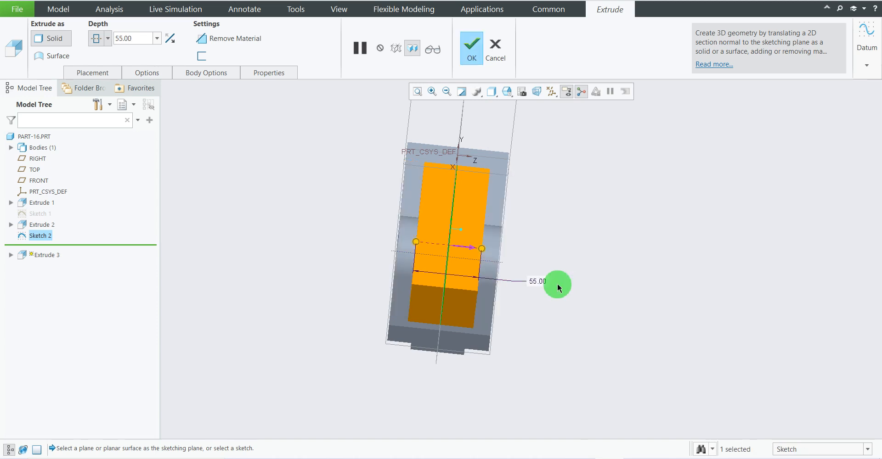
Make the extrusion remove material and finish the cut that splits the lug into two ears.
middle_drag(745, 291, 660, 283)
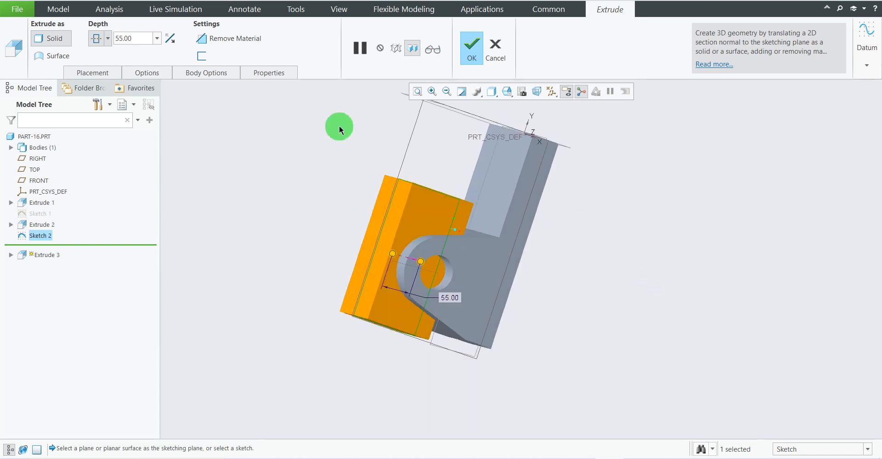
click(235, 39)
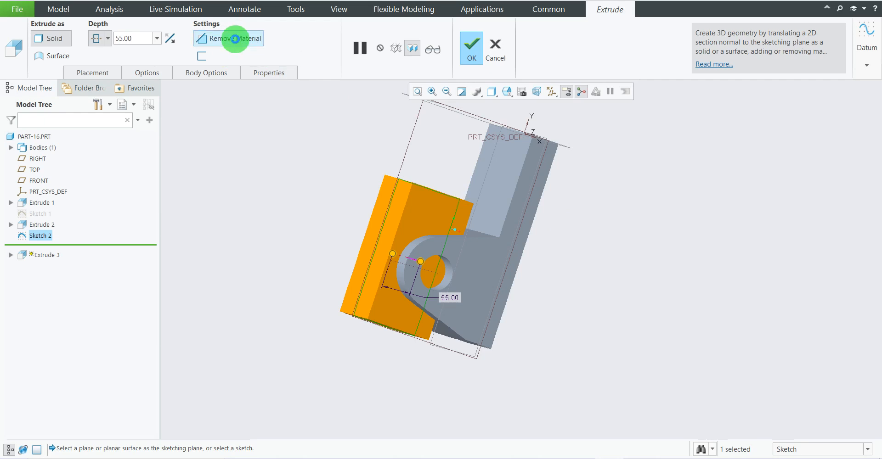
right_click(661, 261)
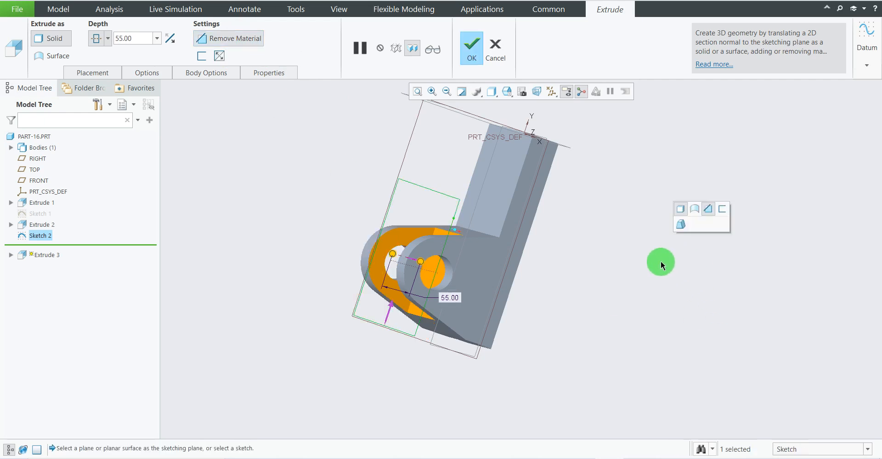
click(471, 52)
Compare the slotted bracket with the reference drawing, examining the ears and the counterbored hole in the upright.
middle_drag(623, 228, 643, 317)
click(585, 456)
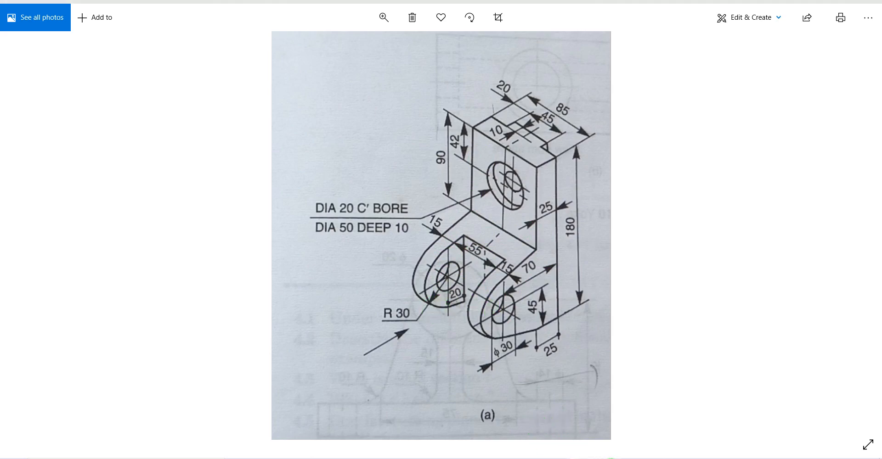
click(610, 458)
mouse_move(561, 268)
middle_down()
mouse_move(601, 270)
mouse_move(580, 268)
mouse_move(539, 234)
mouse_move(558, 272)
mouse_move(593, 278)
mouse_move(587, 284)
mouse_move(527, 258)
middle_up()
scroll(641, 258, down, 4)
scroll(533, 225, down, 2)
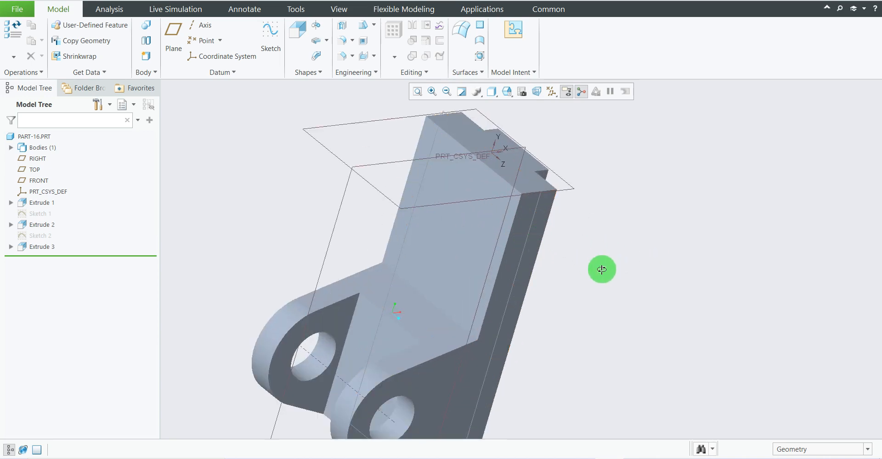
middle_drag(602, 269, 568, 232)
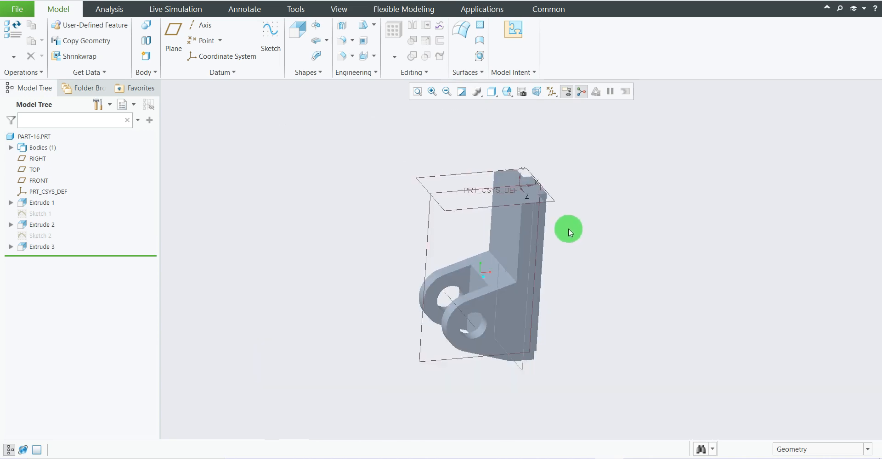
middle_drag(574, 304, 596, 320)
click(610, 458)
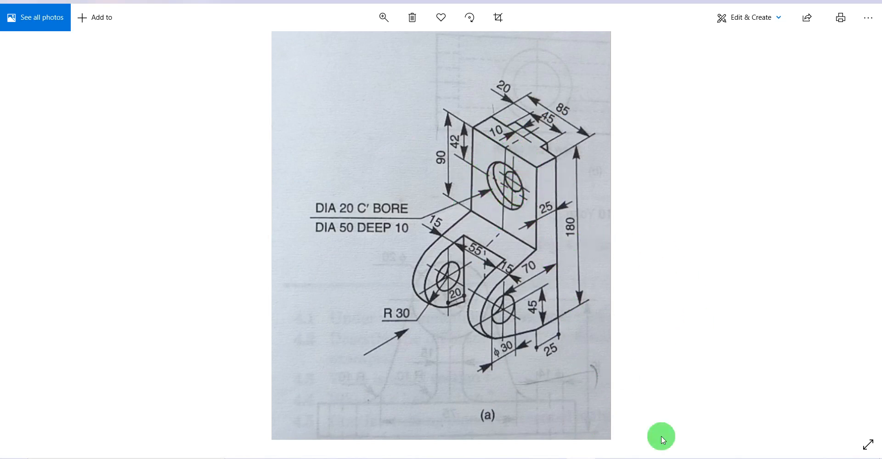
click(583, 458)
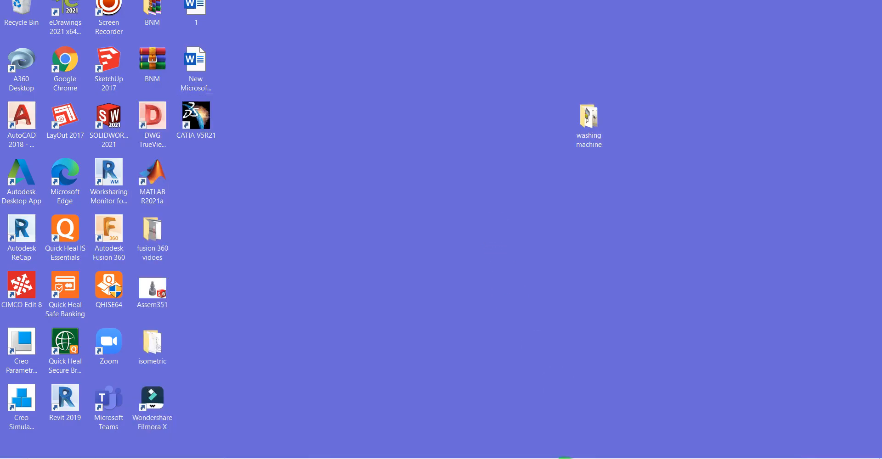
click(602, 458)
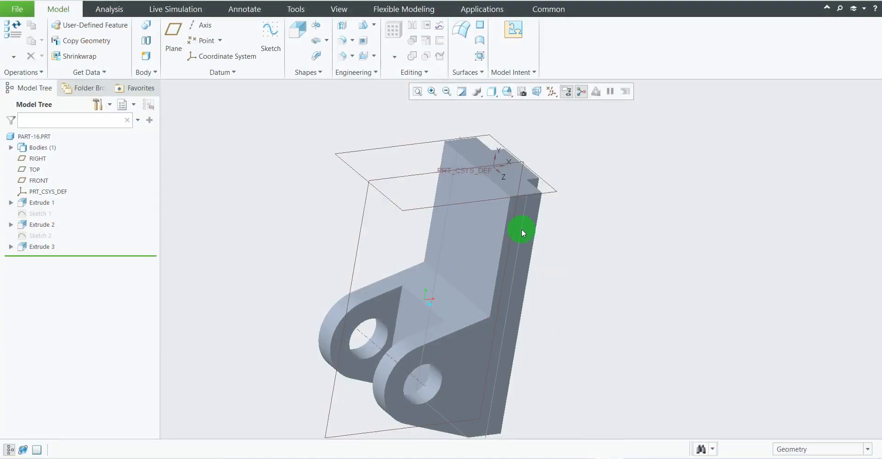
Start a simple hole that uses the standard hole profile as its drill profile.
scroll(503, 284, down, 1)
scroll(522, 135, down, 1)
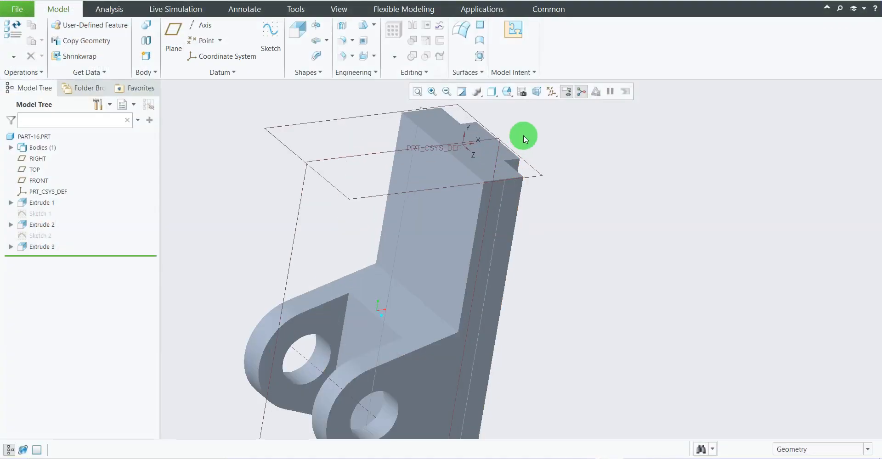
scroll(524, 137, up, 2)
scroll(543, 124, down, 1)
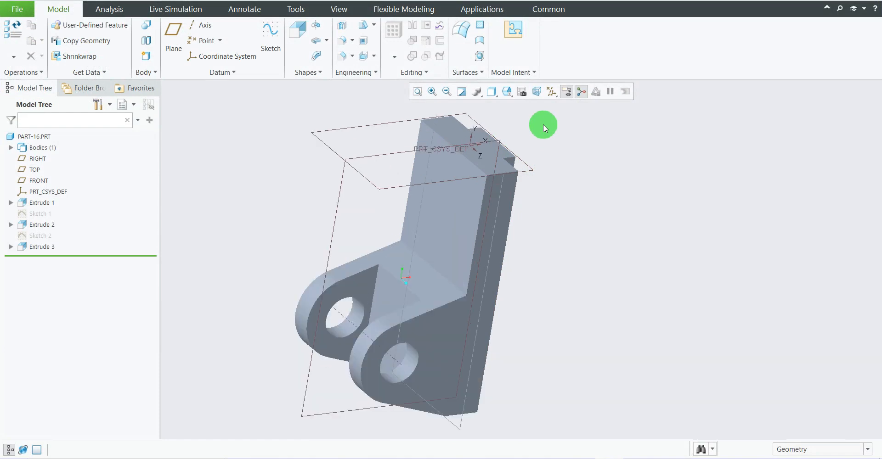
click(341, 27)
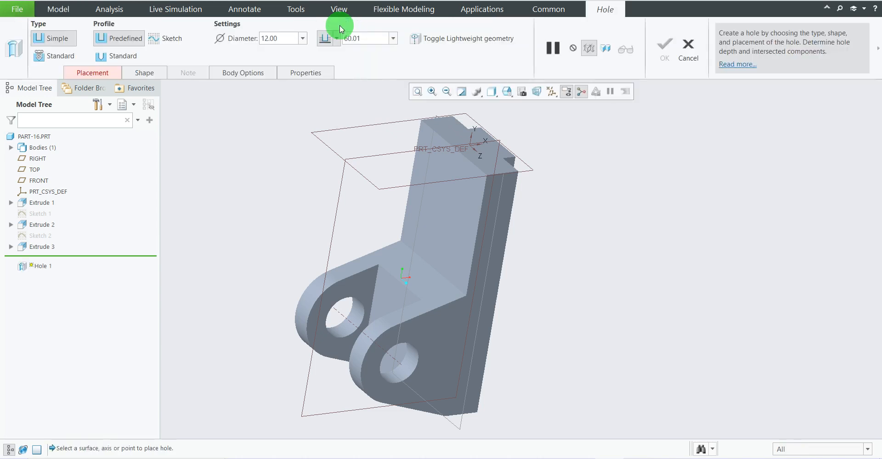
click(124, 56)
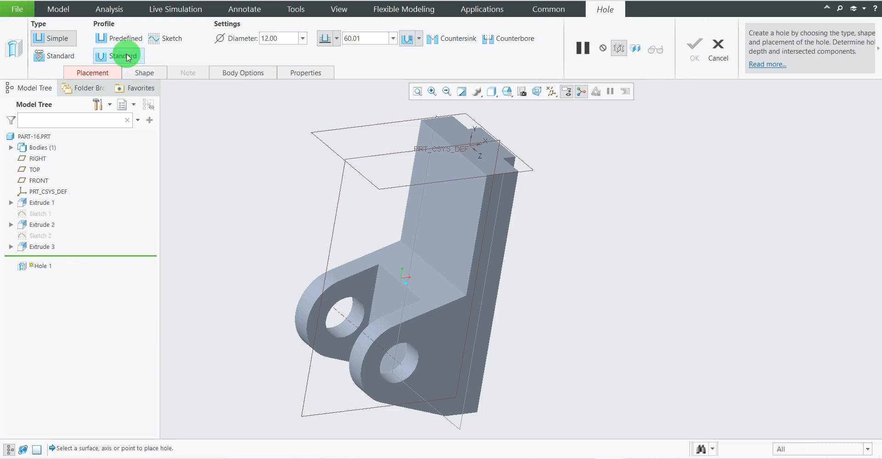
Place the hole on the upright's front face above the lug with linear placement.
click(94, 73)
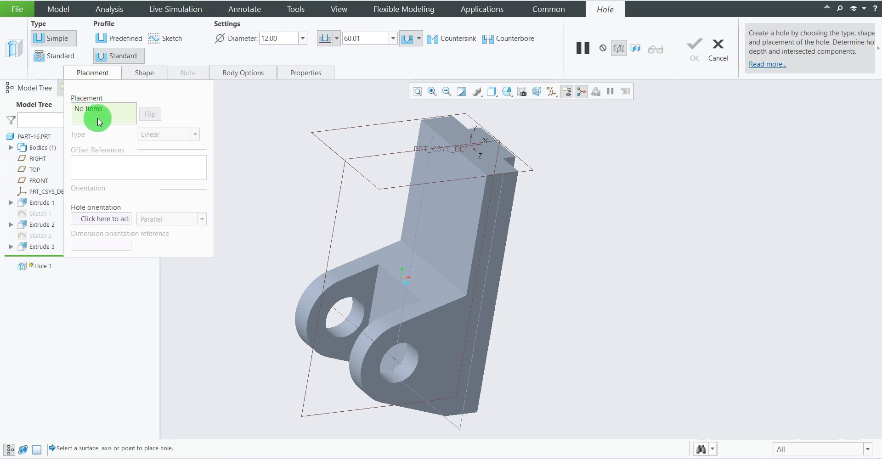
click(441, 200)
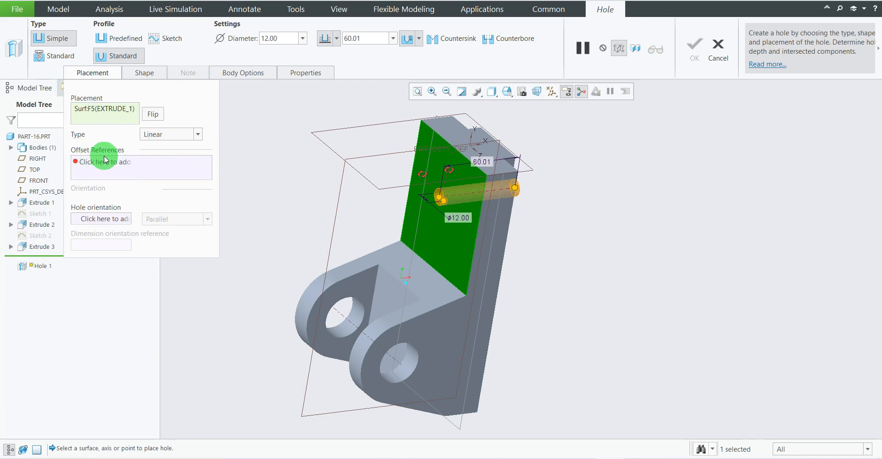
click(122, 172)
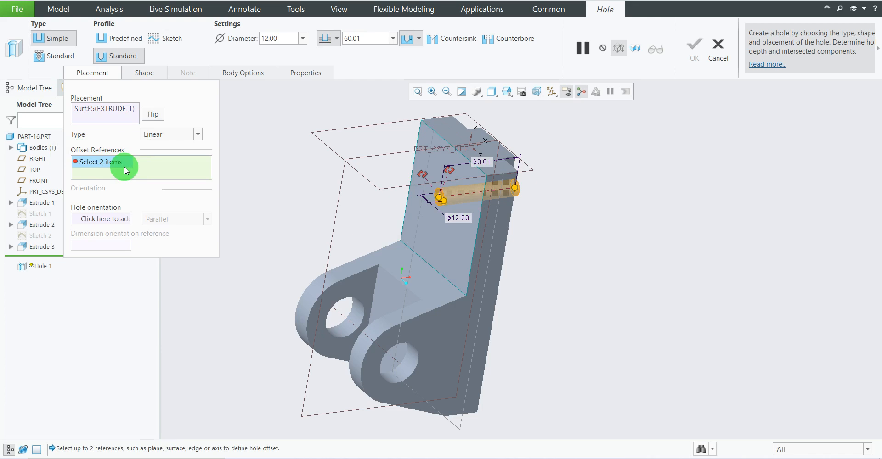
click(245, 114)
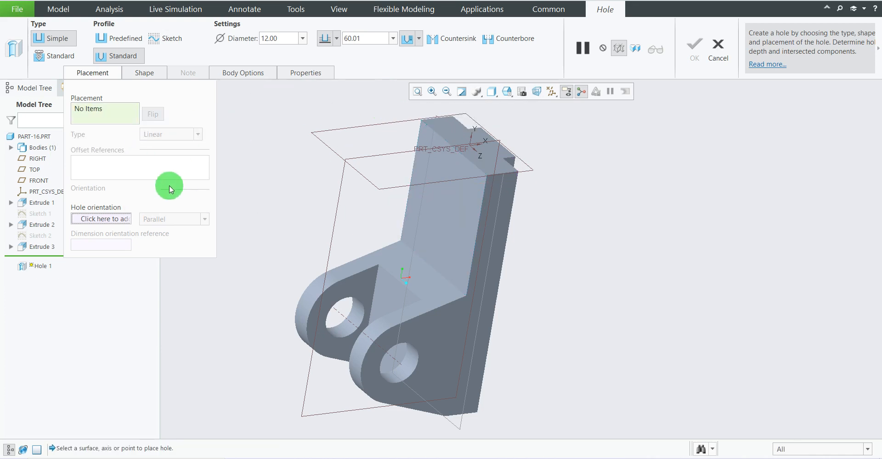
click(119, 121)
click(448, 195)
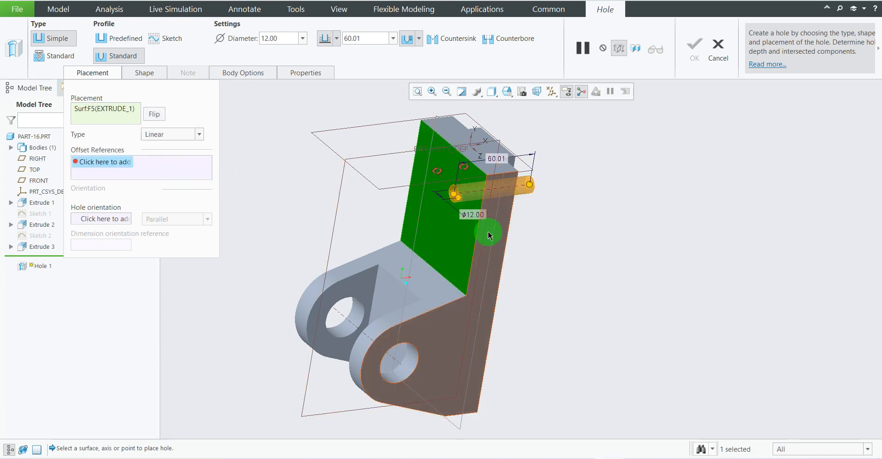
click(500, 237)
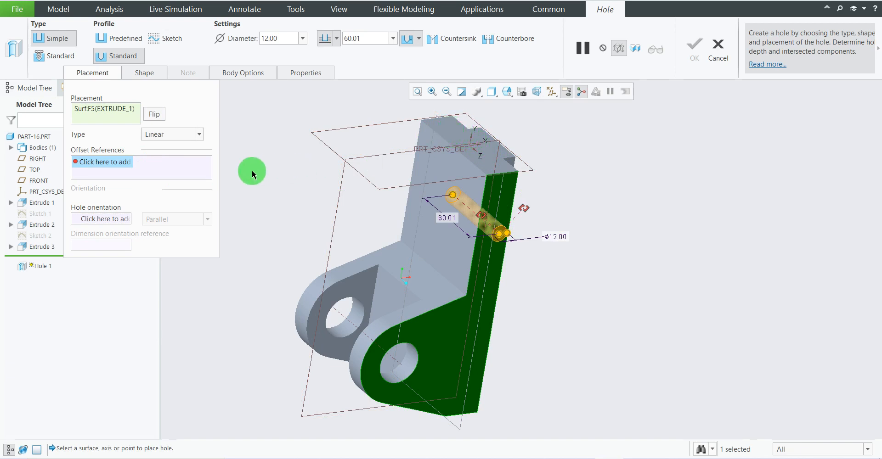
click(189, 166)
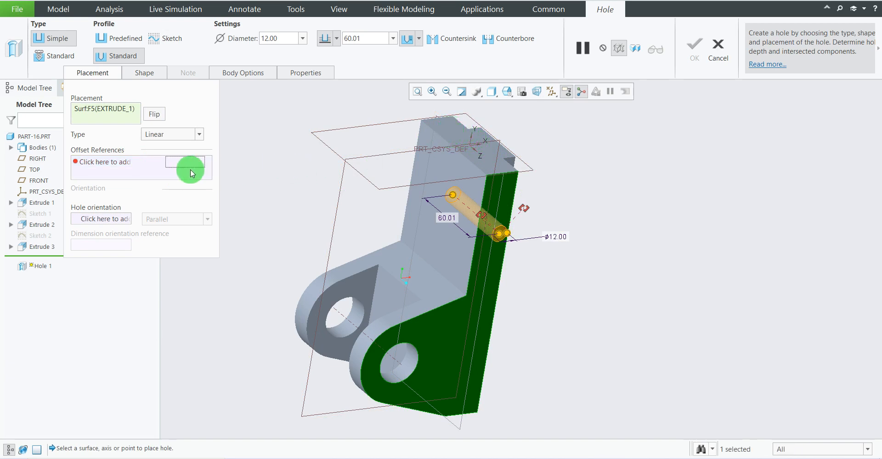
click(459, 142)
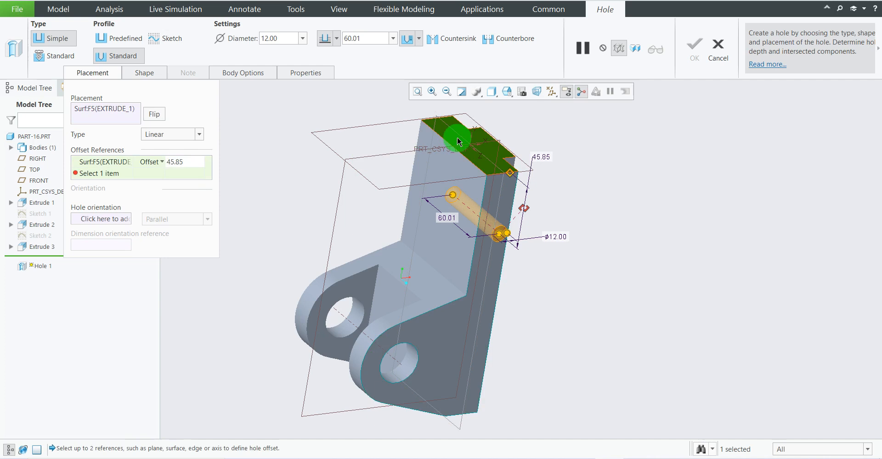
scroll(581, 259, up, 2)
scroll(586, 247, down, 1)
click(587, 251)
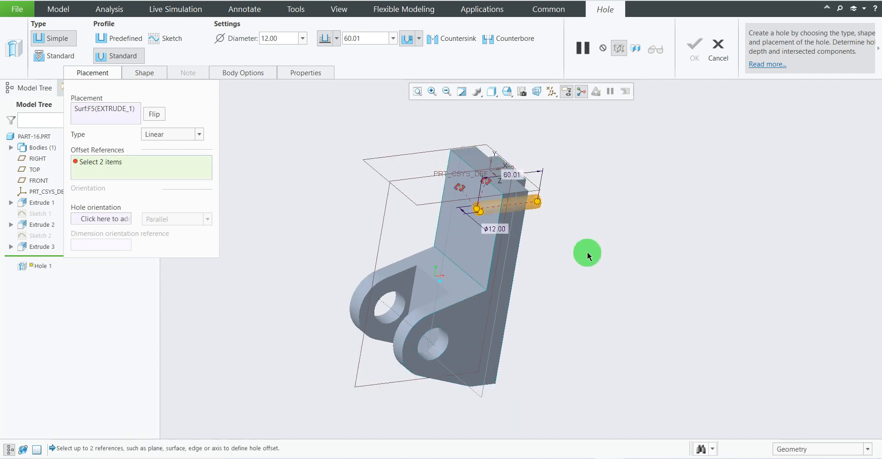
Use the bracket's side face and top face as the hole's offset references and check its position on the reference drawing.
click(155, 164)
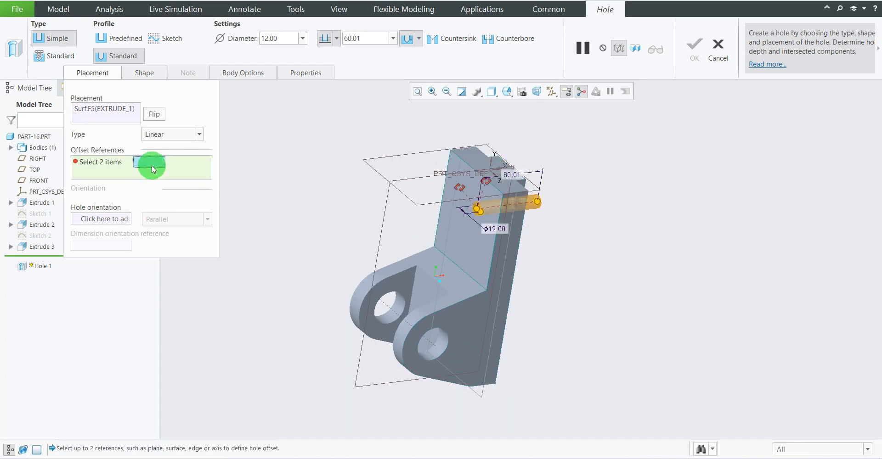
click(509, 268)
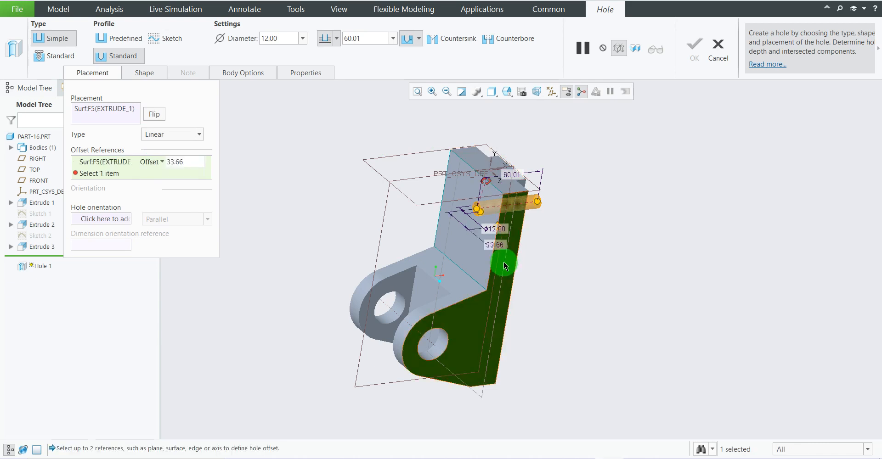
click(476, 160)
middle_drag(556, 239, 547, 224)
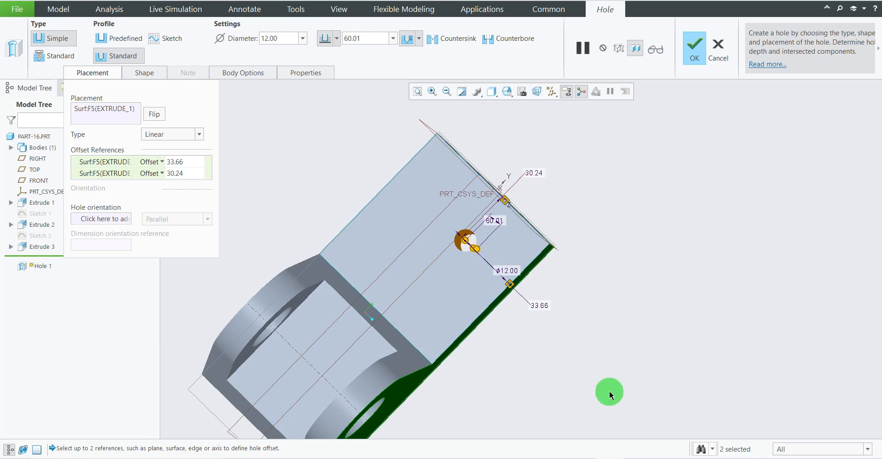
click(580, 458)
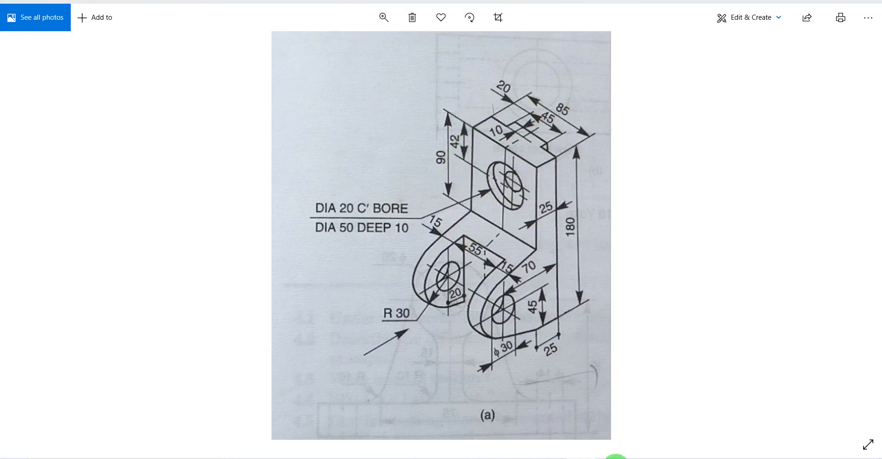
click(615, 457)
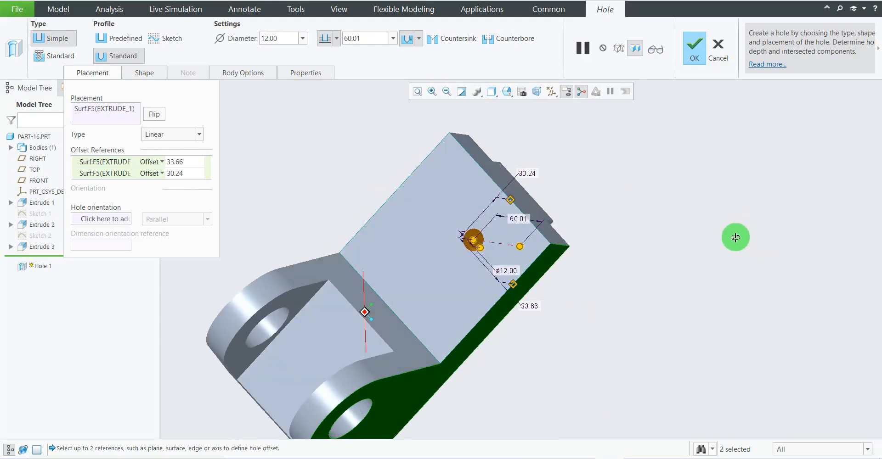
Set the hole's offset from the upright's top face to 42 mm.
middle_drag(735, 237, 698, 237)
double_click(481, 166)
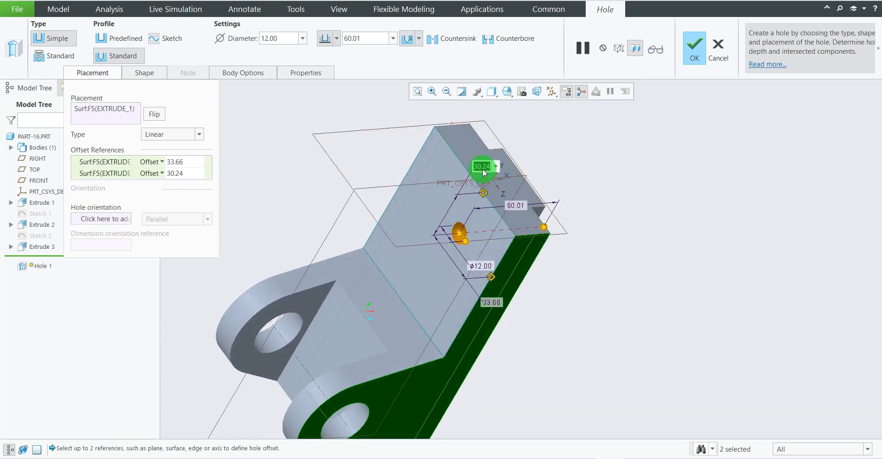
text(42)
key(Return)
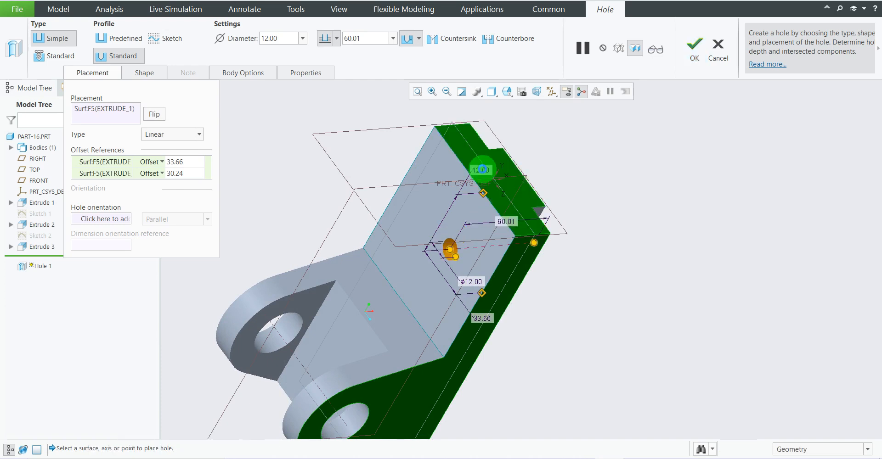
Check the bracket width on the reference drawing and set the hole's offset from the side face to 85/2 mm.
middle_drag(544, 201, 540, 303)
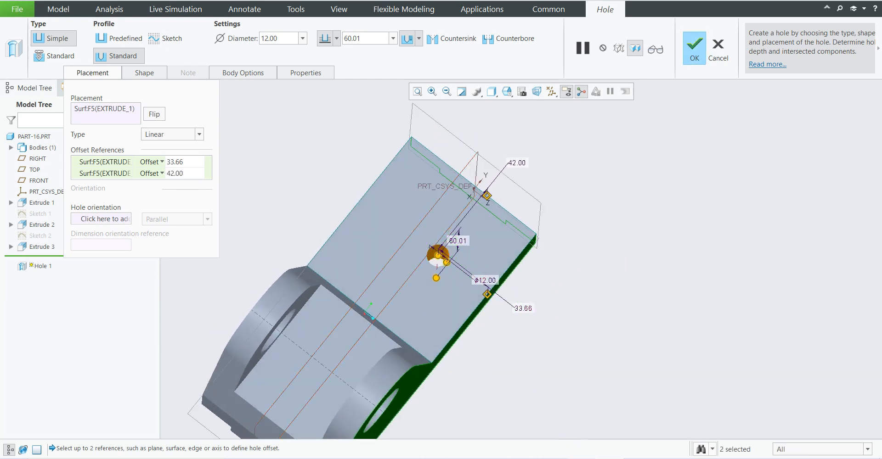
click(580, 458)
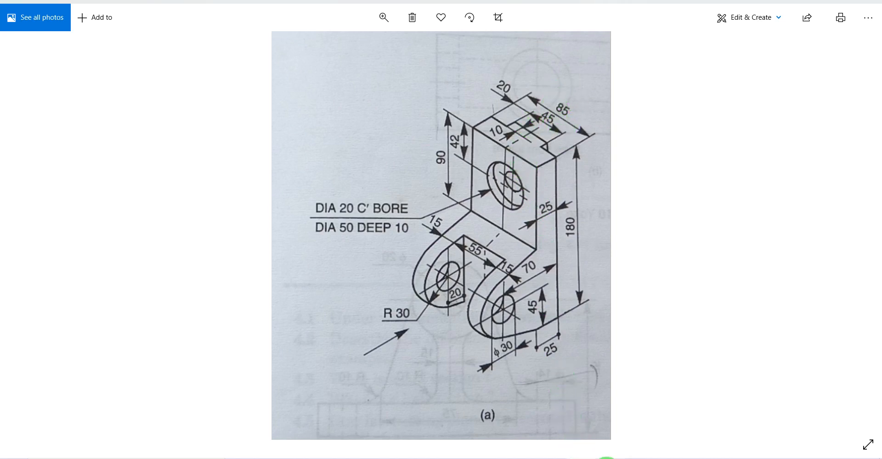
click(603, 458)
double_click(526, 306)
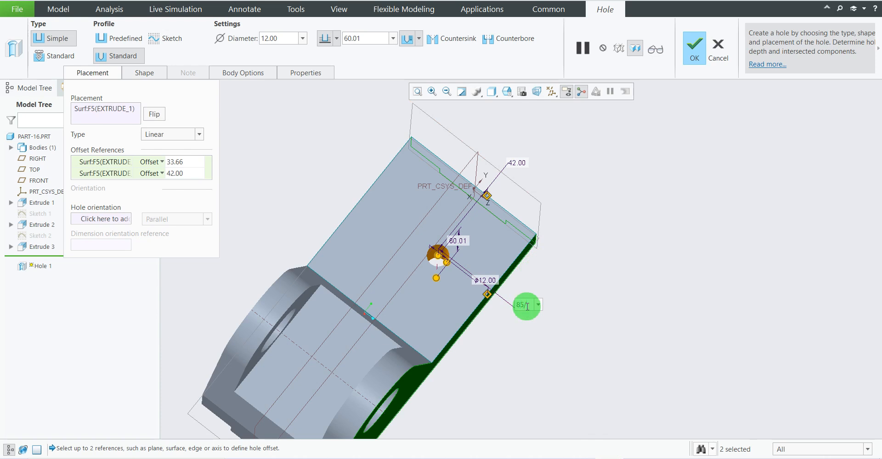
text(85/2)
key(Return)
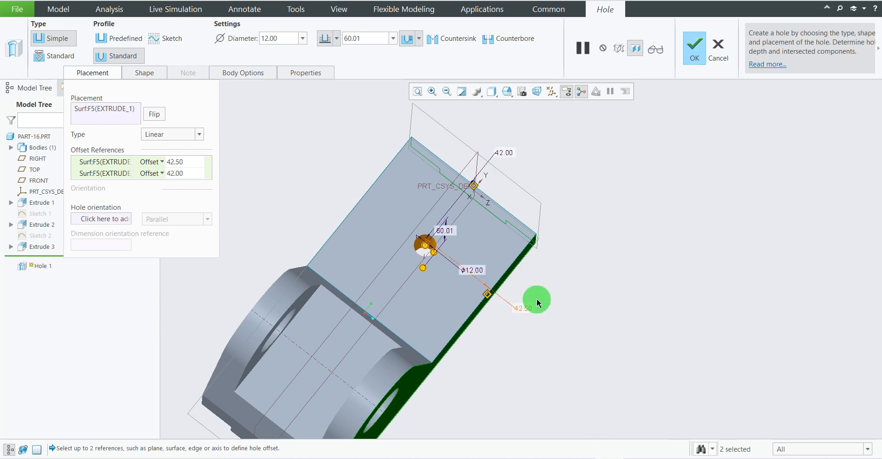
Give the hole a counterbore without a countersink, comparing both options in the hole's shape profile.
mouse_move(586, 249)
middle_down()
mouse_move(553, 218)
mouse_move(569, 240)
mouse_move(557, 253)
mouse_move(557, 242)
mouse_move(132, 165)
mouse_move(244, 176)
mouse_move(254, 164)
mouse_move(256, 177)
mouse_move(163, 136)
middle_up()
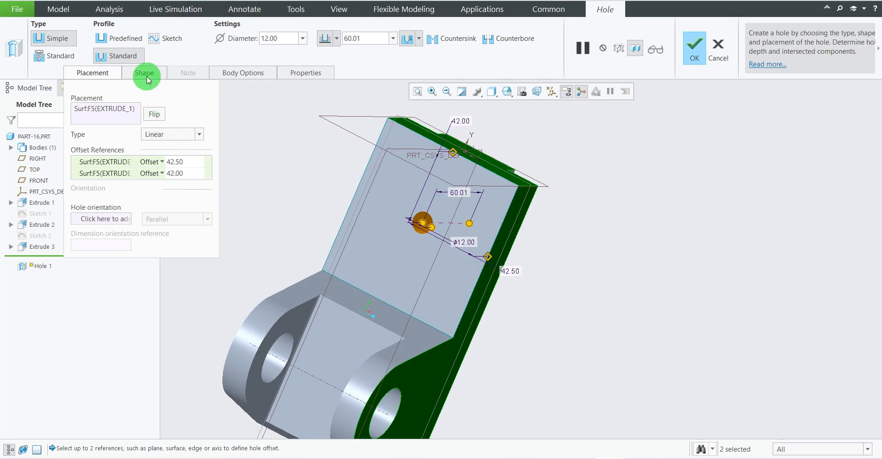
click(509, 38)
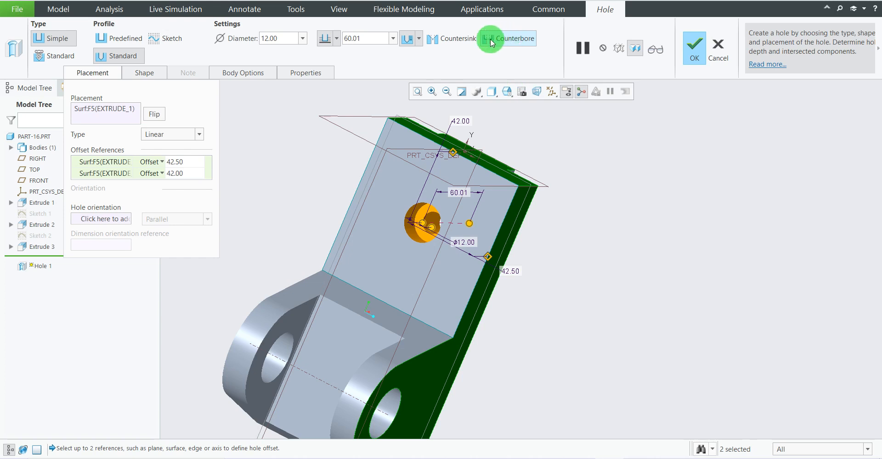
click(462, 39)
click(507, 40)
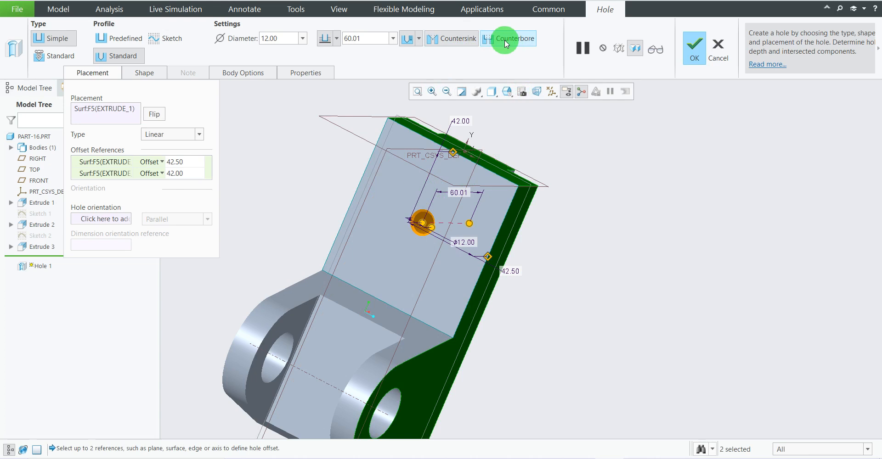
click(506, 43)
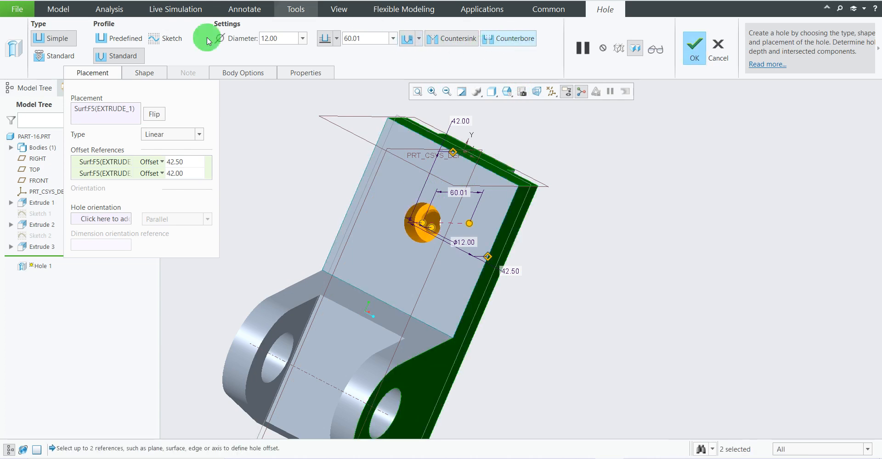
click(144, 73)
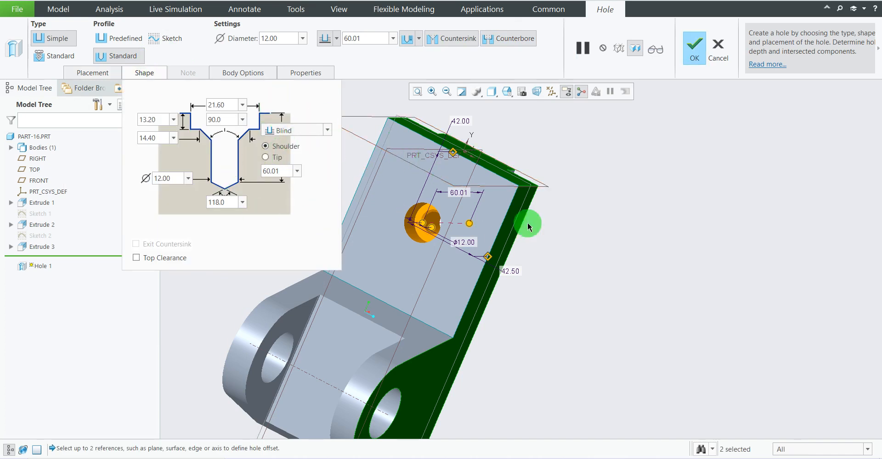
mouse_move(652, 256)
middle_down()
mouse_move(622, 244)
mouse_move(633, 262)
mouse_move(648, 260)
mouse_move(640, 256)
middle_up()
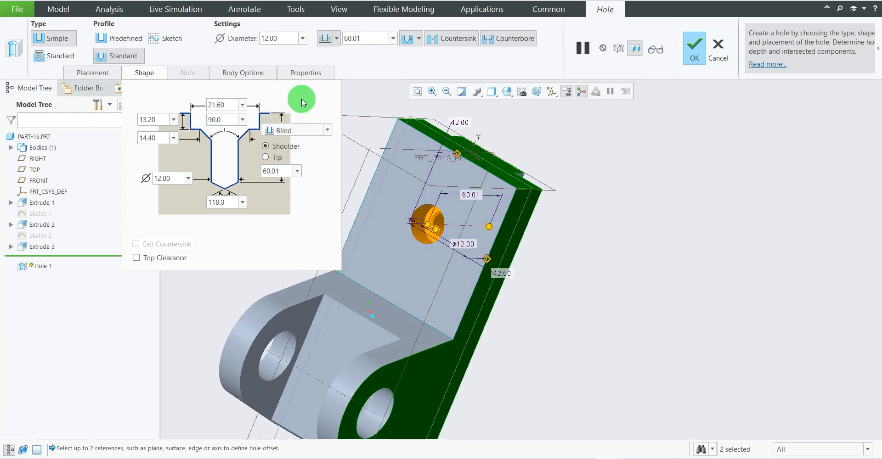
click(464, 39)
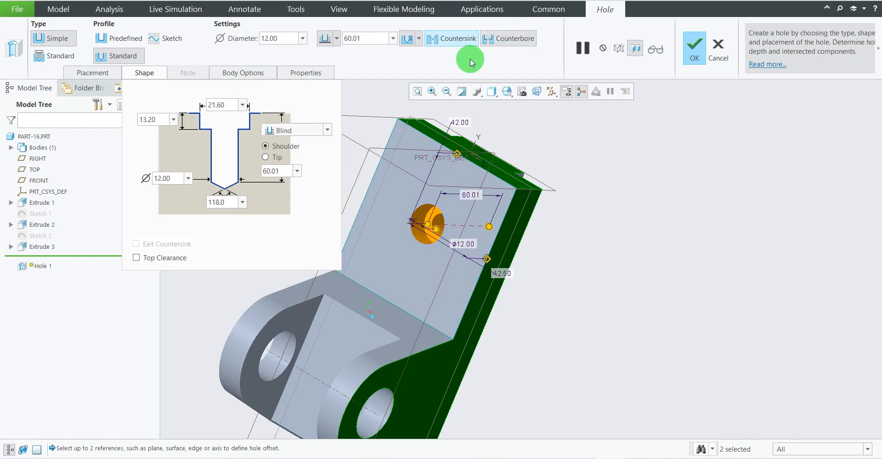
click(514, 39)
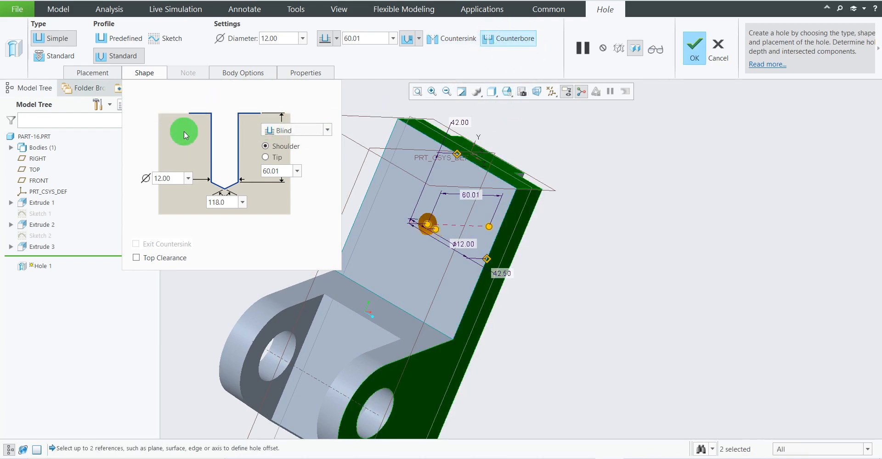
click(518, 40)
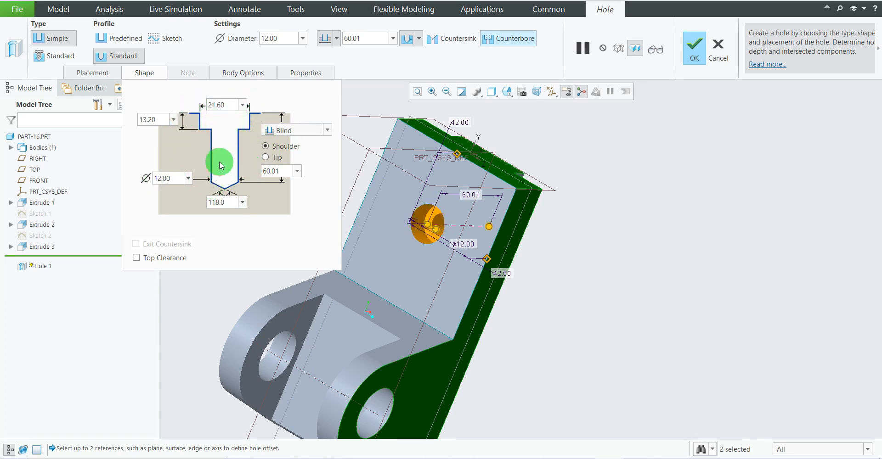
Check the hole callout on the reference drawing and set the drilled hole's diameter to 20 mm.
key(alt+Tab)
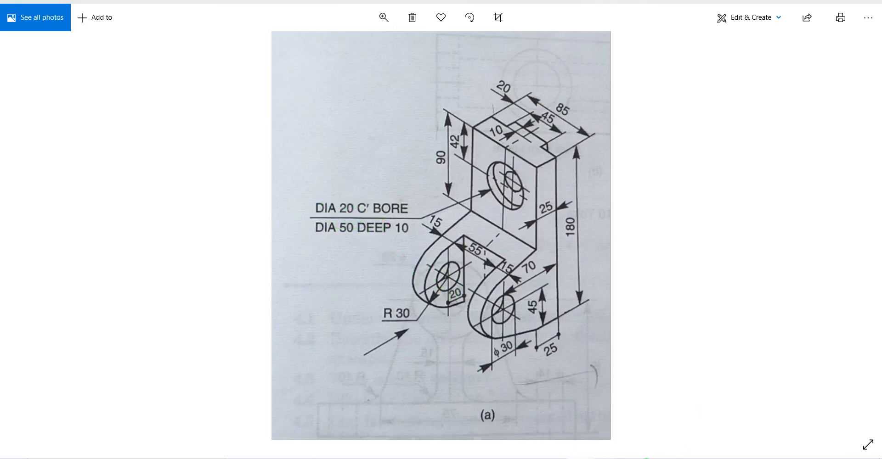
key(alt+Tab)
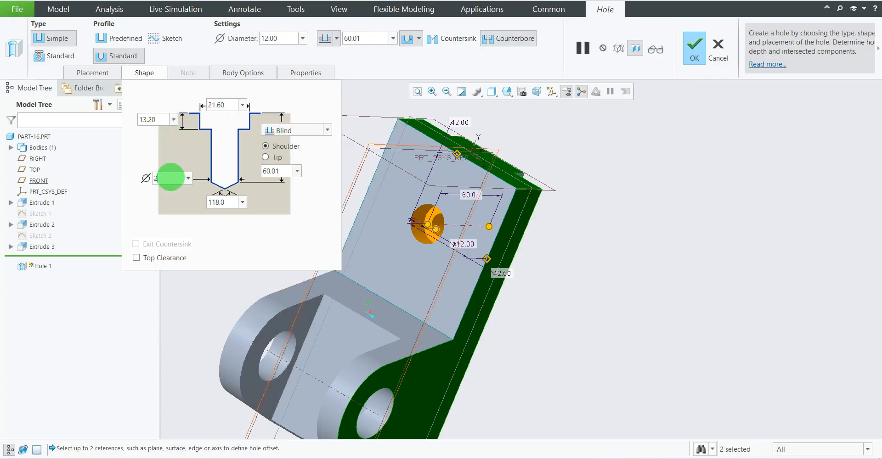
click(170, 177)
text(20)
key(Return)
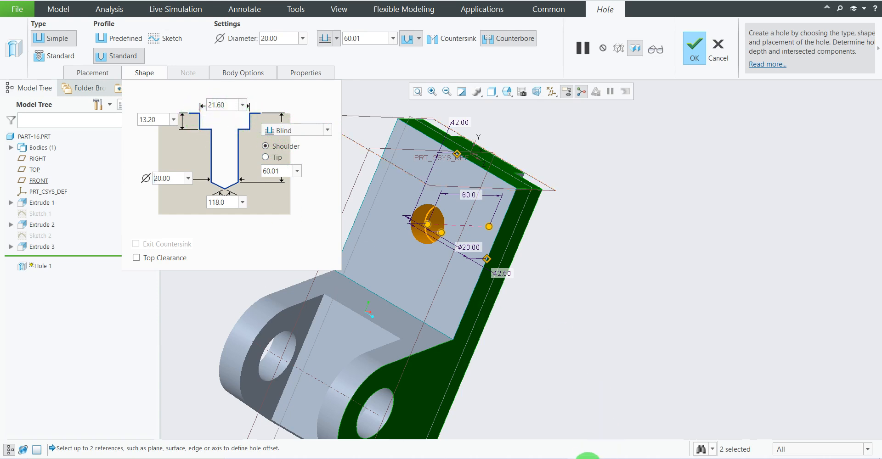
Check the counterbore size on the reference drawing and set the counterbore diameter to 50 mm.
click(587, 458)
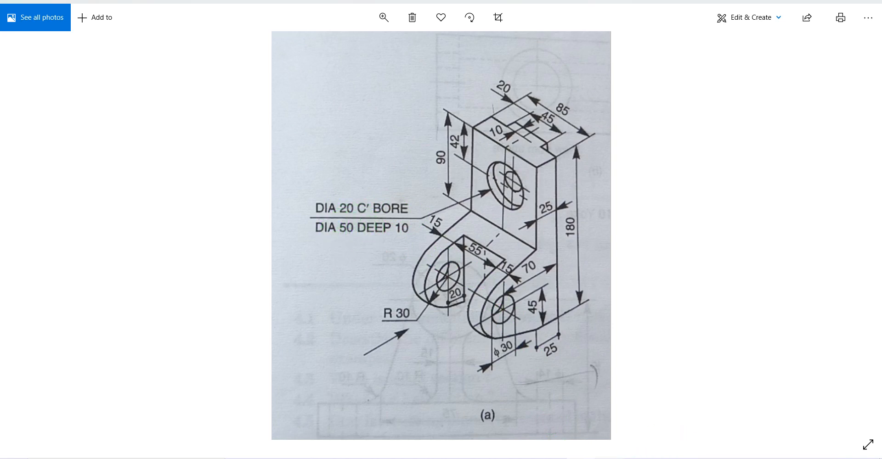
click(614, 458)
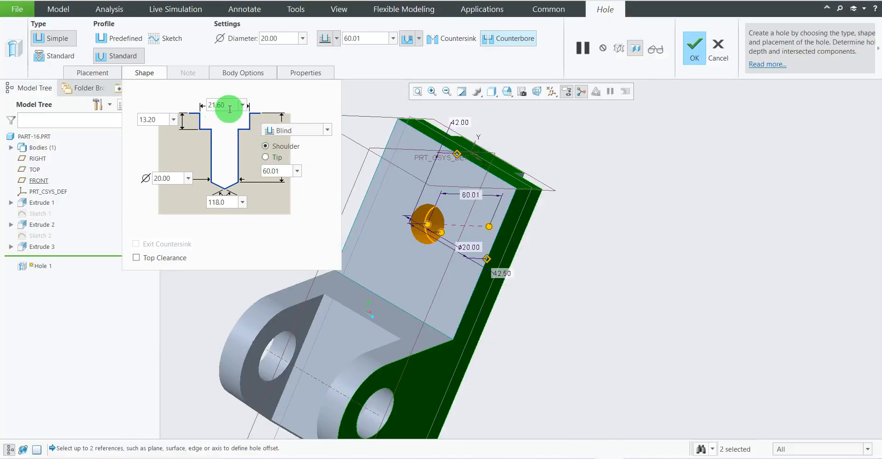
text(50)
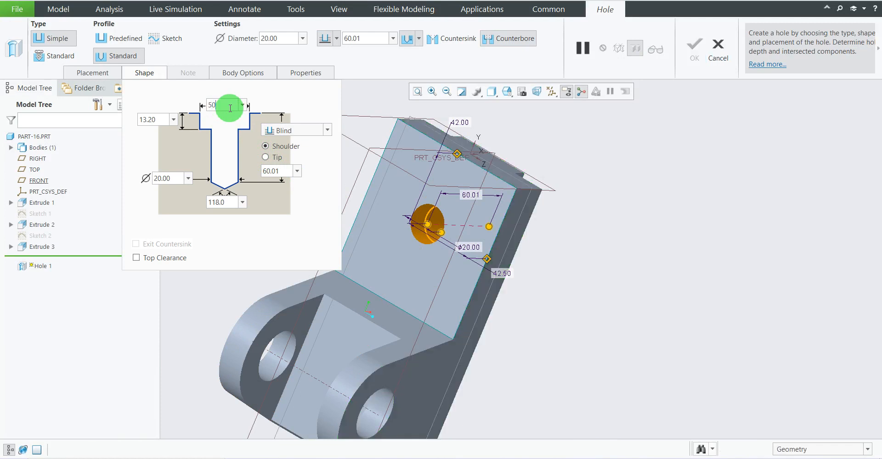
key(Return)
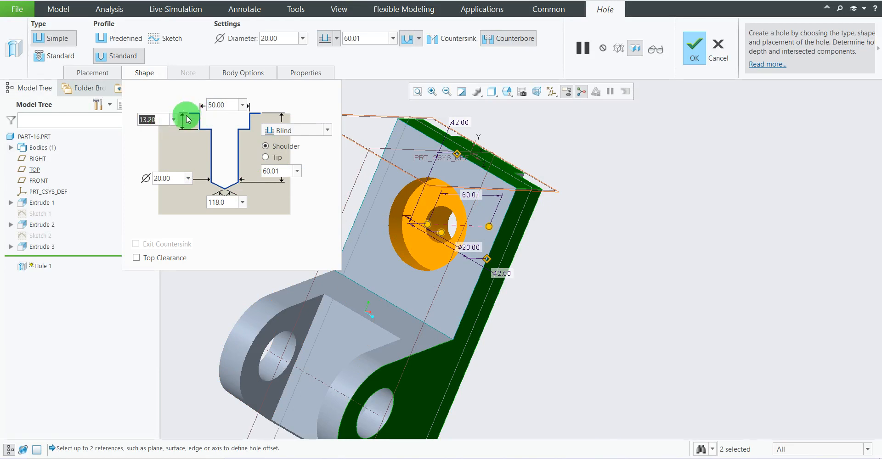
Check the counterbore depth on the reference drawing and set it to 10 mm.
click(587, 458)
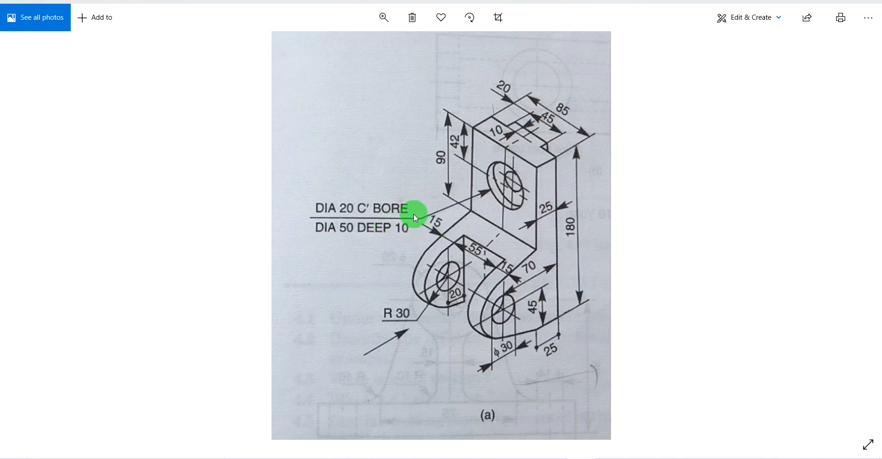
click(614, 458)
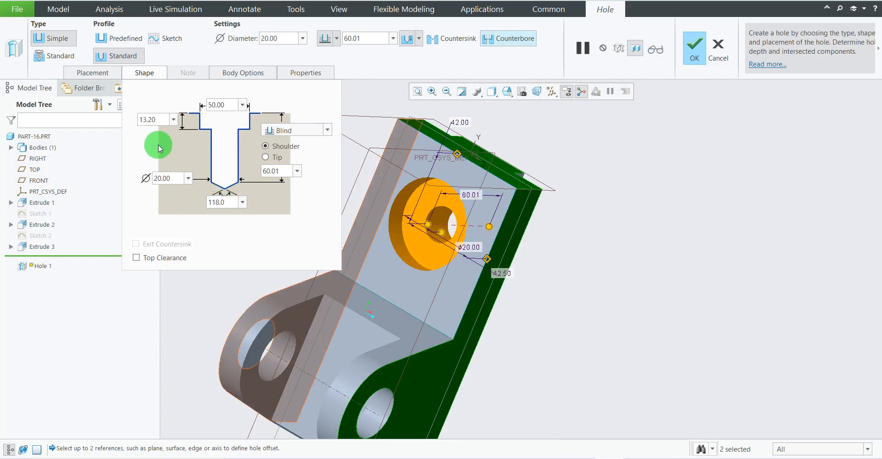
drag(153, 119, 129, 116)
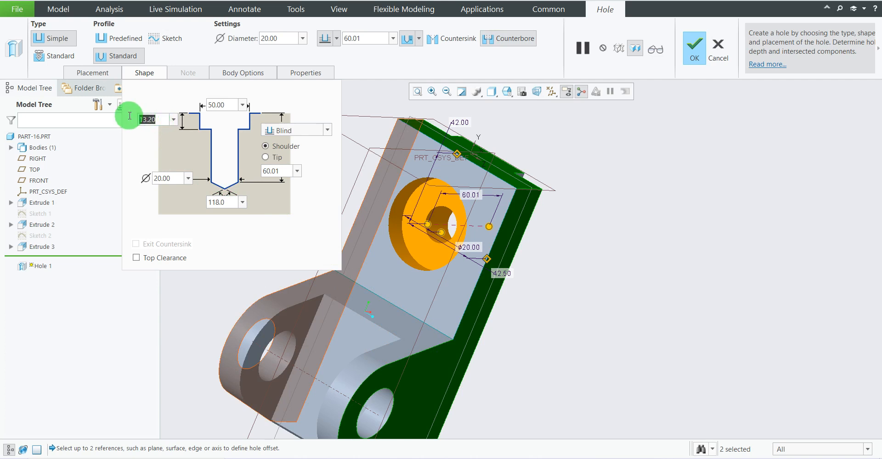
text(10)
key(Return)
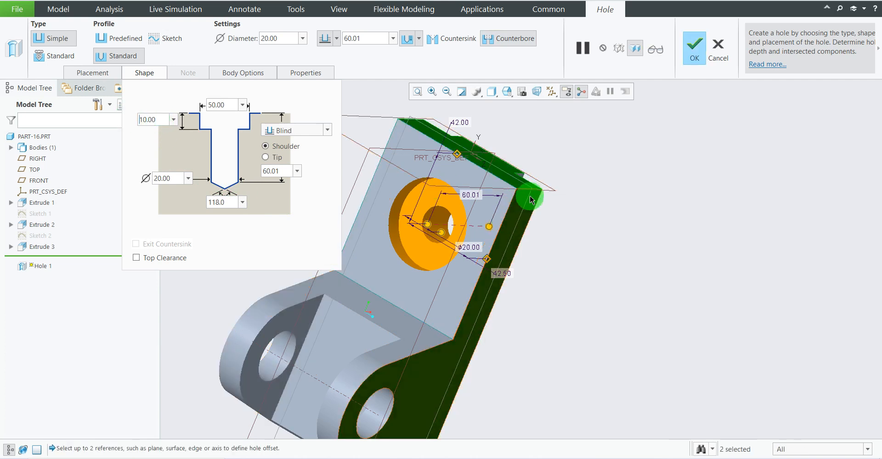
Change the drilled hole's depth option from Blind to Through All.
mouse_move(596, 241)
middle_down()
mouse_move(544, 243)
mouse_move(538, 252)
mouse_move(571, 239)
mouse_move(583, 246)
middle_up()
mouse_move(539, 302)
middle_down()
mouse_move(569, 255)
mouse_move(545, 303)
mouse_move(553, 303)
middle_up()
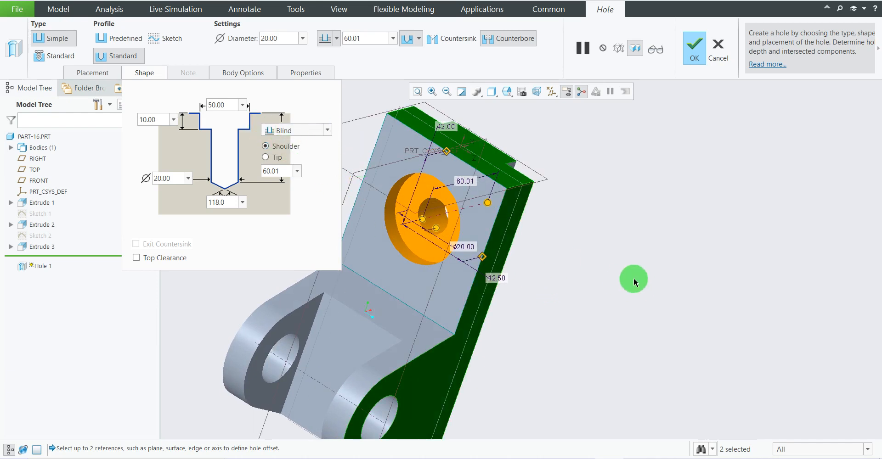
middle_drag(634, 279, 359, 148)
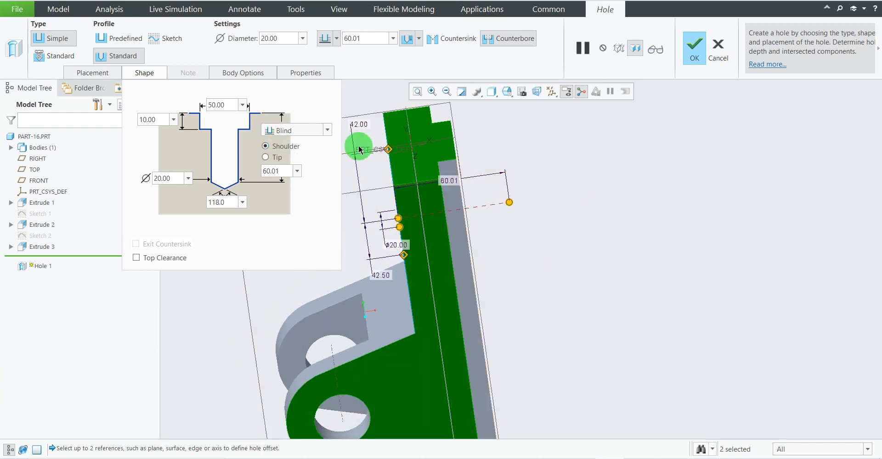
click(327, 130)
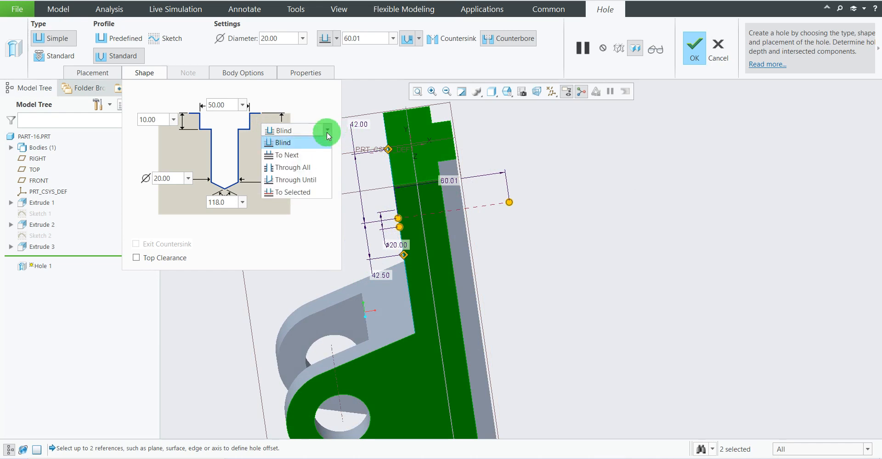
click(299, 169)
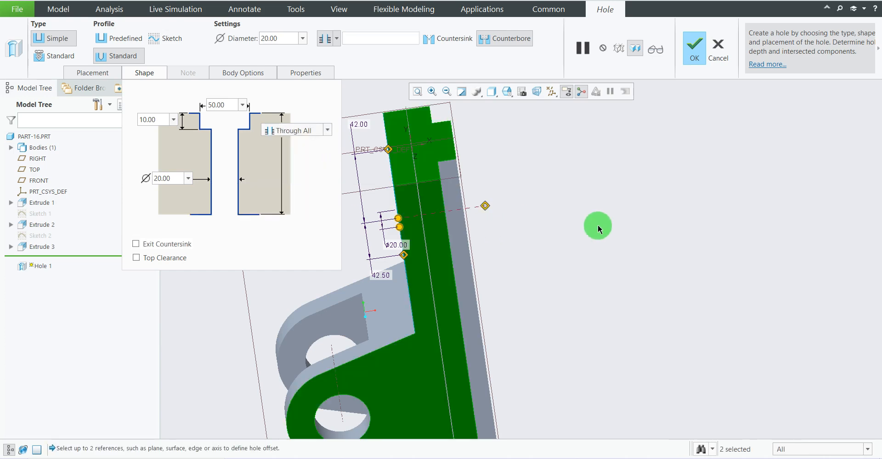
Compare the counterbored hole preview with the reference drawing and complete the hole feature.
middle_drag(525, 214, 581, 218)
scroll(580, 217, down, 1)
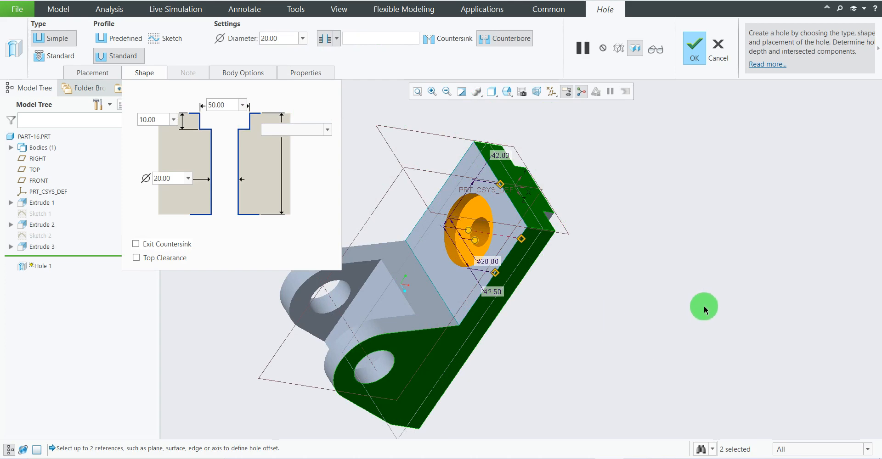
mouse_move(703, 305)
middle_down()
mouse_move(669, 311)
mouse_move(704, 293)
mouse_move(723, 307)
mouse_move(717, 301)
middle_up()
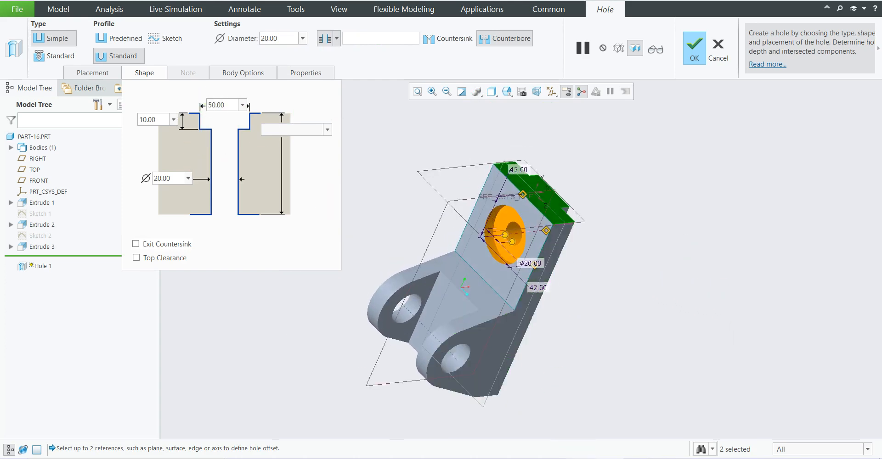
click(580, 458)
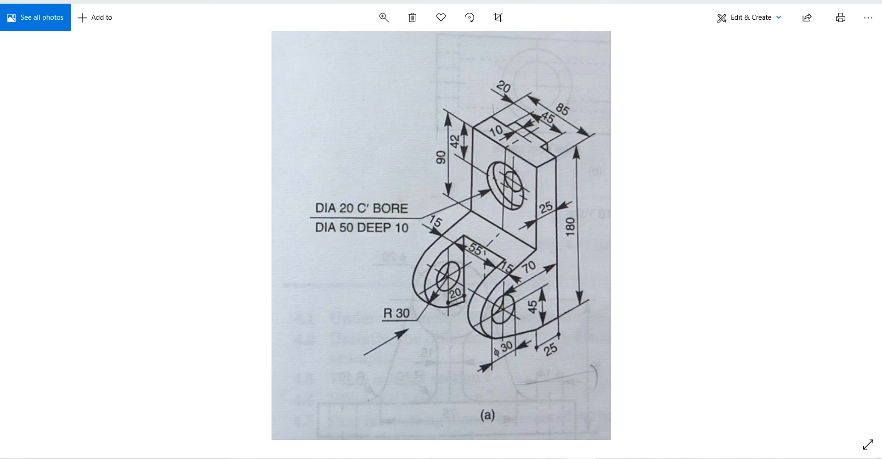
click(580, 458)
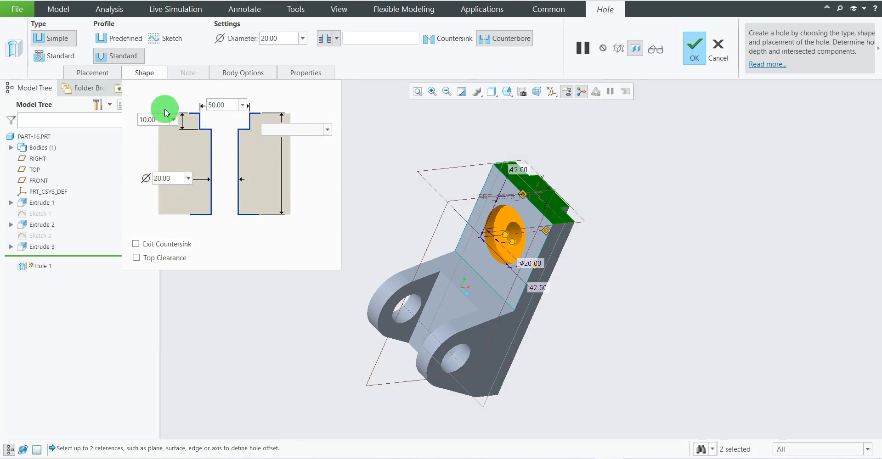
click(692, 49)
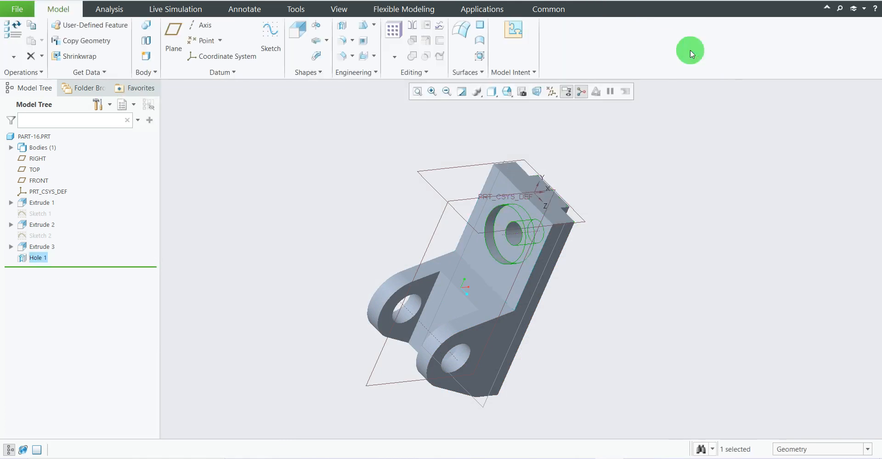
Clear the hole selection and turn off the display of all datum features in the graphics area.
click(703, 241)
middle_drag(702, 240, 671, 198)
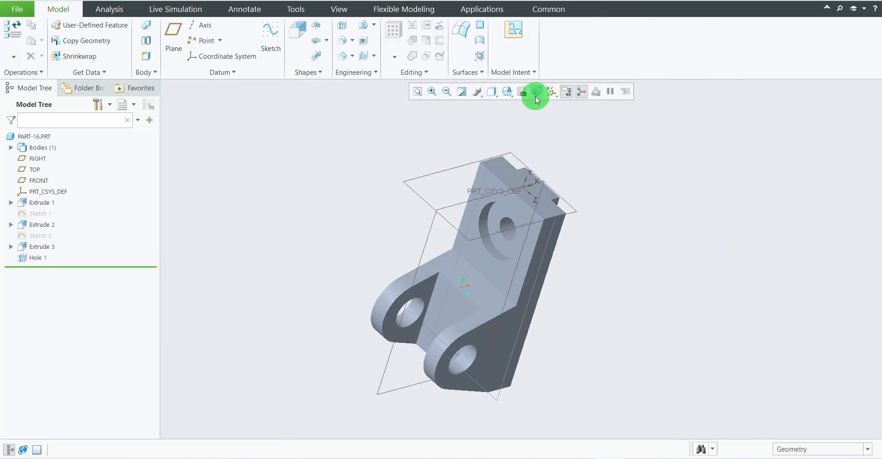
click(553, 92)
click(560, 120)
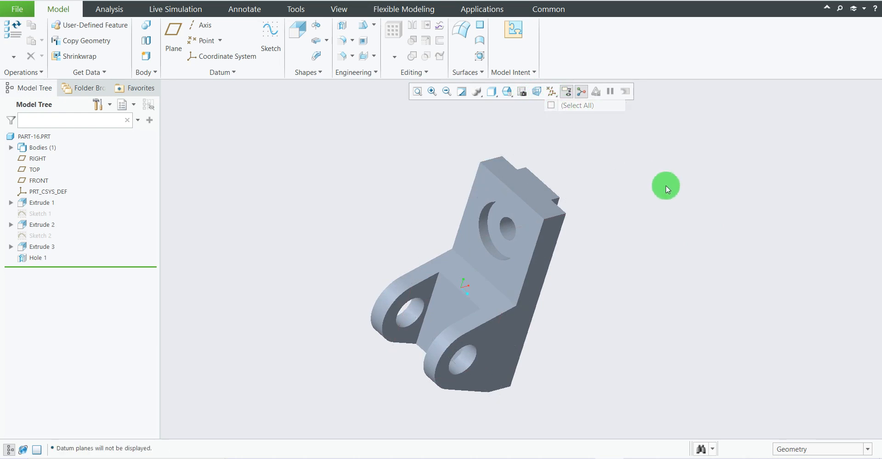
Switch to the reference drawing in Photos and reduce its window so it sits beside the bracket model for comparison.
mouse_move(610, 274)
middle_down()
mouse_move(606, 260)
mouse_move(600, 269)
middle_up()
scroll(584, 258, up, 3)
scroll(702, 262, down, 2)
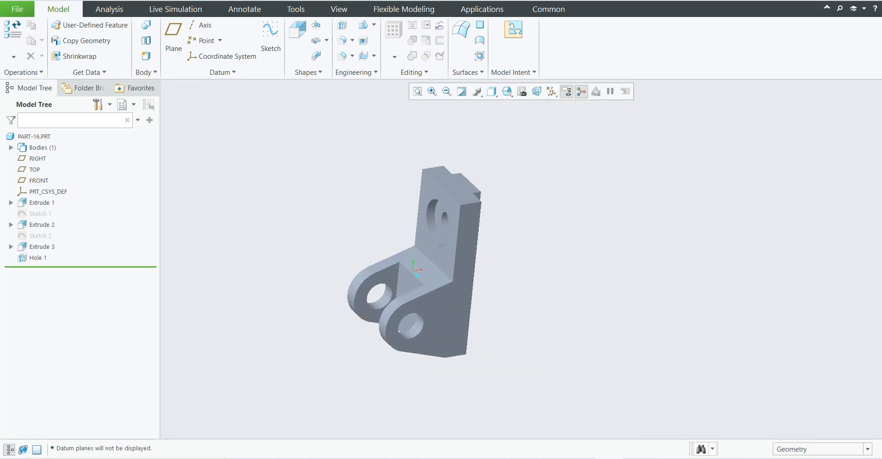
click(580, 457)
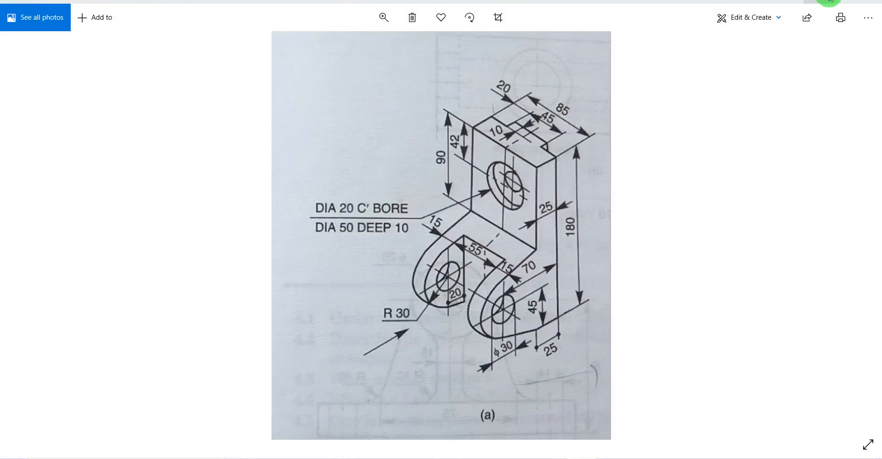
click(849, 5)
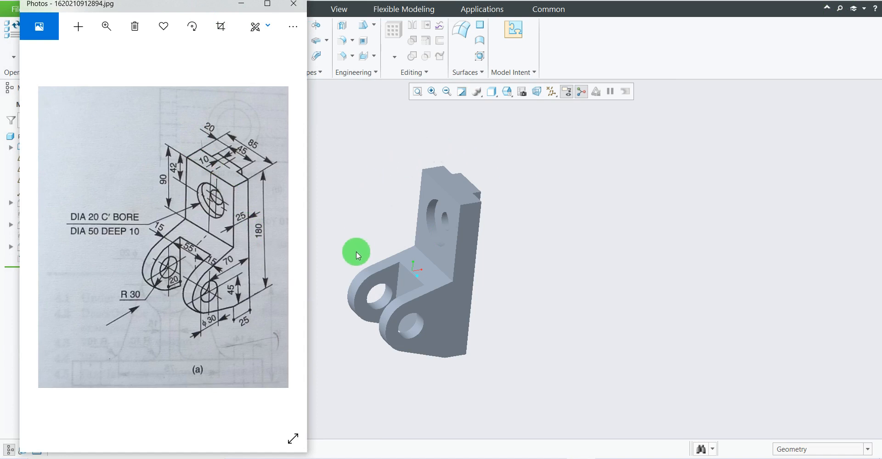
Return to the Creo model and set its display style to Shading With Edges.
scroll(396, 305, down, 2)
scroll(415, 292, up, 2)
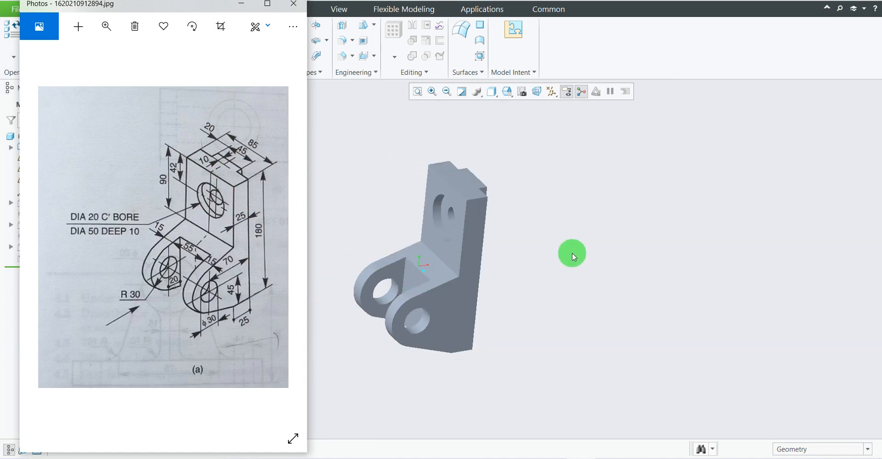
click(494, 98)
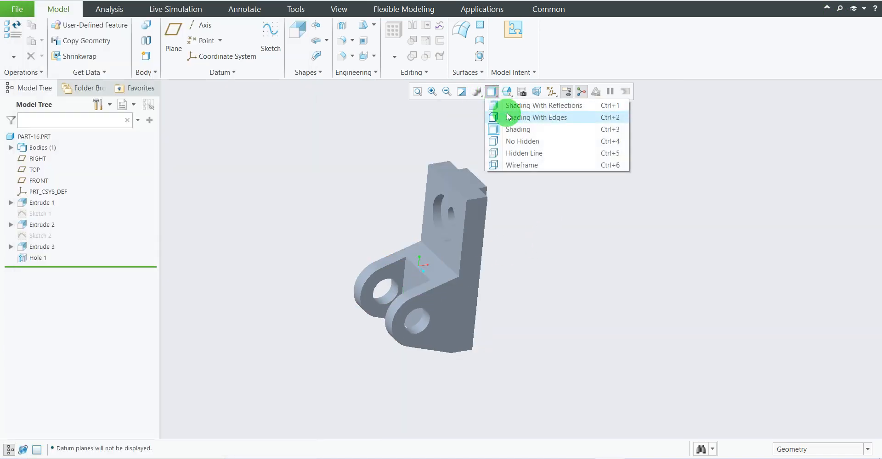
click(499, 102)
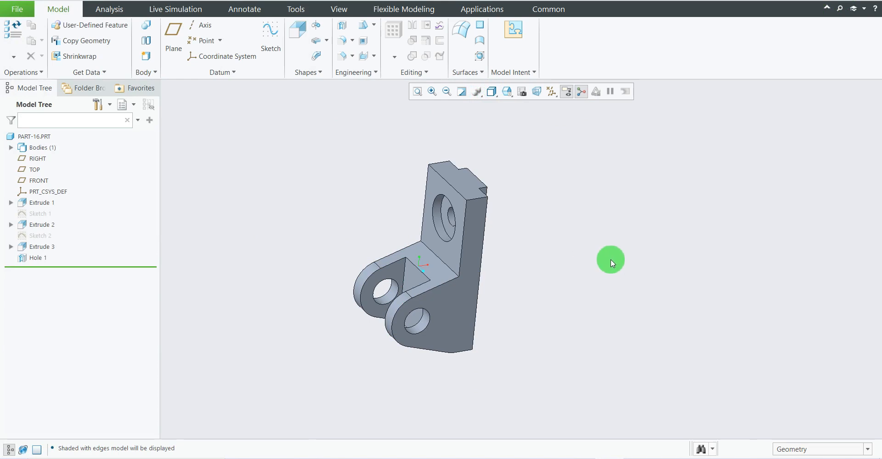
Compare the edge-shaded bracket with the reference drawing and inspect its lugs, counterbored hole and upright from several angles.
click(580, 457)
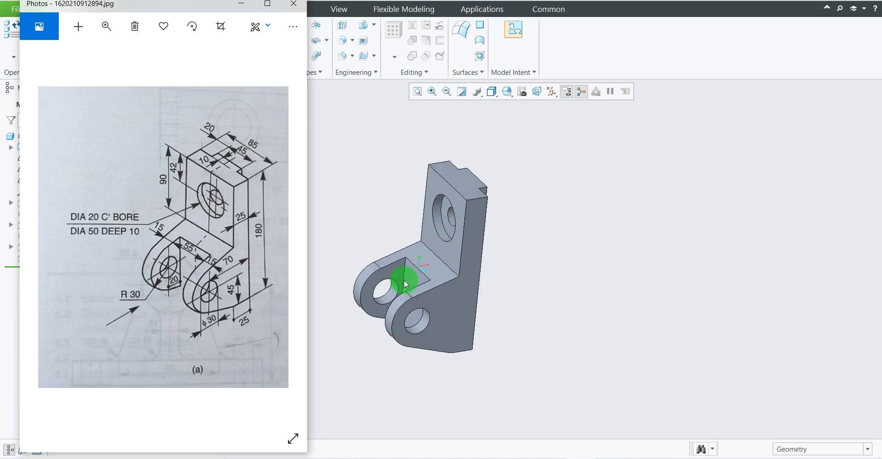
click(510, 313)
mouse_move(511, 314)
middle_down()
mouse_move(508, 305)
mouse_move(541, 318)
mouse_move(472, 341)
mouse_move(518, 318)
mouse_move(541, 346)
mouse_move(549, 338)
mouse_move(523, 267)
mouse_move(551, 303)
mouse_move(516, 289)
mouse_move(537, 315)
mouse_move(522, 302)
mouse_move(514, 321)
mouse_move(561, 325)
mouse_move(522, 315)
mouse_move(533, 336)
mouse_move(518, 319)
mouse_move(514, 303)
mouse_move(537, 307)
mouse_move(525, 317)
mouse_move(528, 248)
mouse_move(503, 278)
mouse_move(536, 263)
mouse_move(522, 253)
mouse_move(535, 250)
mouse_move(512, 242)
mouse_move(526, 238)
mouse_move(530, 260)
middle_up()
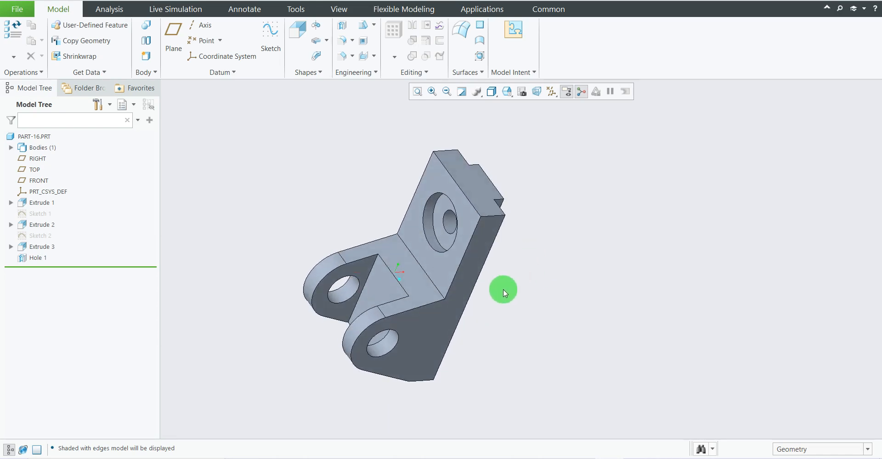
mouse_move(616, 321)
middle_down()
mouse_move(594, 291)
mouse_move(614, 311)
mouse_move(663, 306)
mouse_move(692, 261)
middle_up()
scroll(657, 254, up, 1)
scroll(666, 361, down, 2)
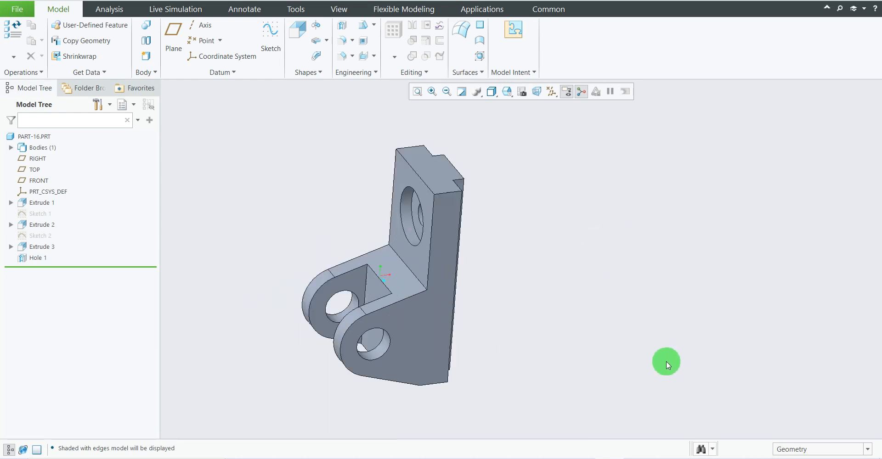
scroll(644, 365, up, 1)
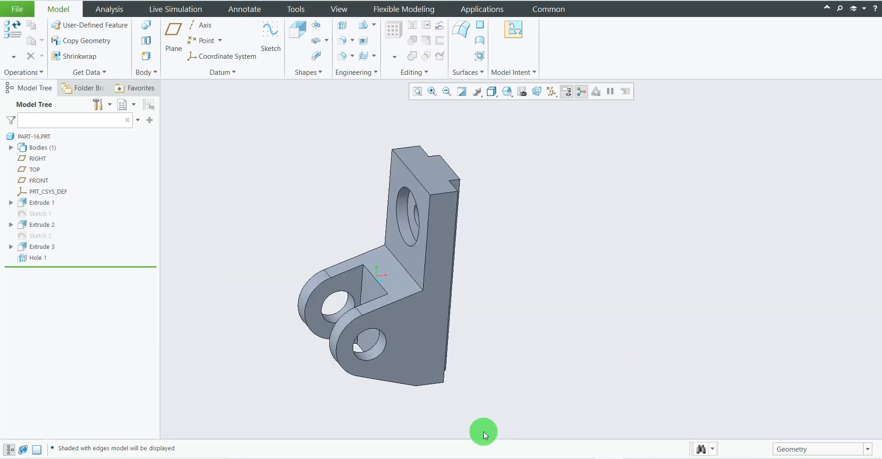